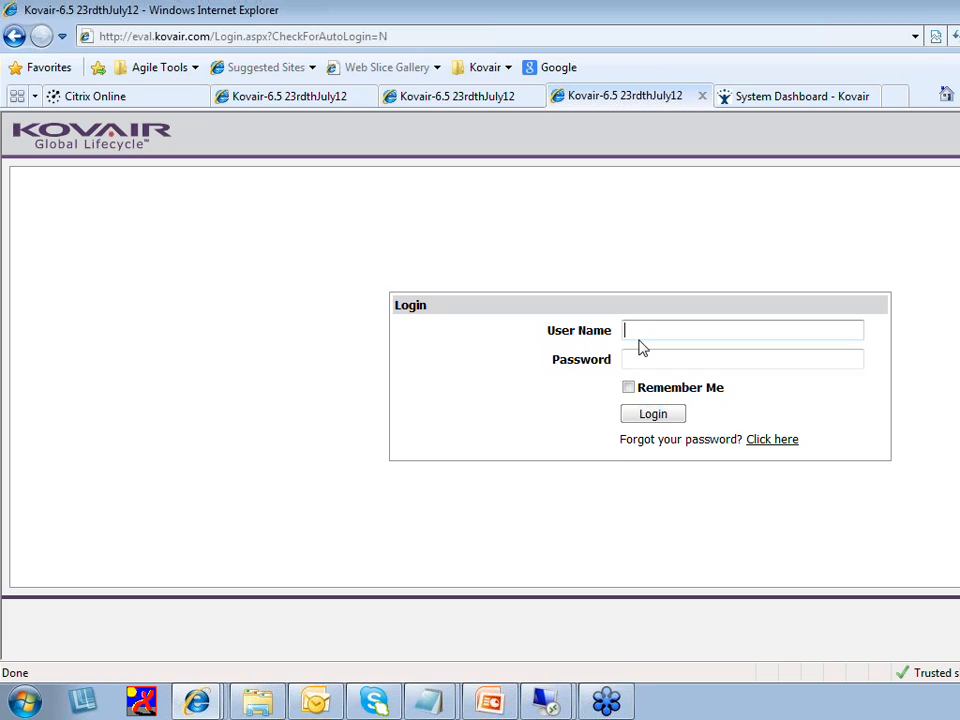
Sign in to Kovair with the user's name and password and scroll the Req Management Dashboard
type("allena")
key("Tab")
type("******")
key("Return")
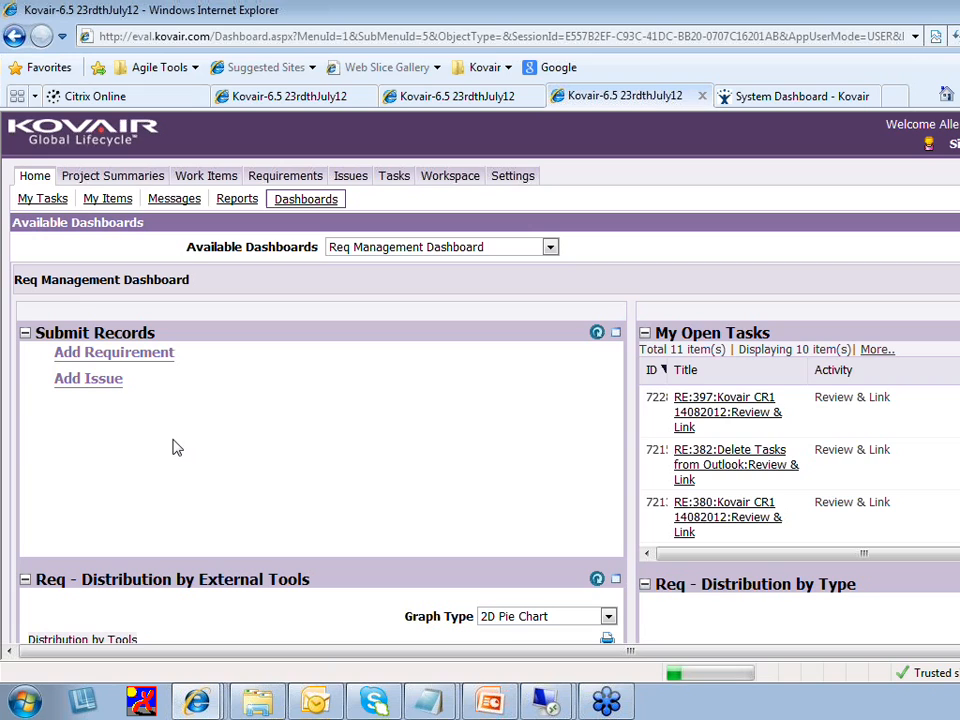
scroll(150, 366, "down", 4)
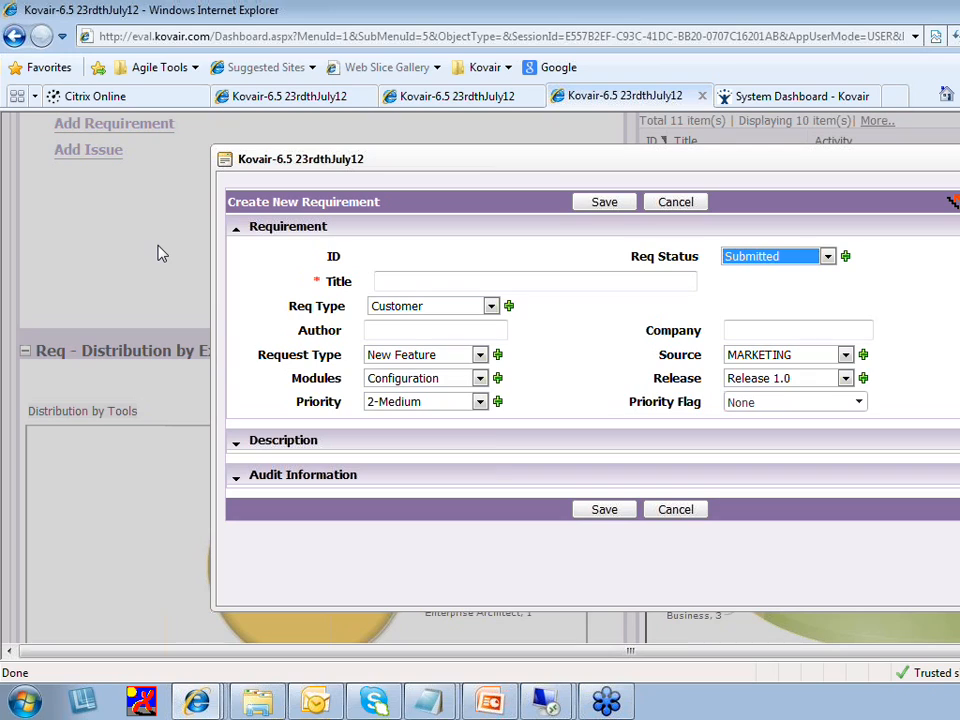
Enter the title 'Only registered users will be able to order products' and keep Req Type Customer
key("Tab")
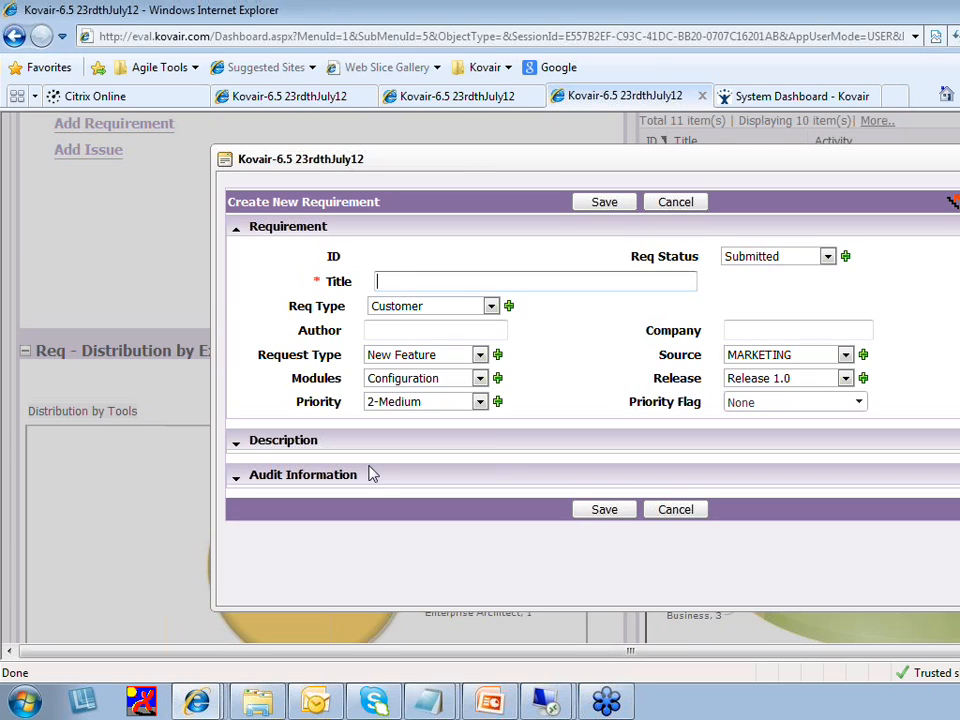
type("Only registered users")
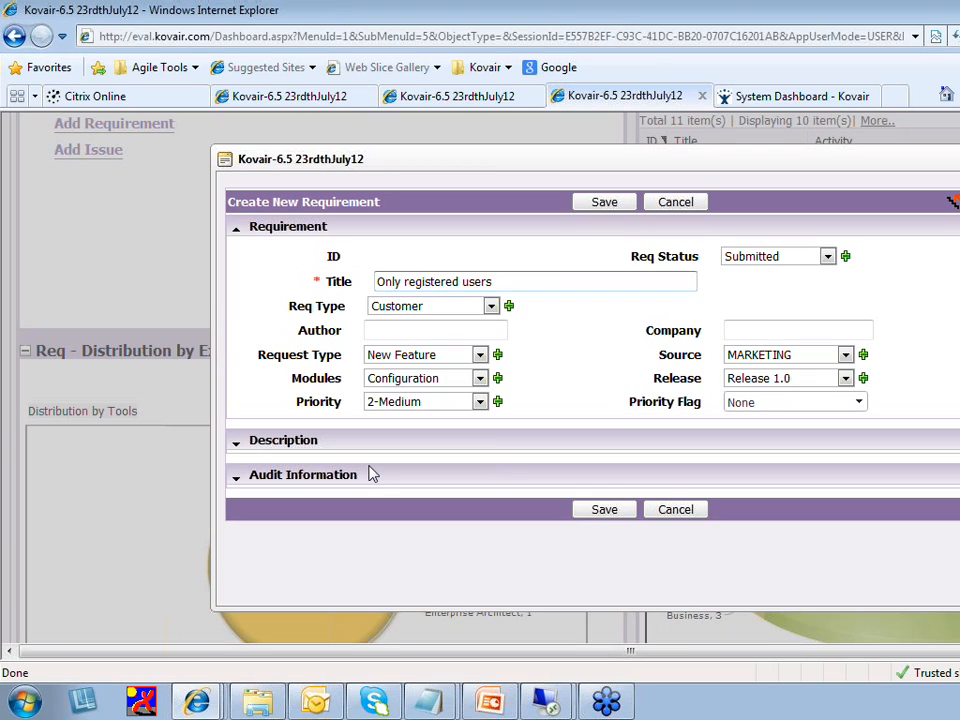
type(" will be able to order")
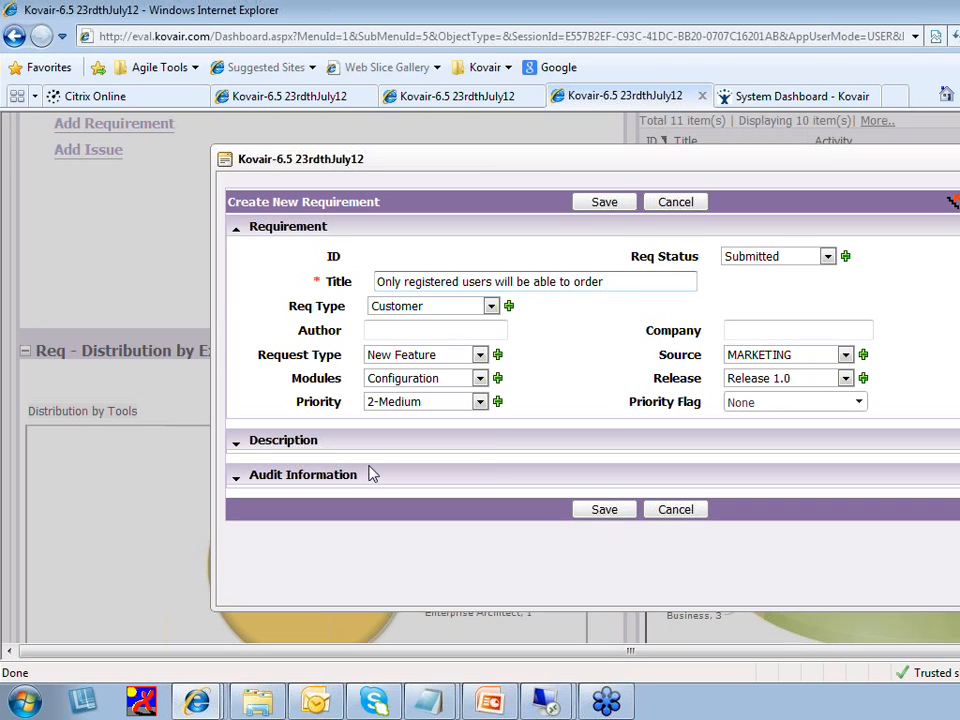
type(" products")
left_click_drag(656, 283, 369, 281)
key("ctrl+c")
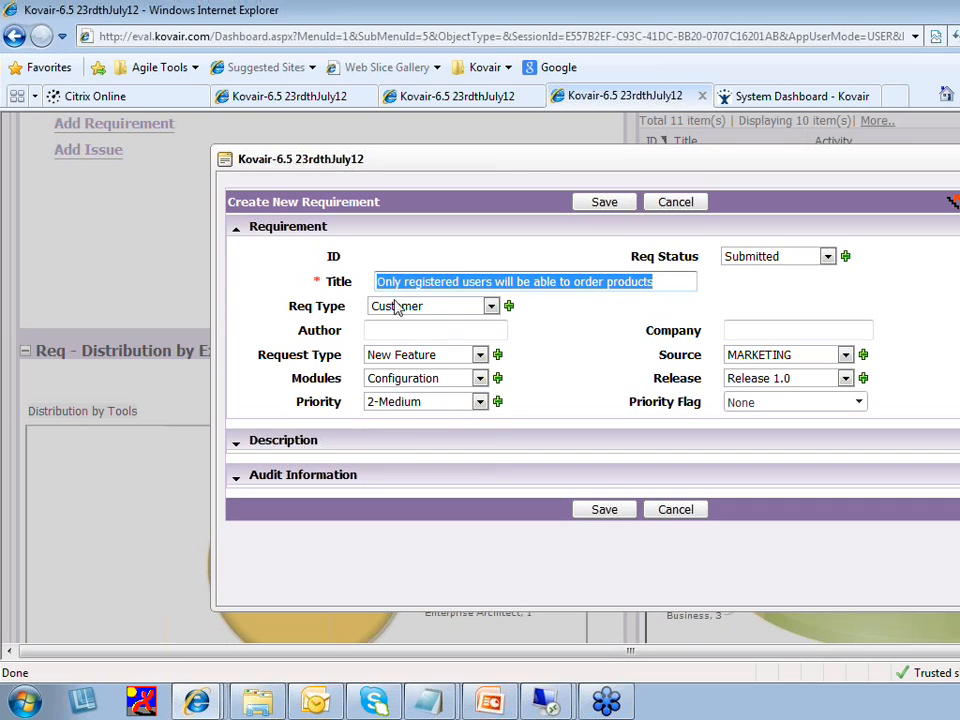
left_click(443, 308)
left_click(443, 312)
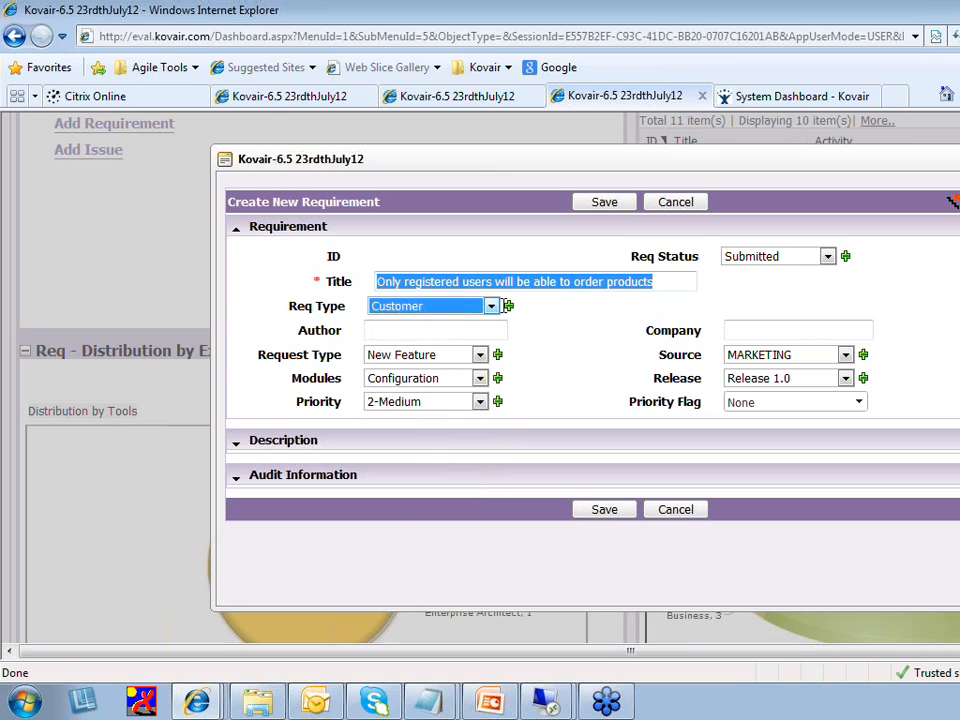
left_click(540, 316)
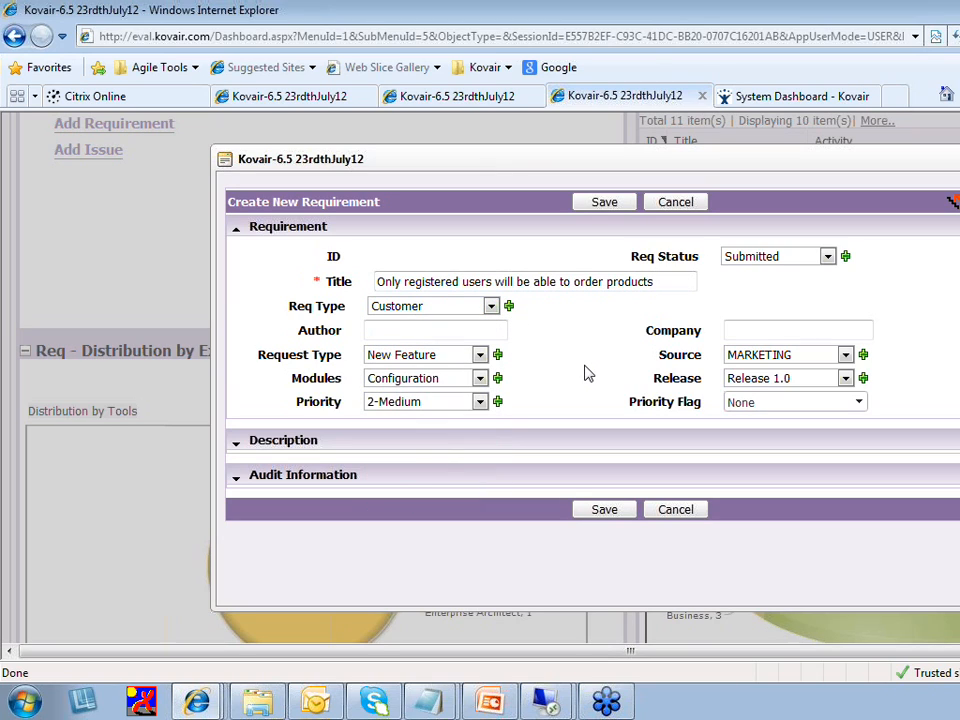
Enter the author's name in Author, correcting its first letter to uppercase
left_click(495, 329)
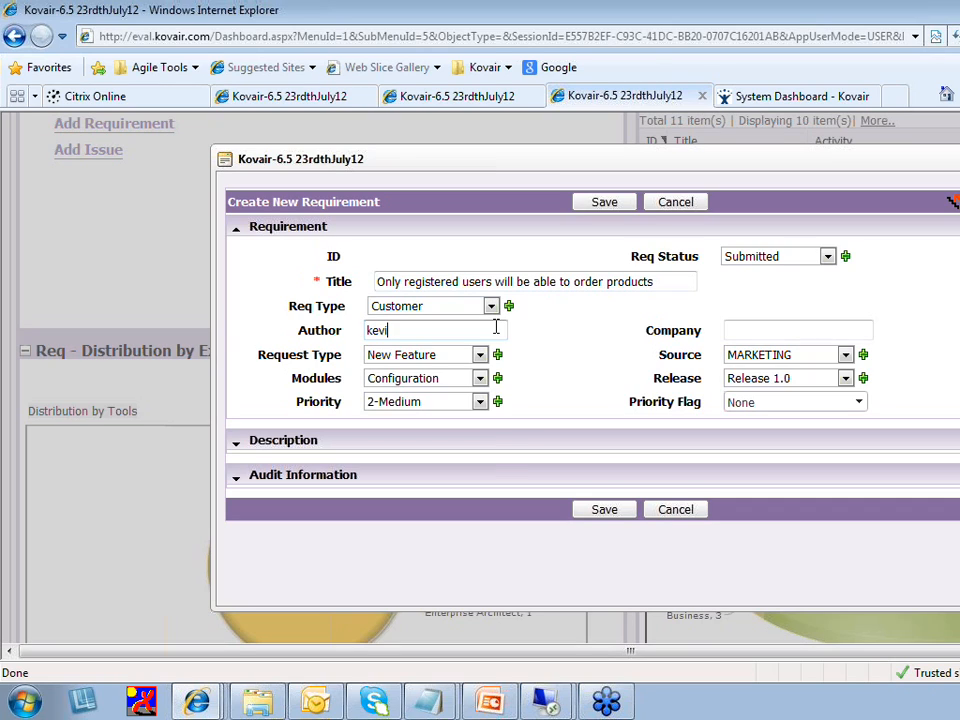
left_click(368, 330)
key("Delete")
type("K")
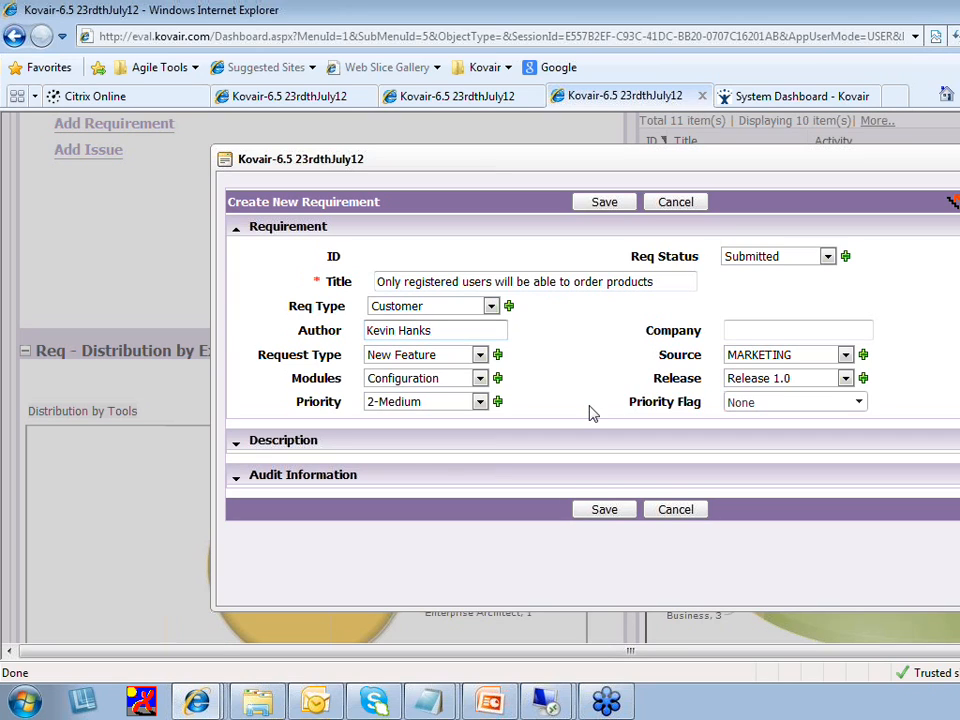
left_click(236, 448)
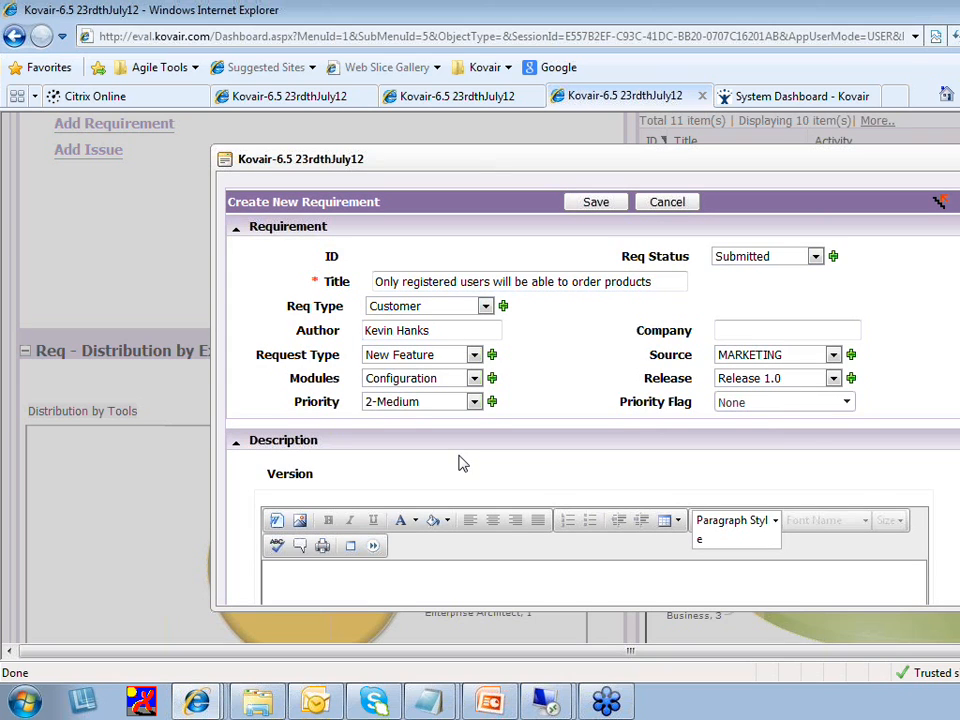
Paste the requirement title into Description, allowing clipboard access, and save the requirement
scroll(590, 390, "down", 1)
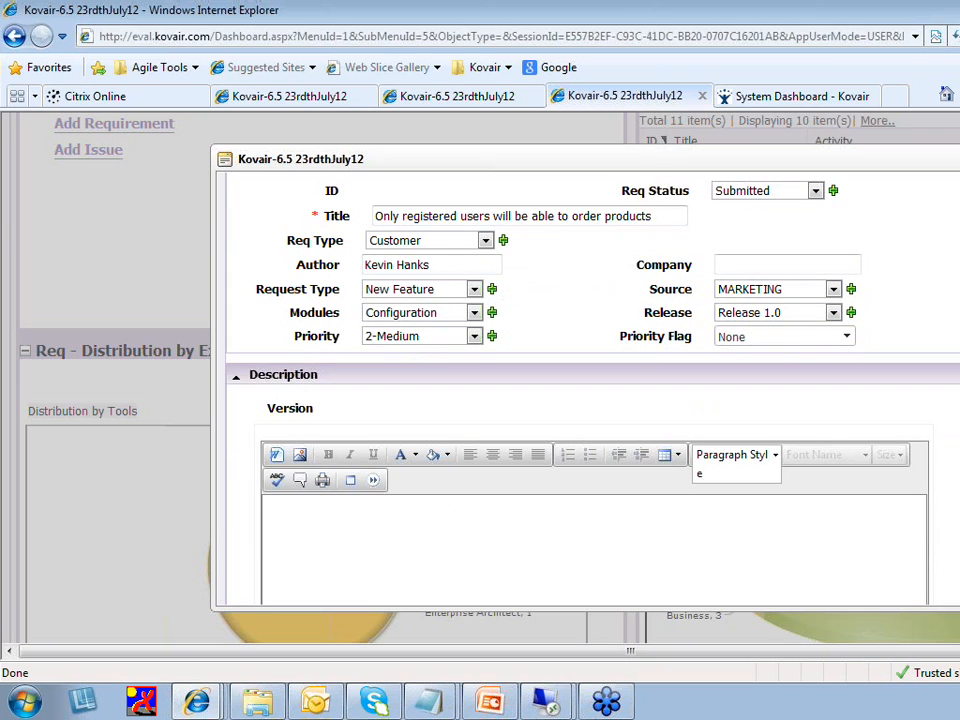
scroll(590, 390, "down", 1)
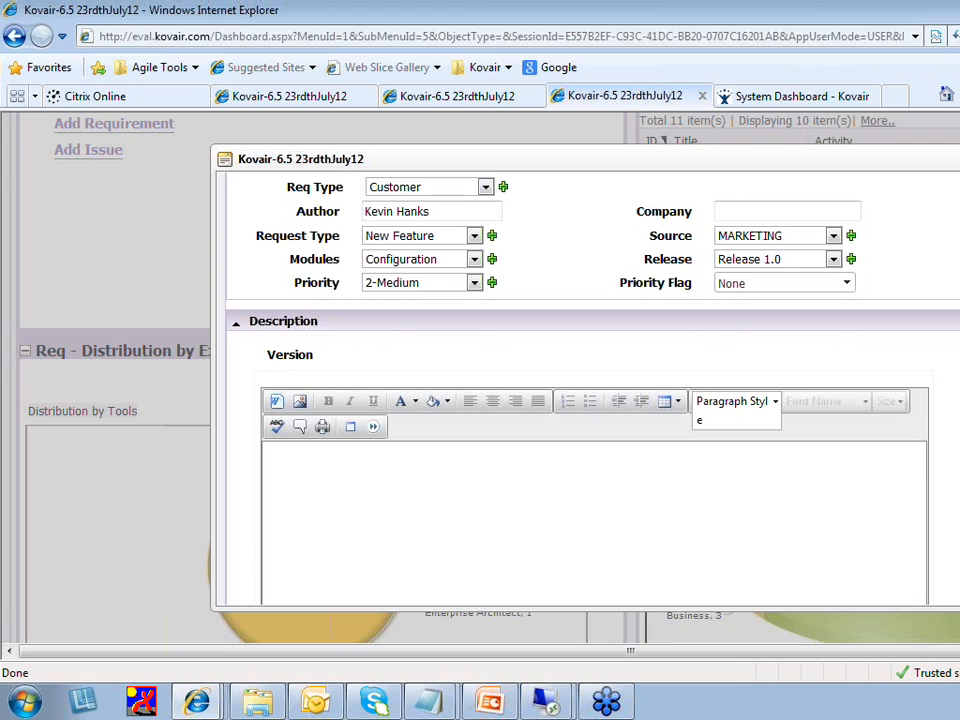
left_click(664, 545)
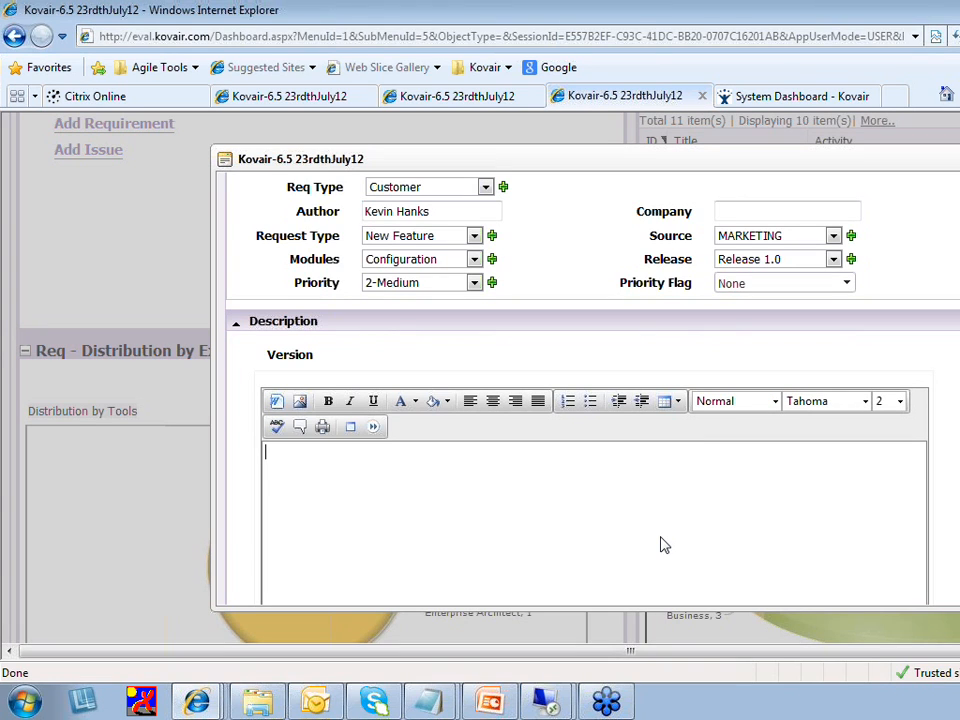
key("ctrl+v")
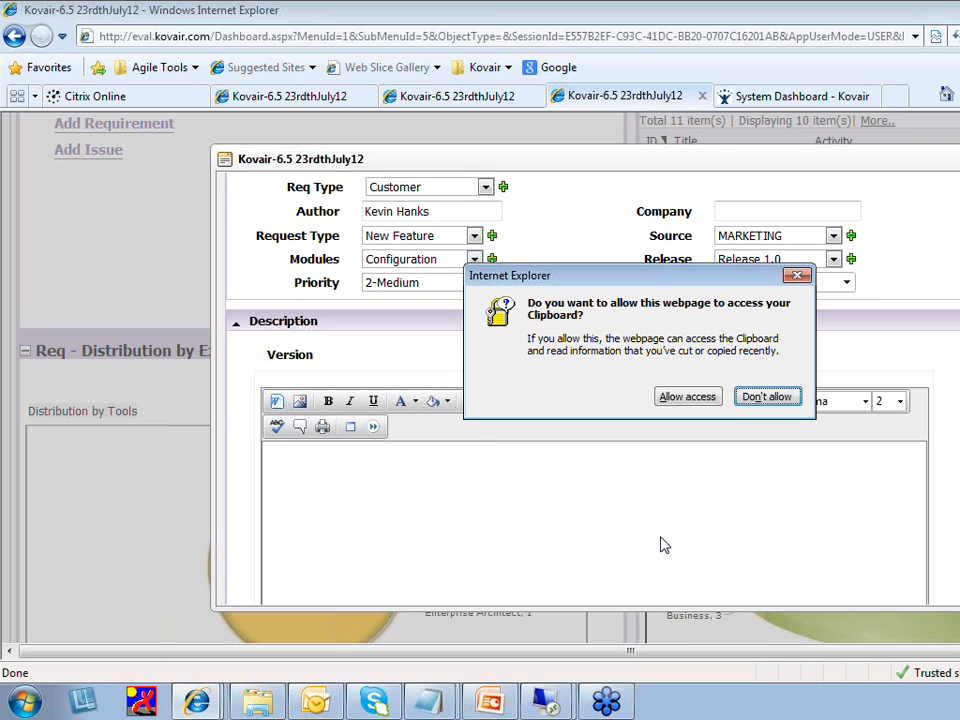
left_click(687, 397)
scroll(590, 390, "up", 2)
left_click(600, 204)
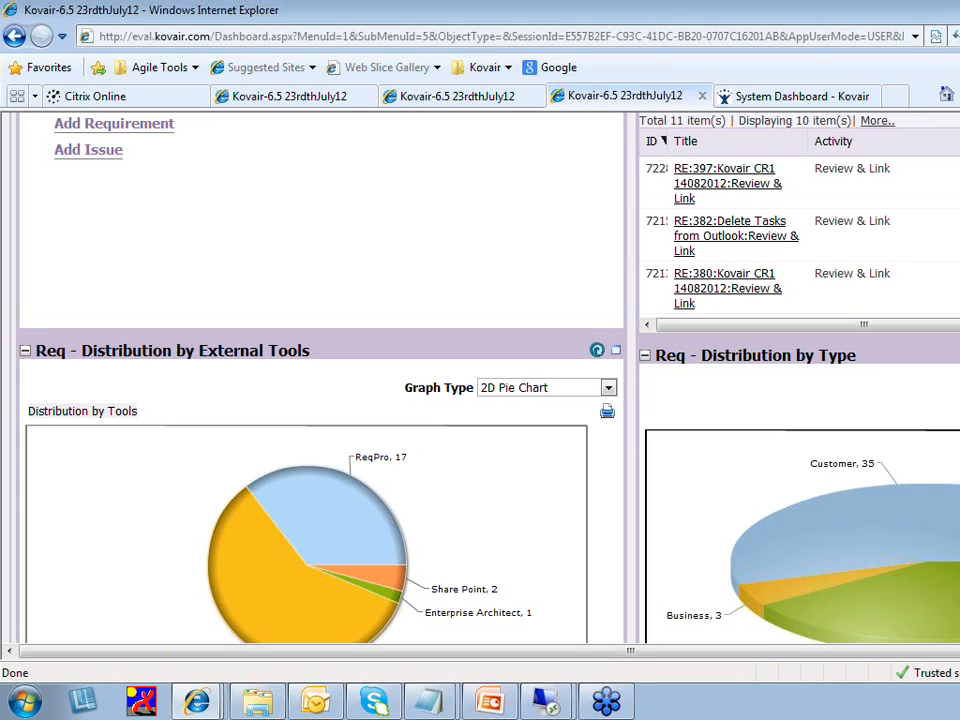
Open the Requirements list view, where new requirement 507 appears at the top
scroll(480, 380, "up", 3)
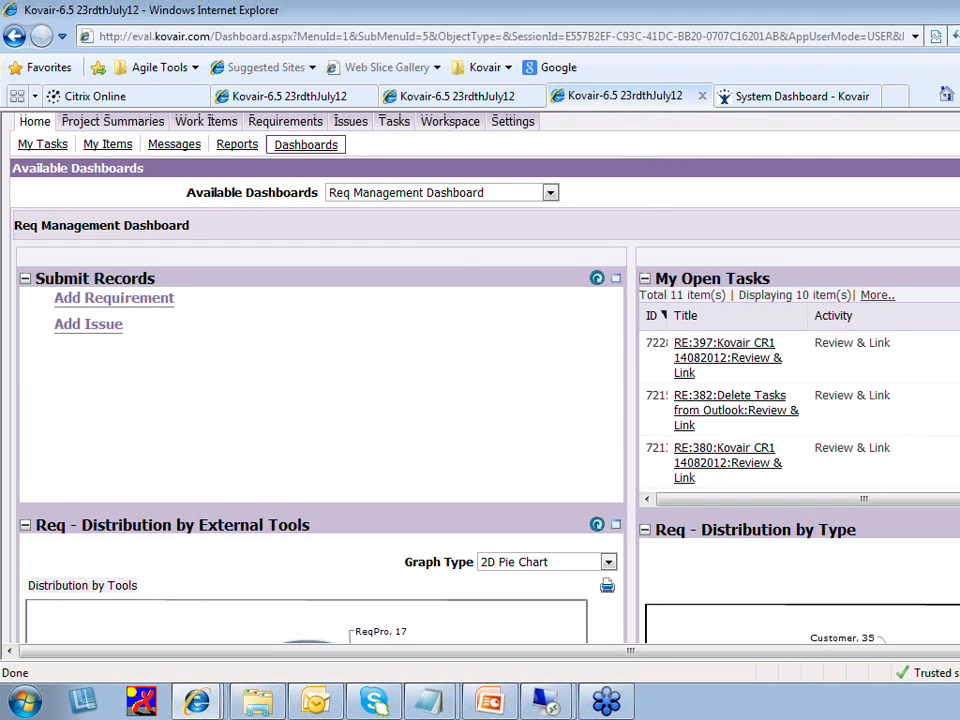
scroll(386, 271, "up", 1)
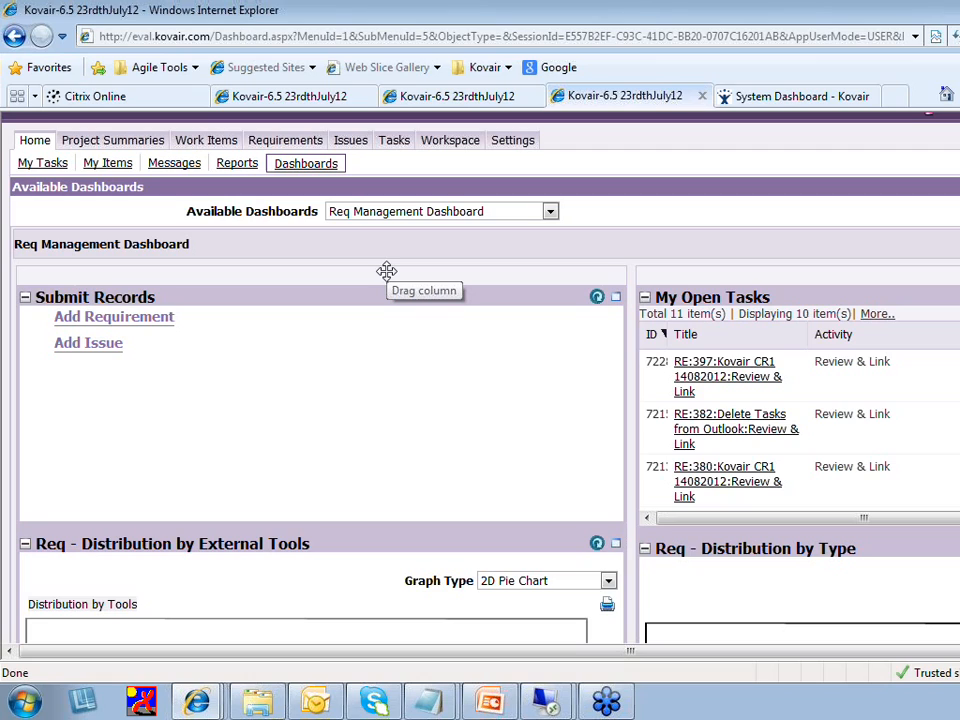
left_click(285, 141)
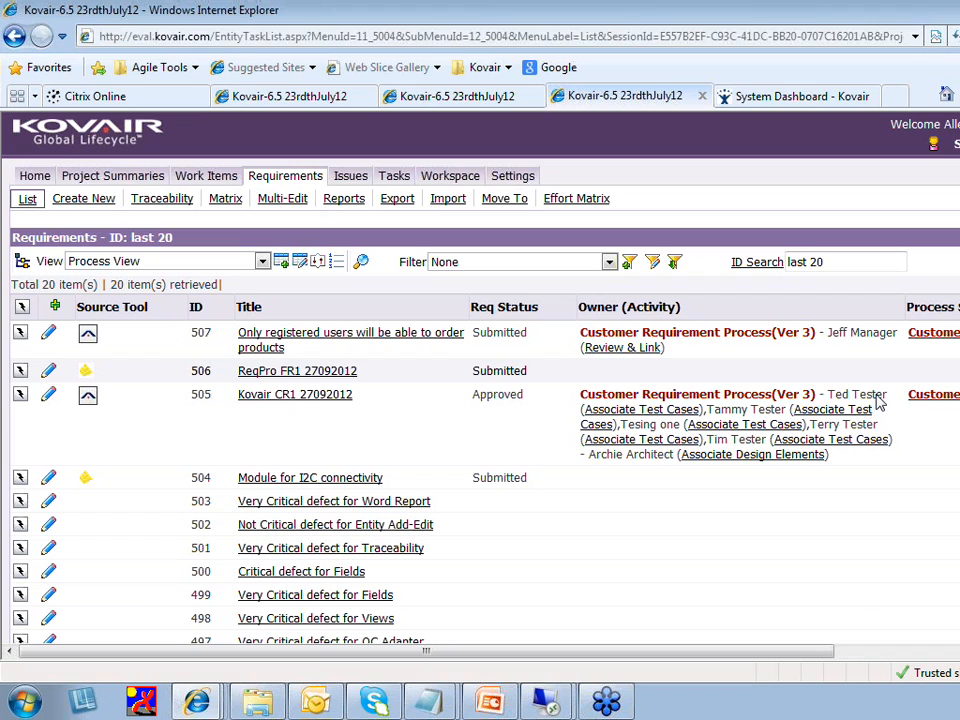
Scroll the list right and open row 507's Customer Requirement Process status diagram
left_click_drag(790, 655, 840, 658)
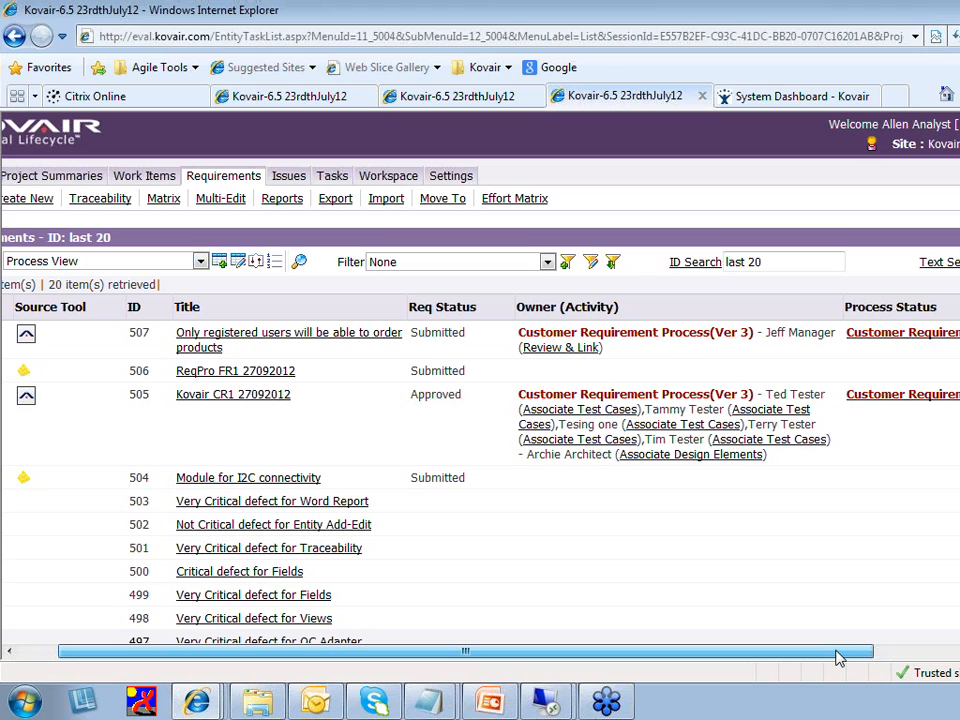
left_click_drag(839, 658, 957, 656)
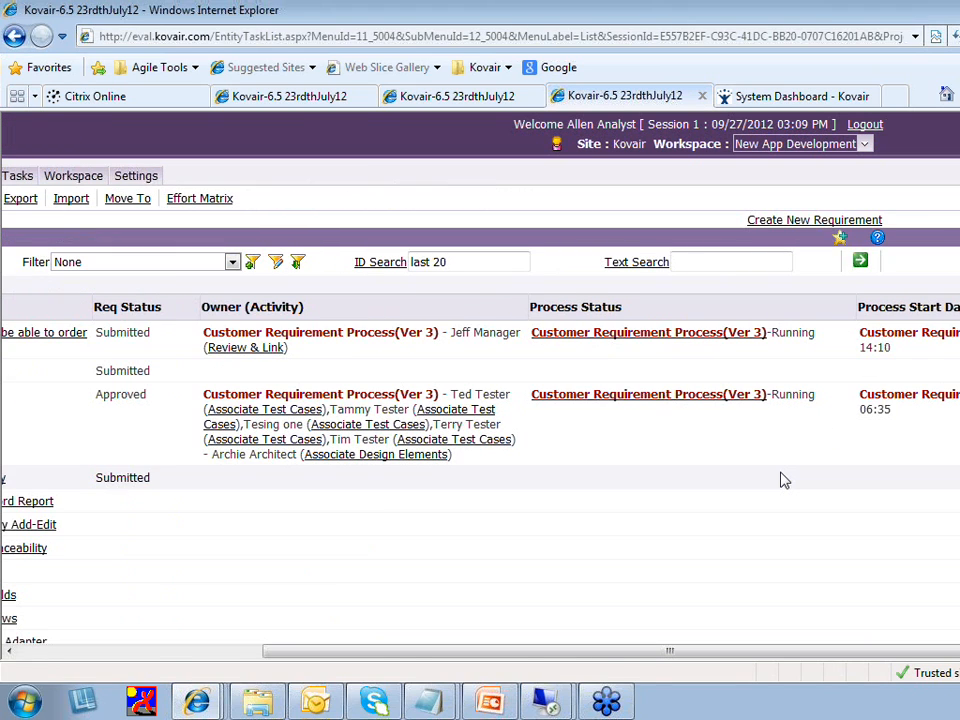
left_click(660, 338)
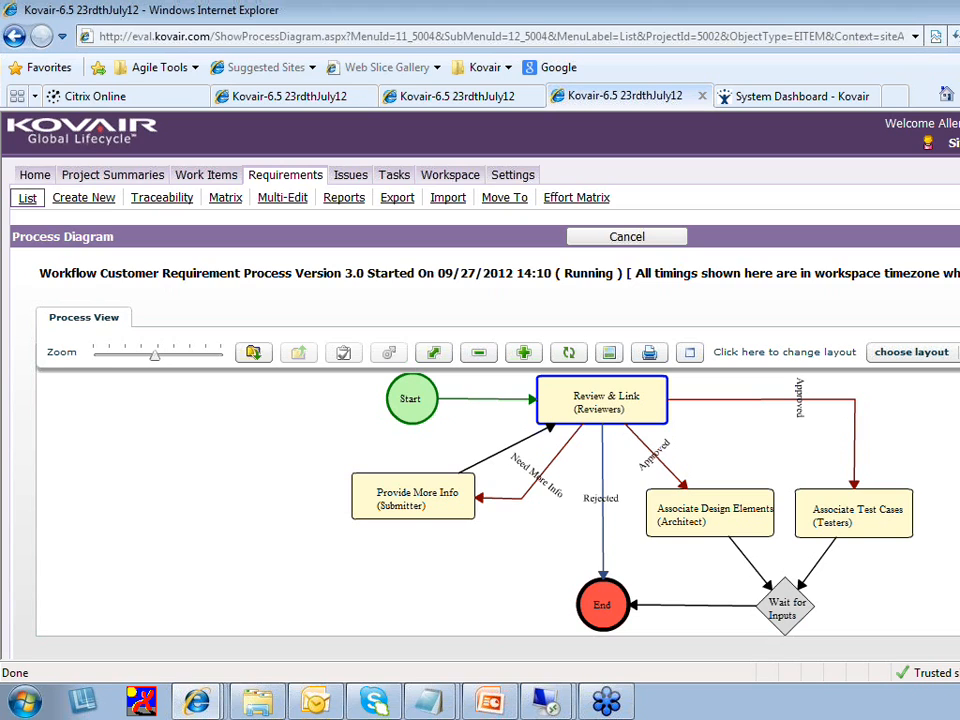
Switch to the first Kovair-6.5 browser tab showing the Login page
scroll(480, 400, "down", 1)
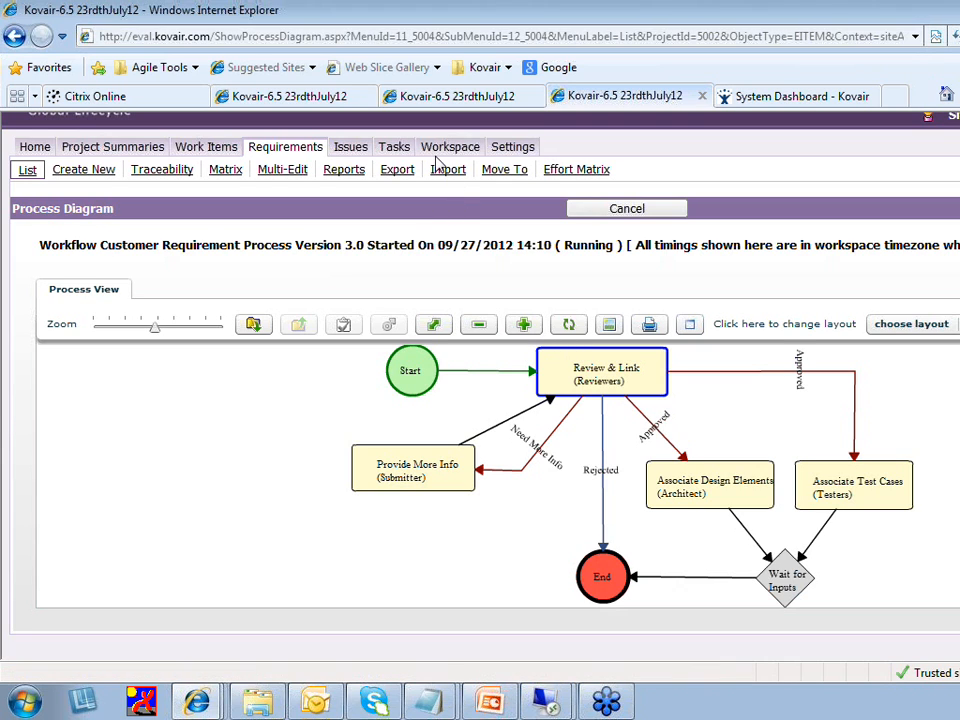
left_click(325, 96)
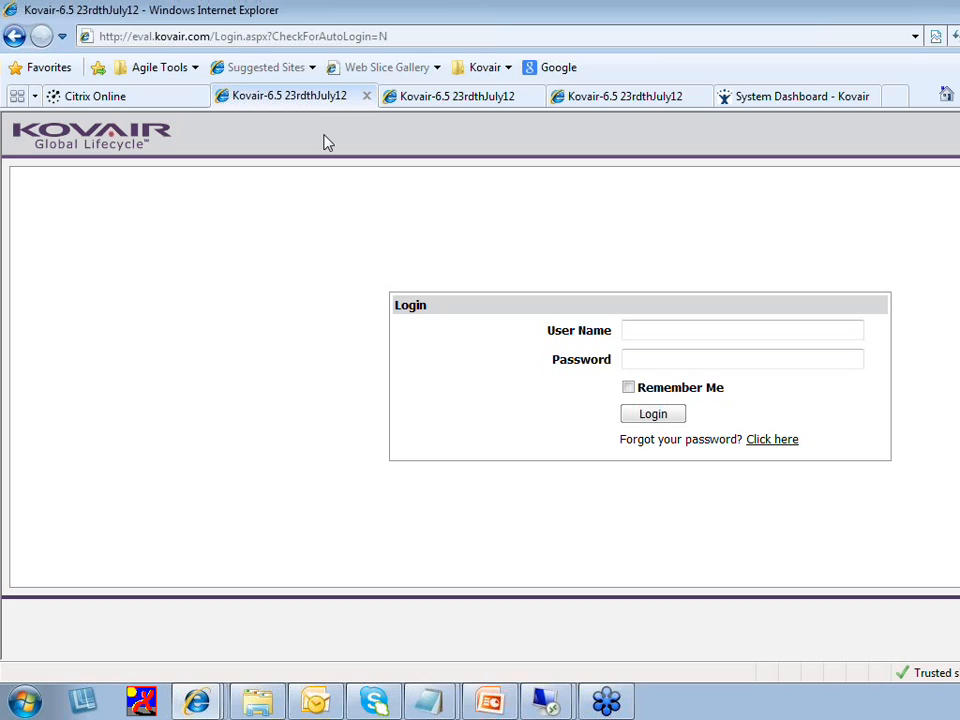
Log in with the reviewer's user name and password
left_click(692, 328)
type("jeffm")
key("Tab")
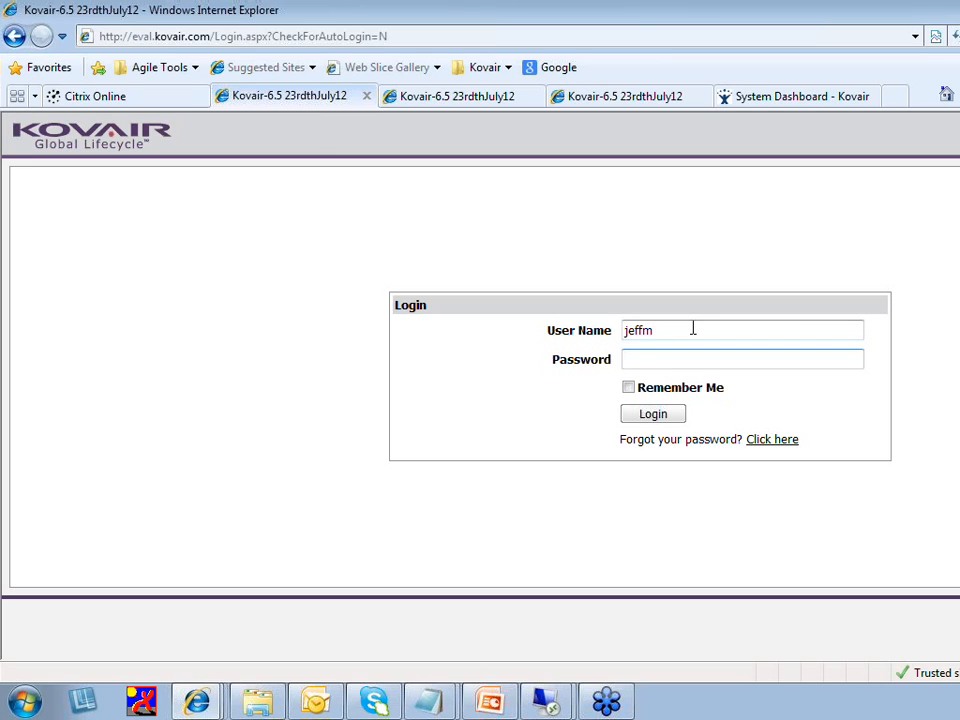
type("•••••")
key("Return")
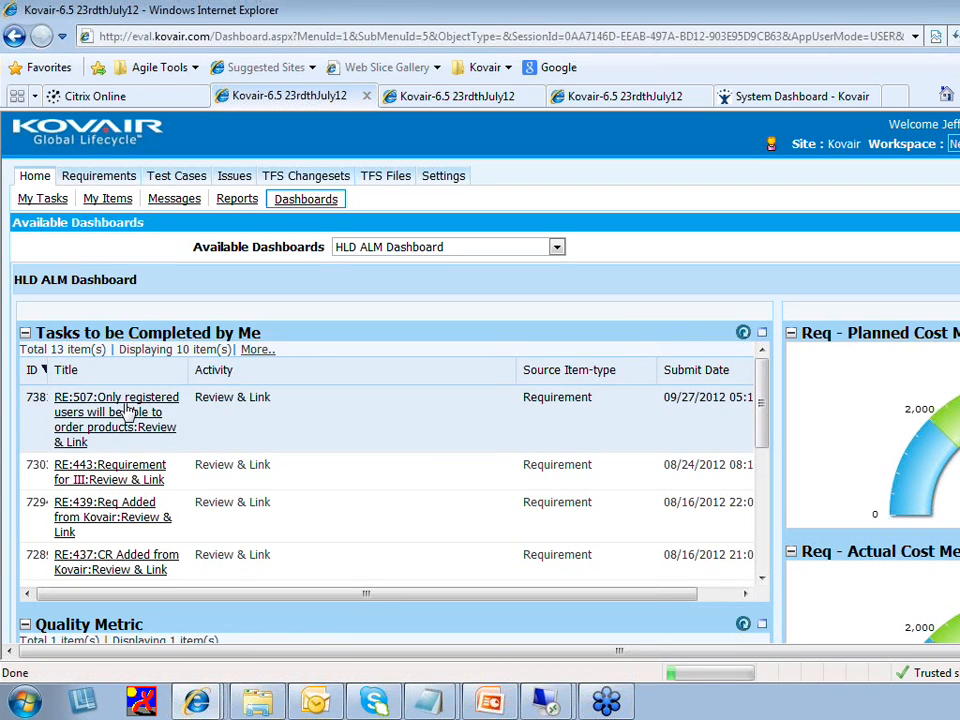
Open the RE:507 Review & Link task and enlarge its window to reveal the parent requirement fields
left_click(127, 409)
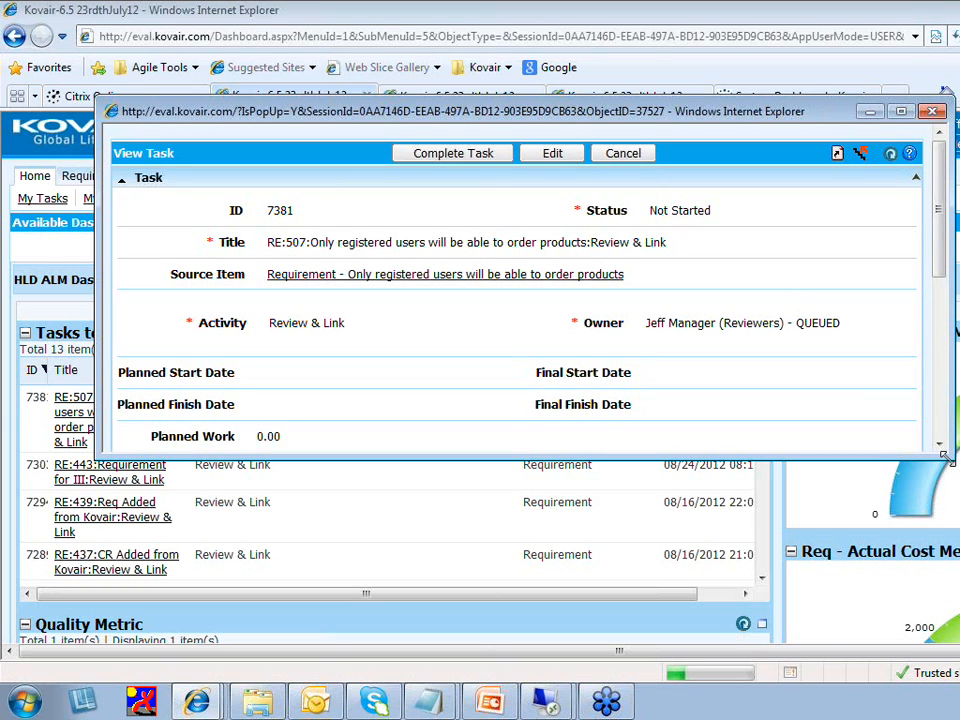
left_click_drag(948, 459, 959, 515)
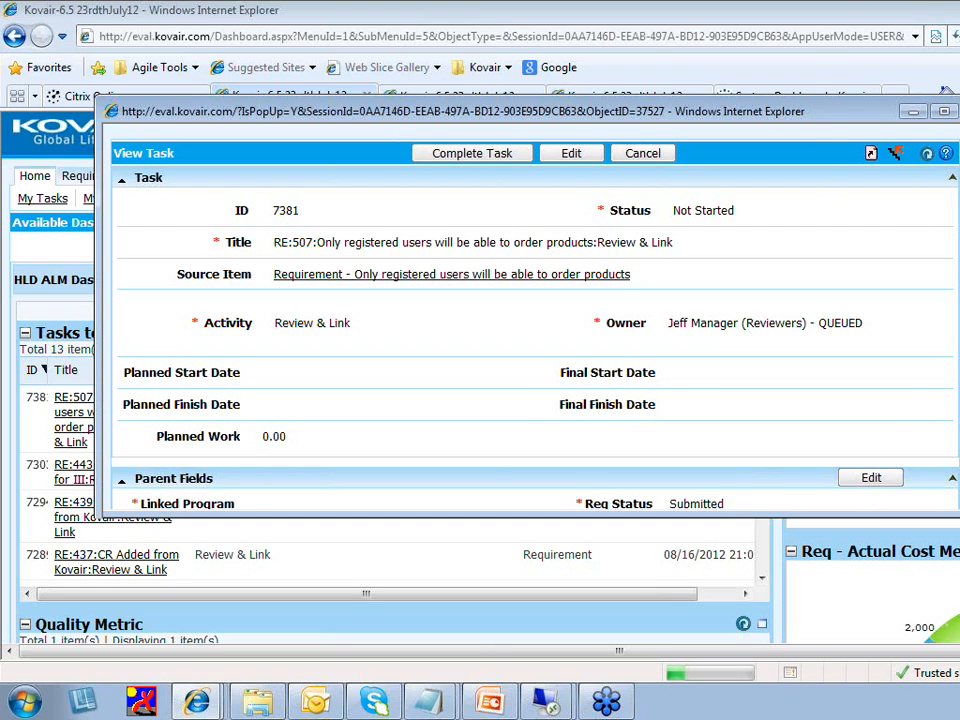
left_click_drag(959, 515, 959, 568)
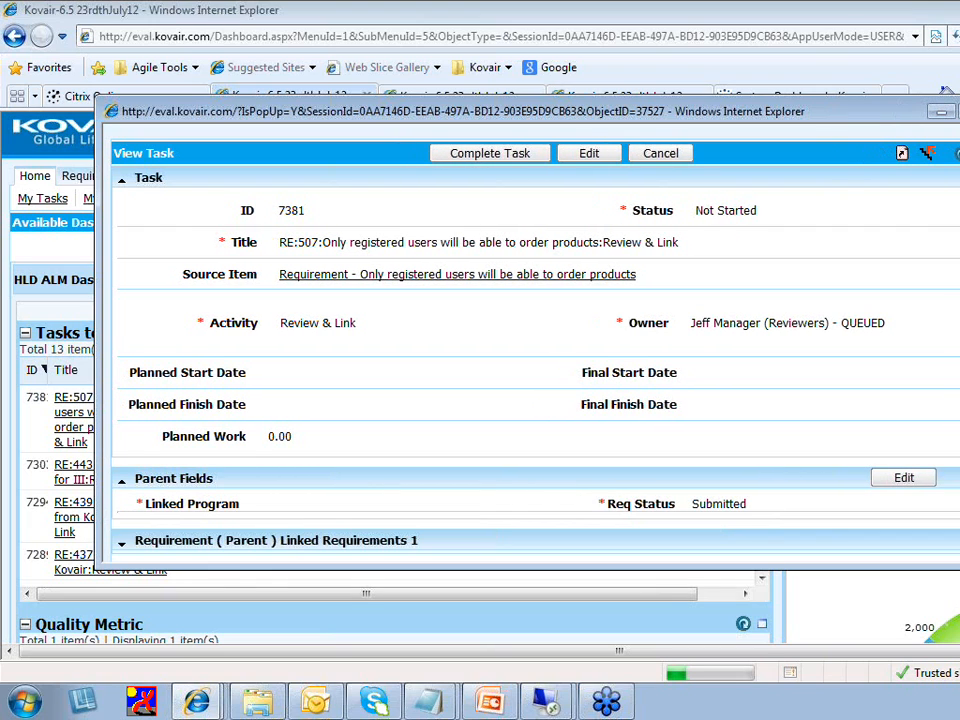
scroll(672, 414, "down", 2)
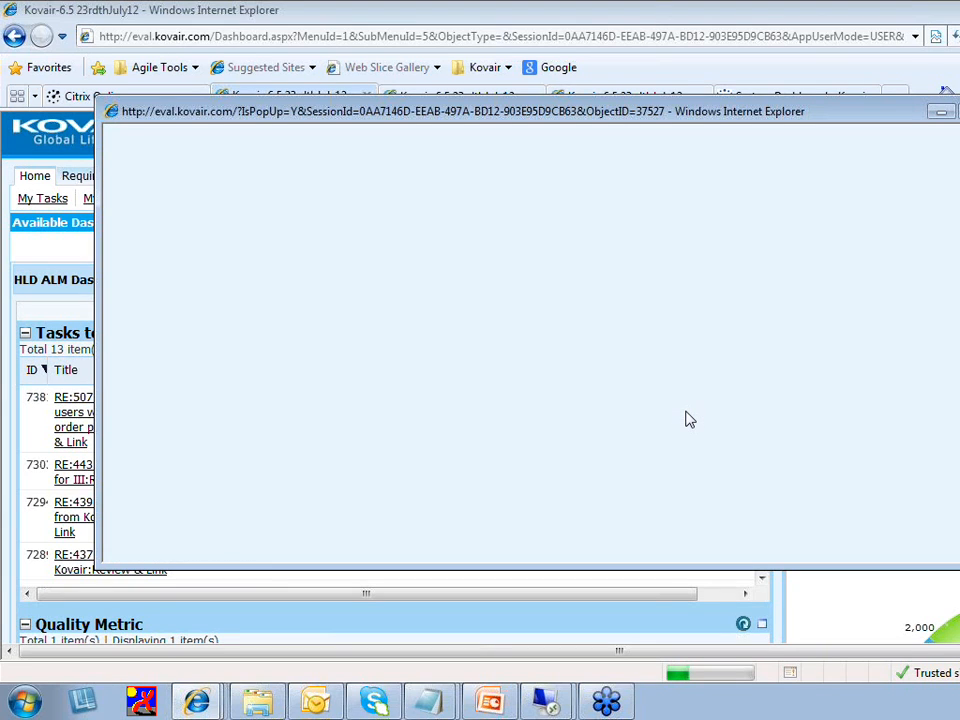
Set Linked Program to 1:New App Development and Req Status to Approved, then save
left_click(330, 178)
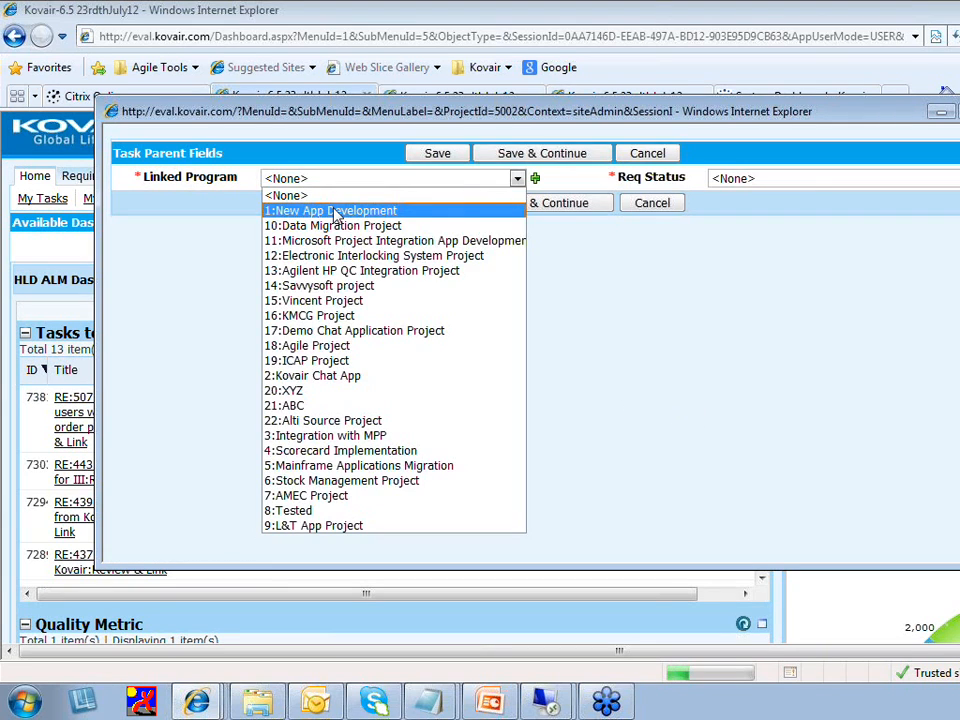
left_click(335, 211)
left_click(808, 180)
left_click(800, 209)
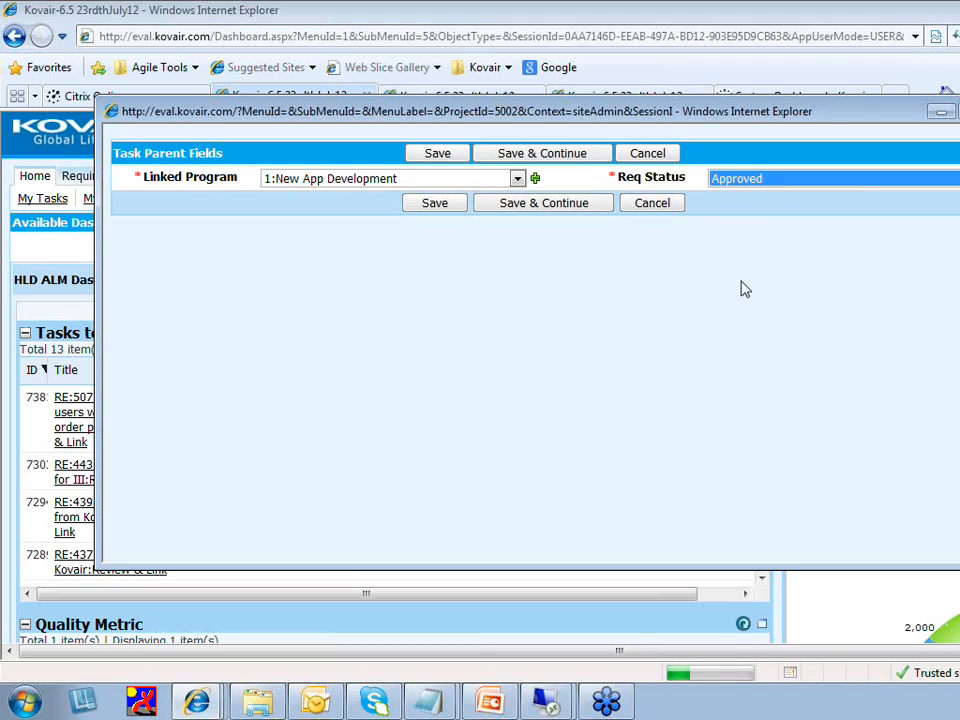
left_click(456, 207)
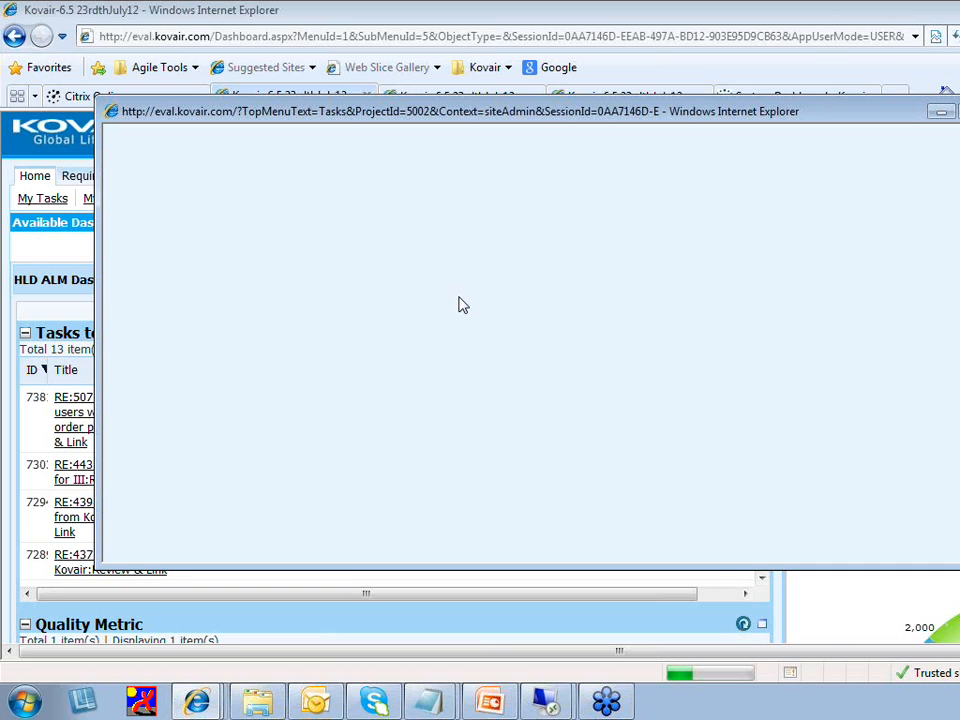
scroll(460, 305, "down", 3)
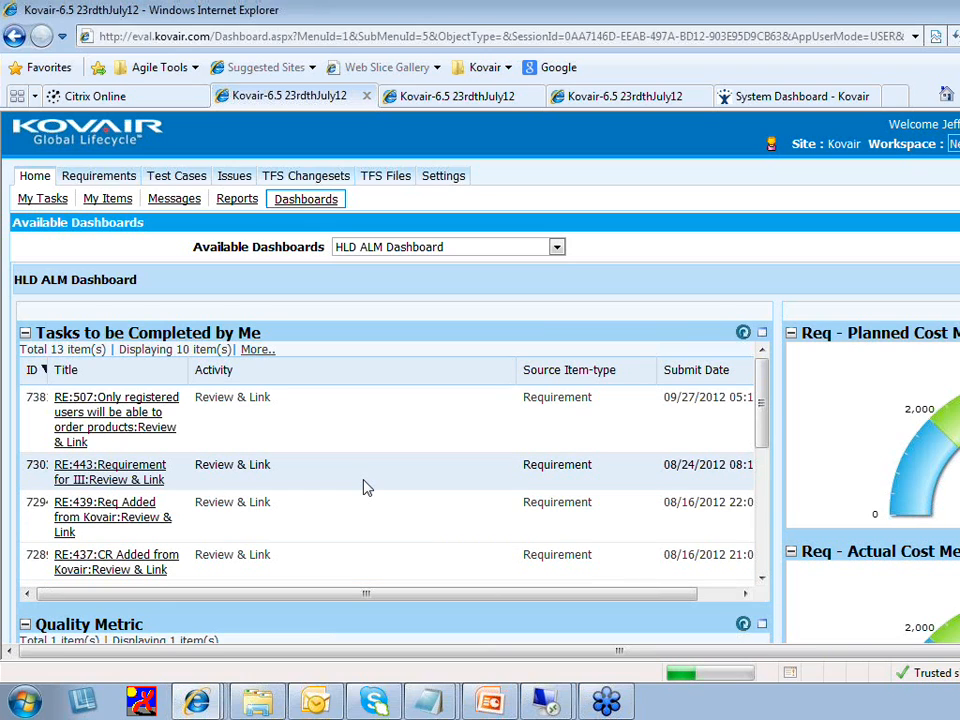
Refresh the Tasks to be Completed by Me list, then switch to the second Kovair tab
left_click(744, 334)
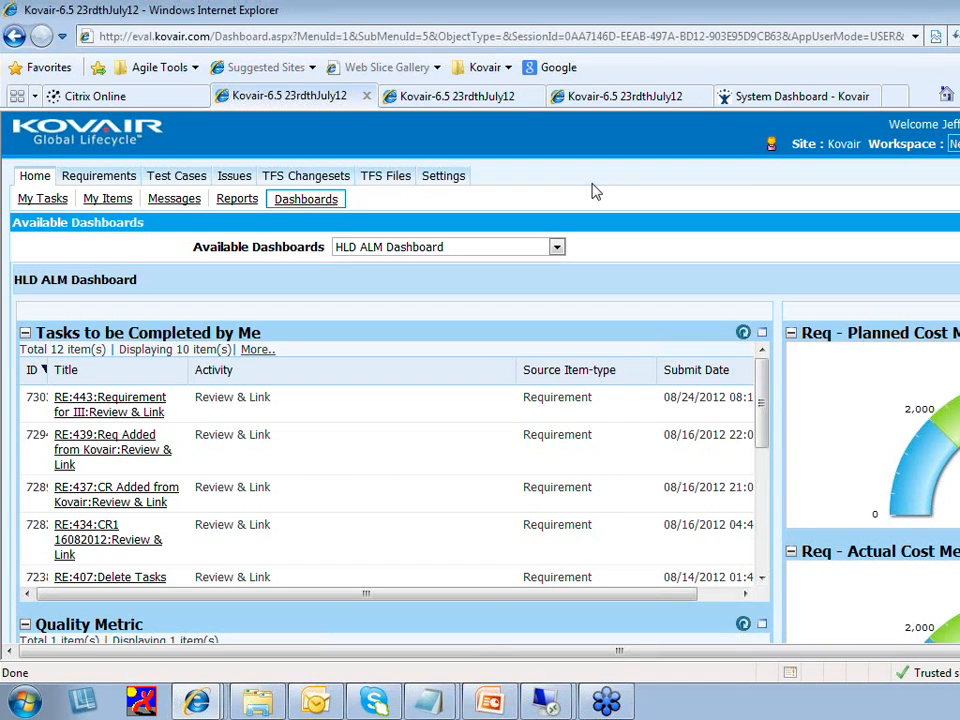
left_click(455, 97)
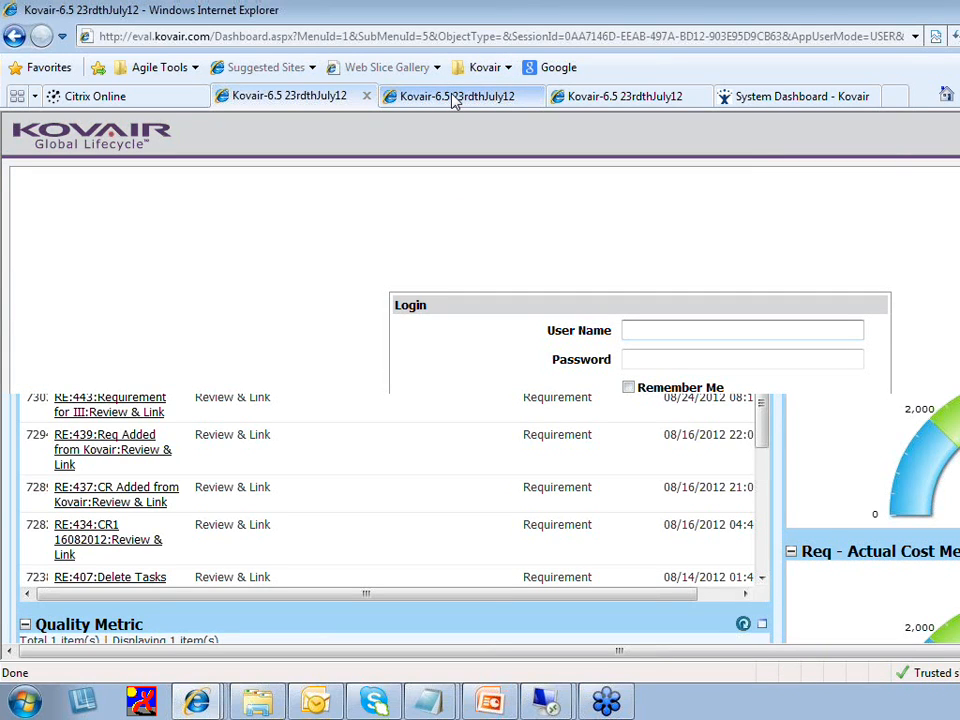
Refresh the Kovair workflow diagram showing the approved path, then switch to the 10.35.12.110 remote session
left_click(552, 100)
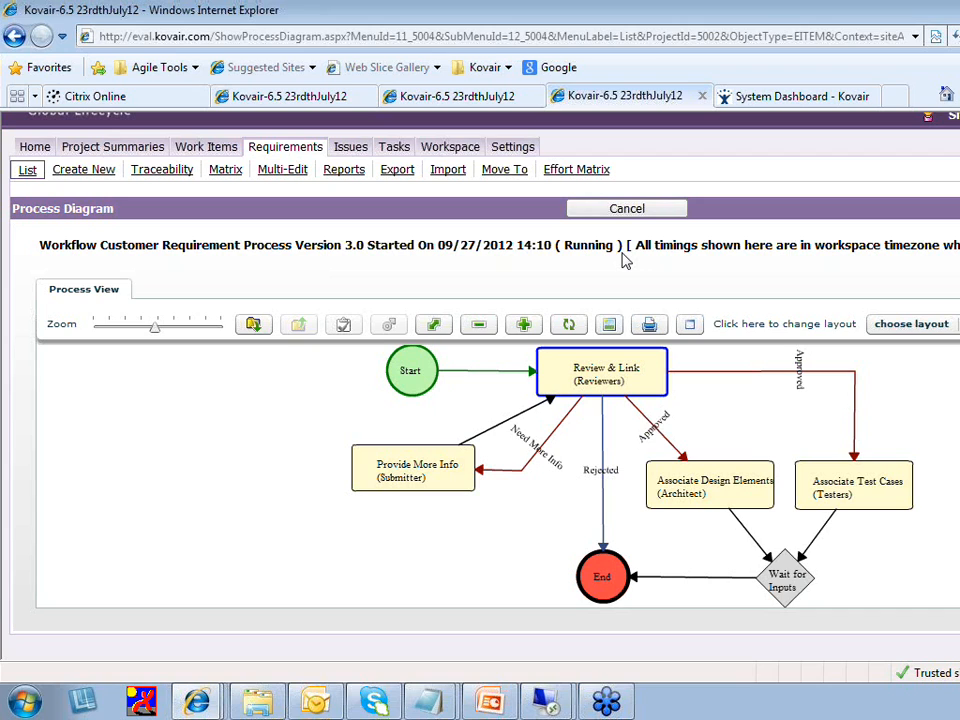
left_click(570, 326)
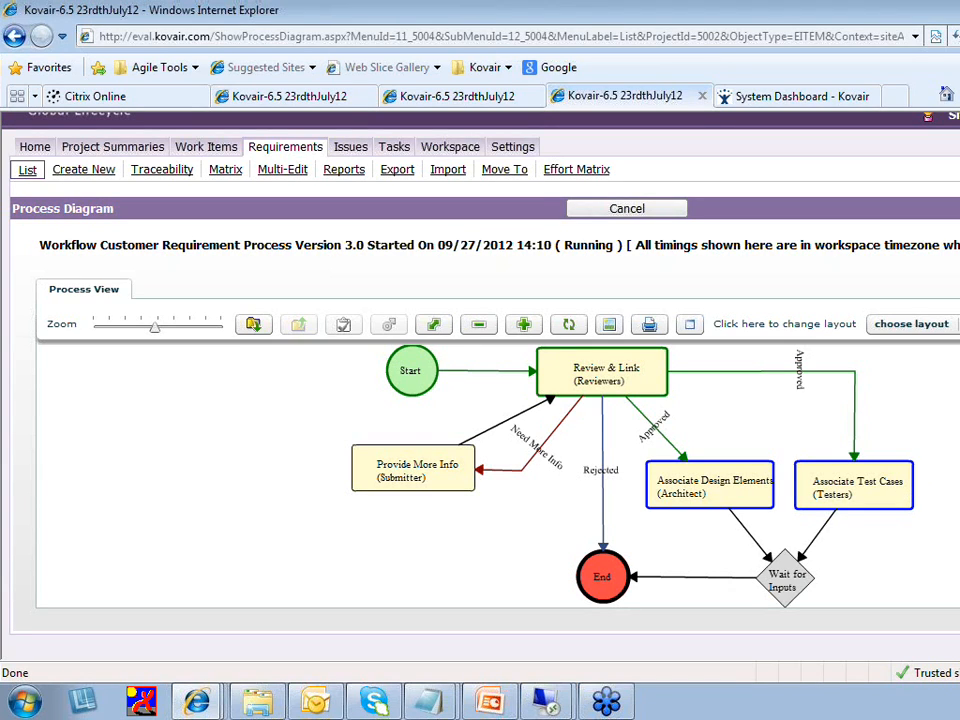
mouse_move(878, 491)
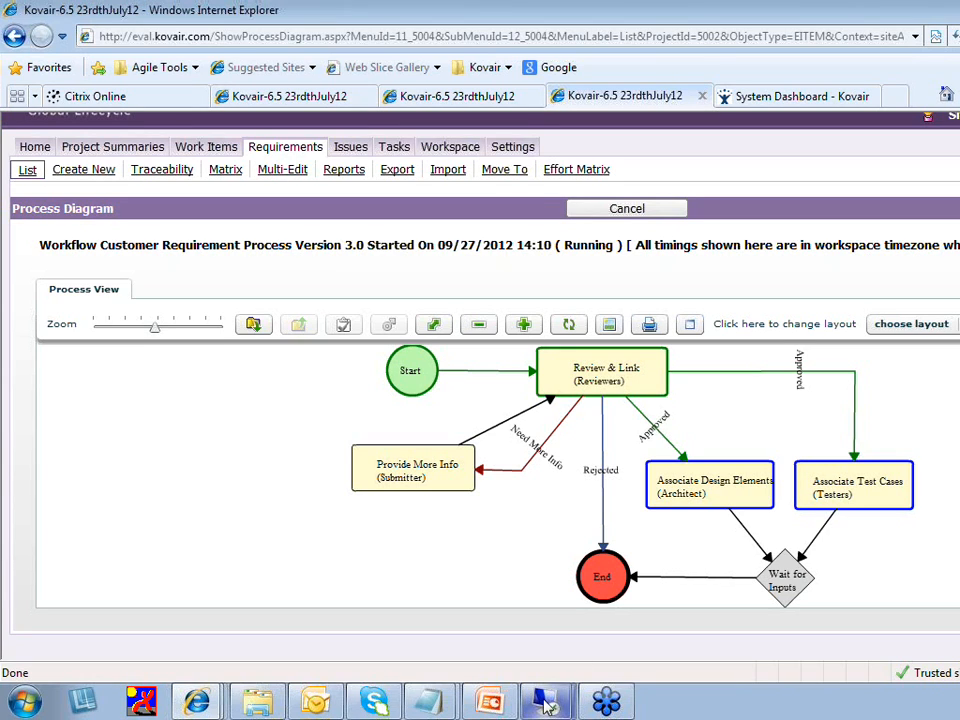
mouse_move(546, 692)
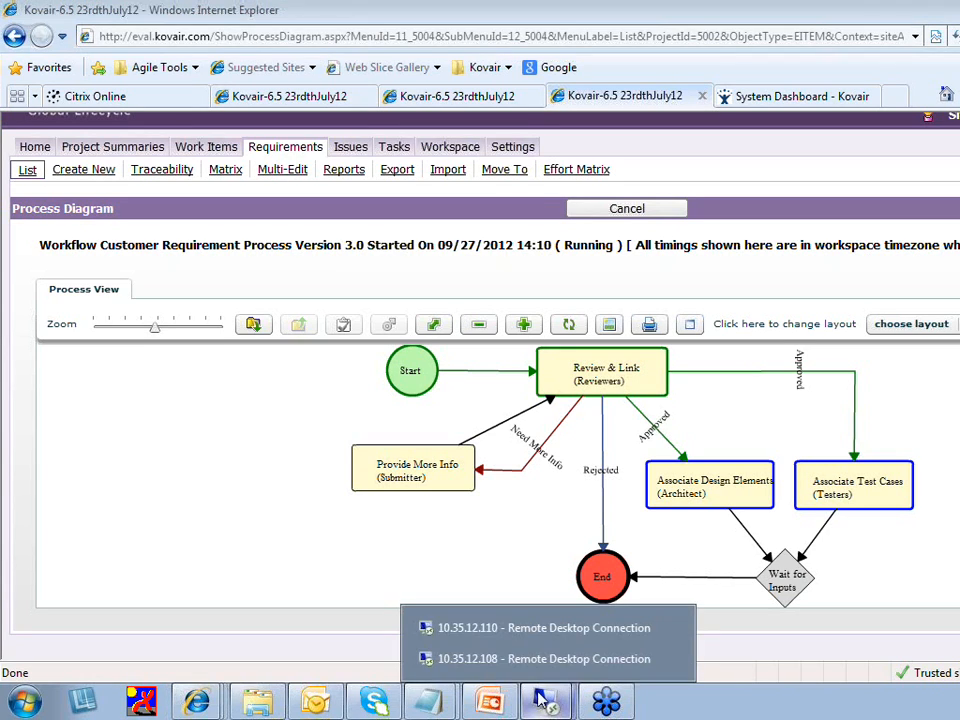
left_click(531, 630)
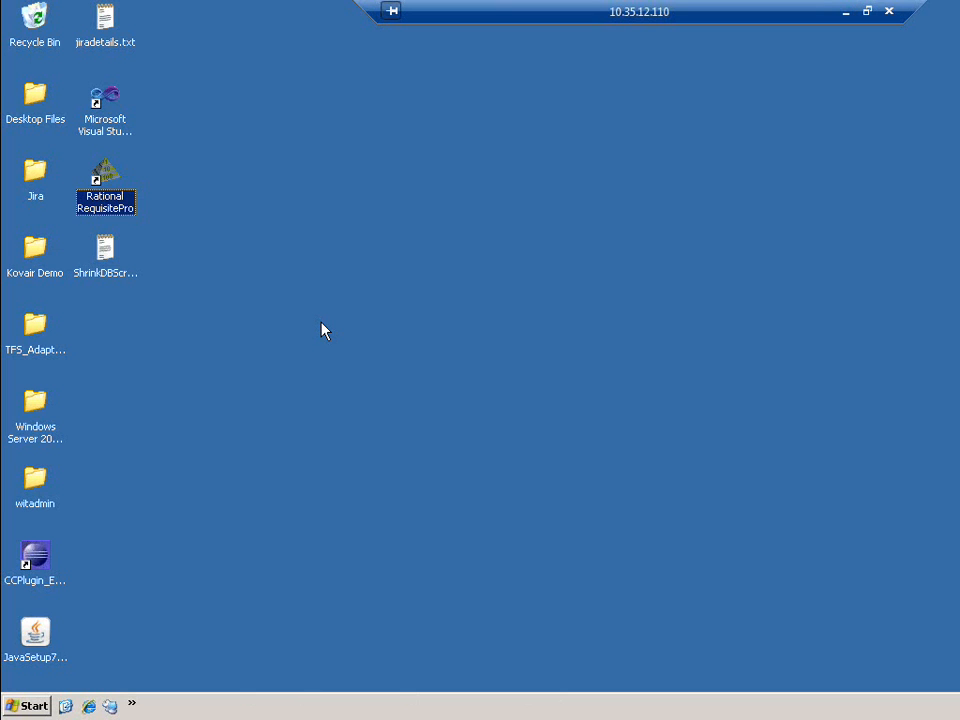
Launch RequisitePro and open the HLD project, entering the logon password
double_click(105, 182)
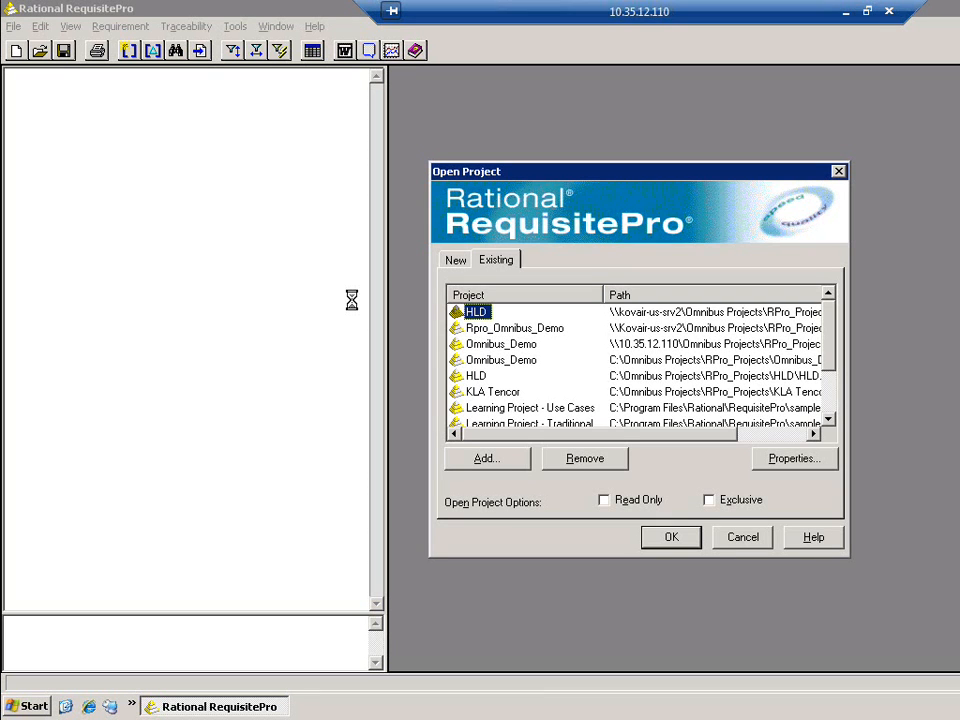
left_click(670, 539)
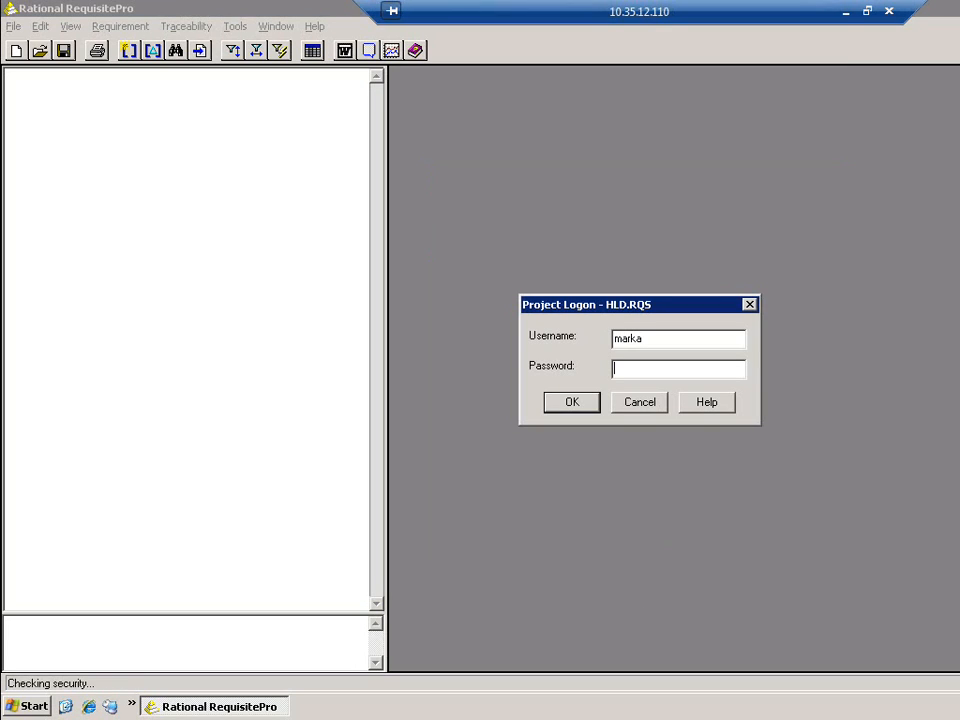
type("****")
key("Return")
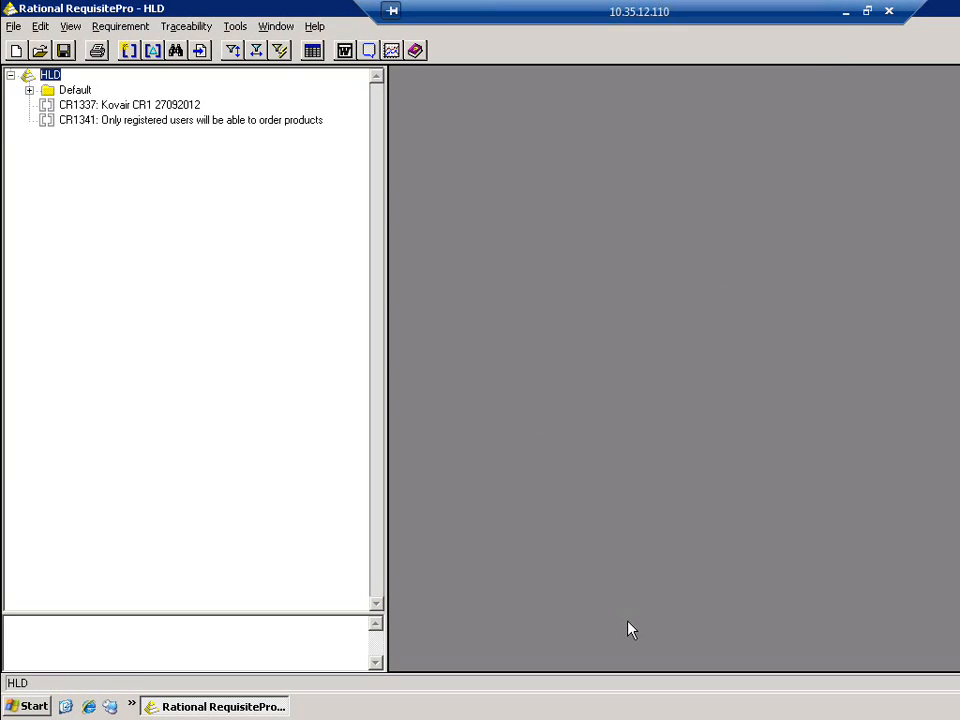
Review requirement CR1341's attributes and close its properties without changes
left_click(284, 124)
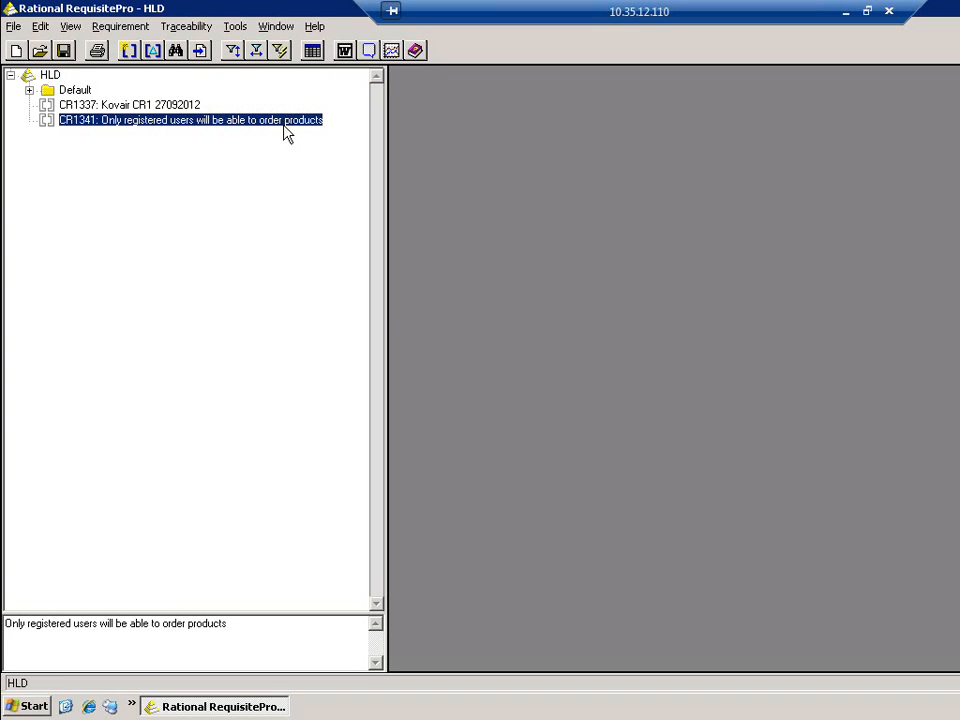
double_click(284, 124)
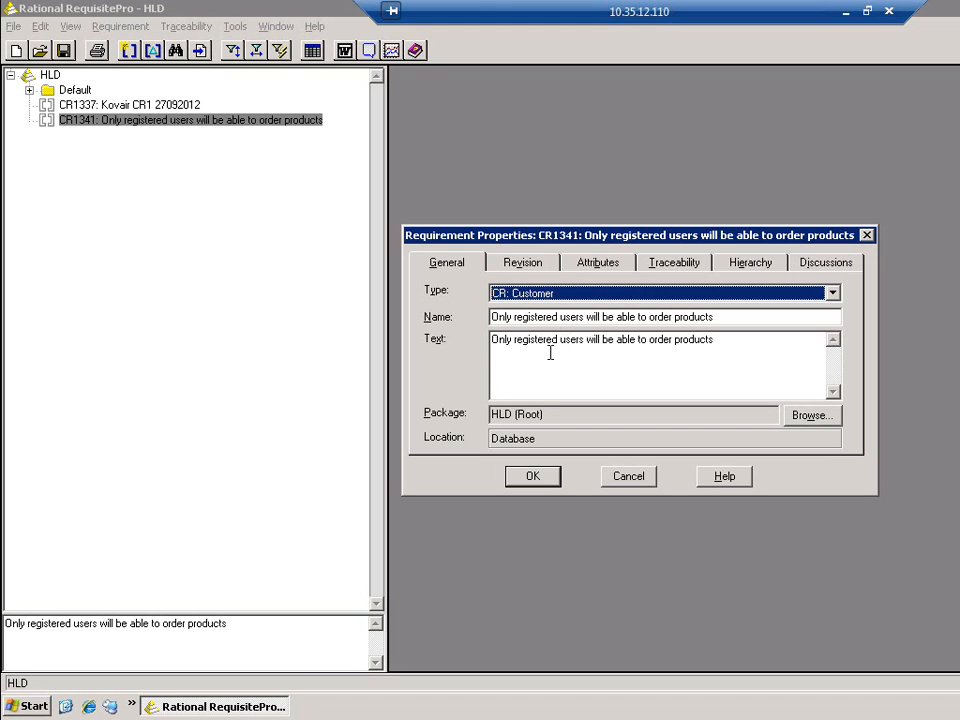
left_click(597, 265)
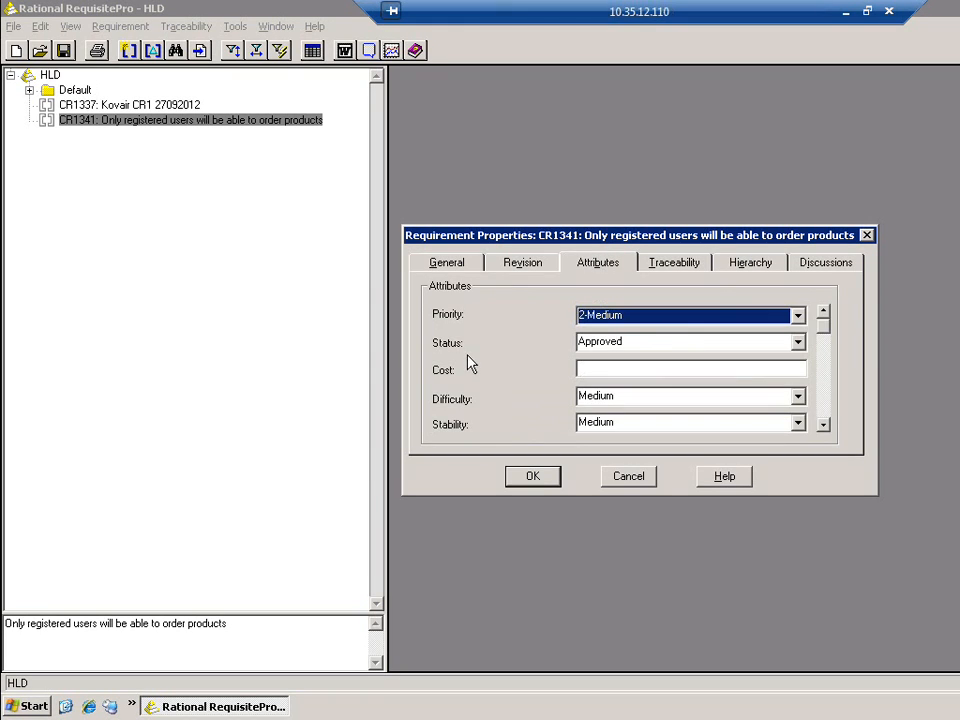
left_click(628, 477)
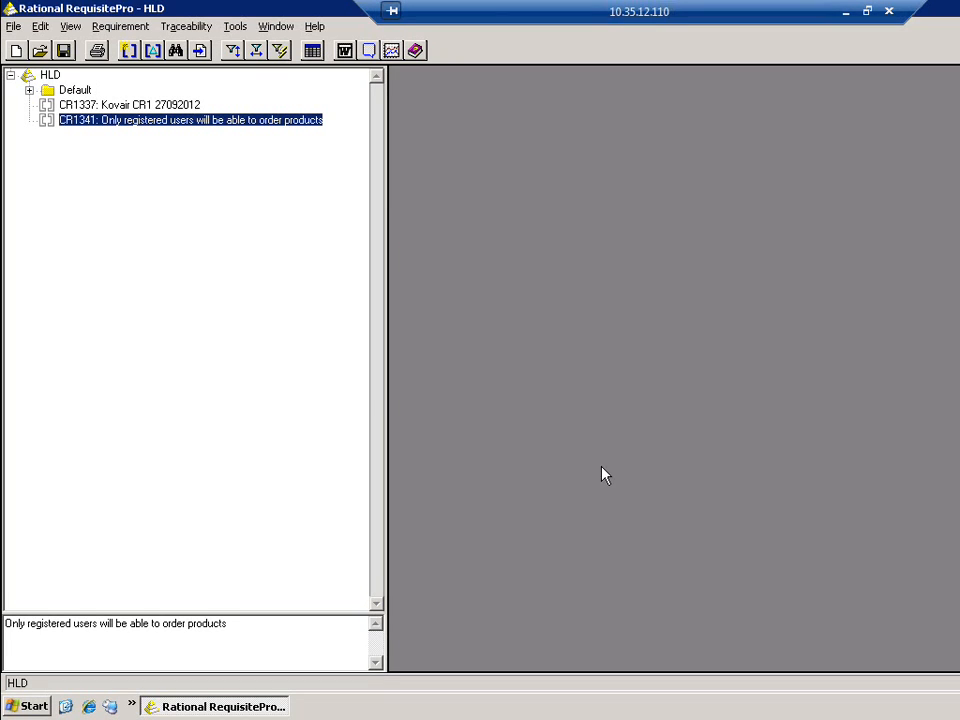
left_click(55, 77)
left_click(50, 76)
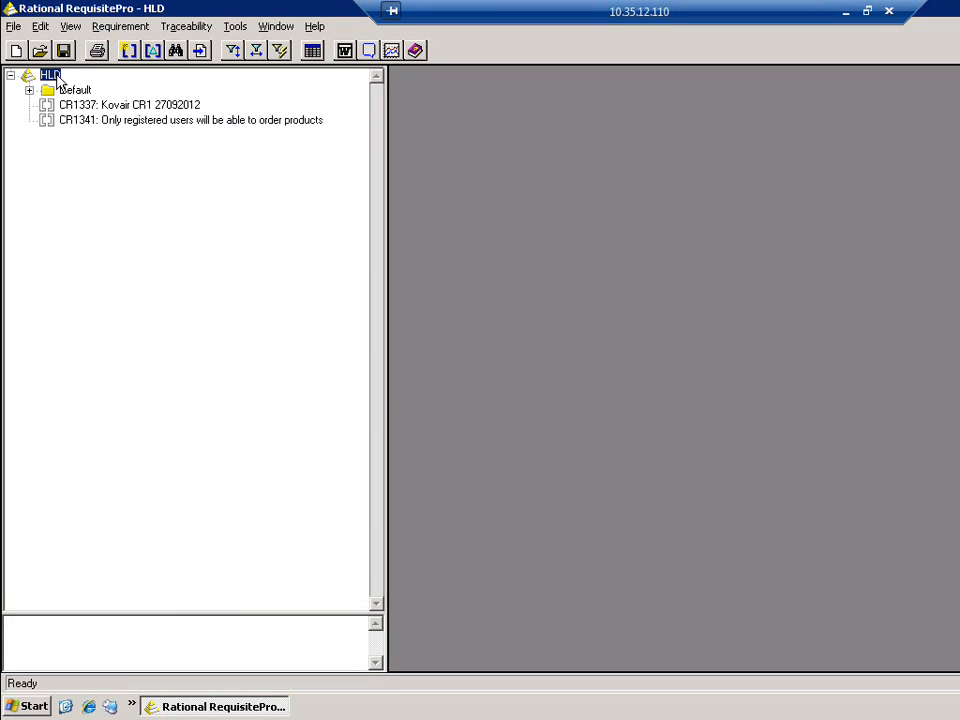
Create an FR: Functional requirement under HLD named 'Reg Page should accept the name and email id of the users'
right_click(57, 80)
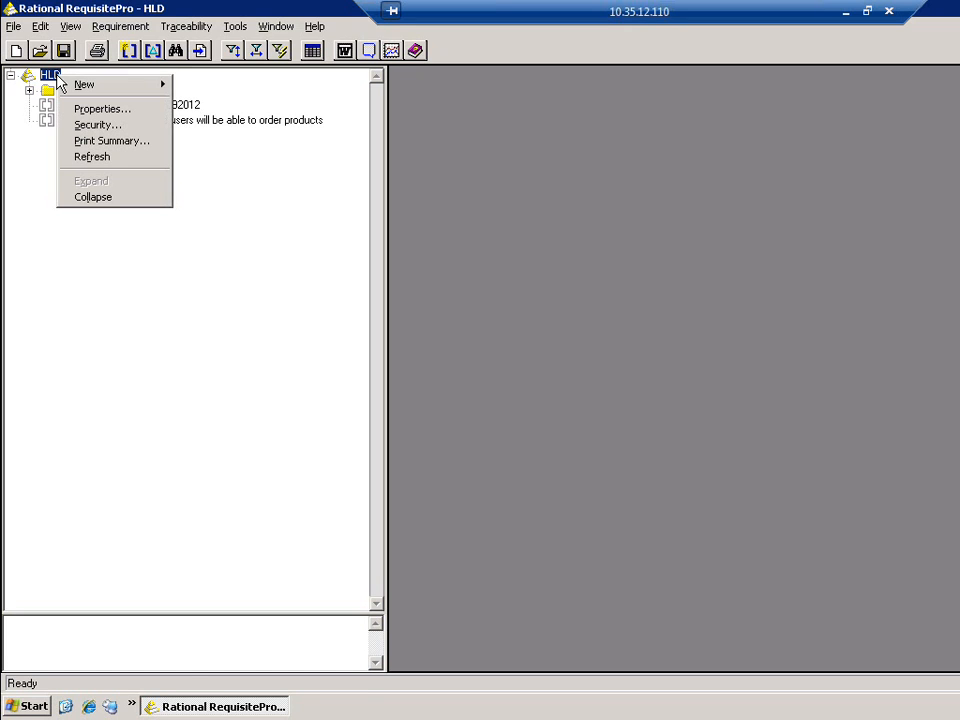
mouse_move(86, 93)
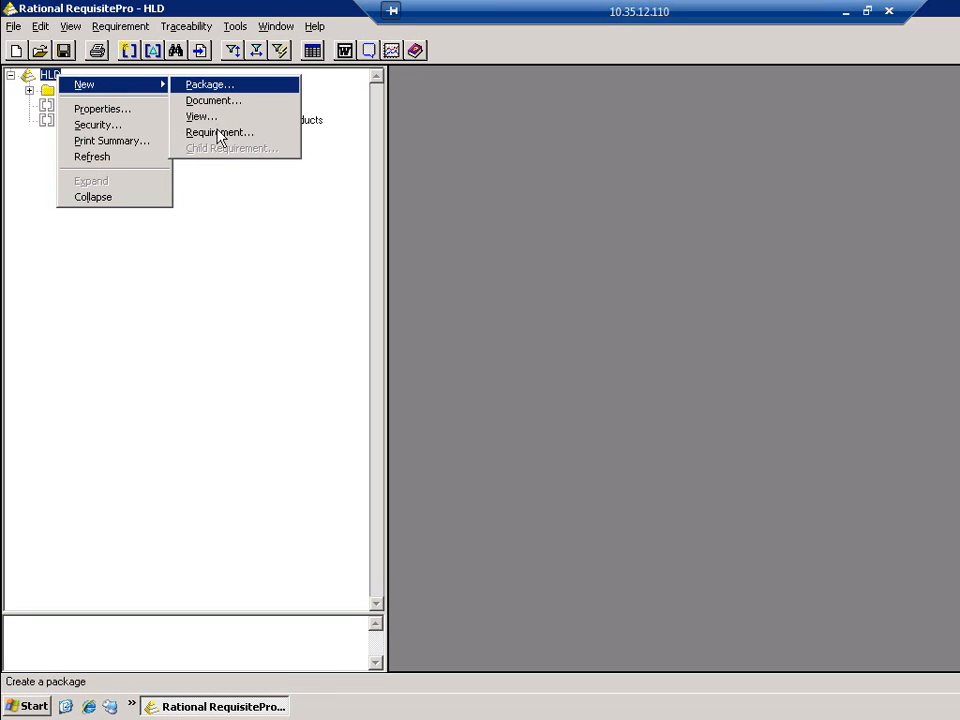
left_click(220, 133)
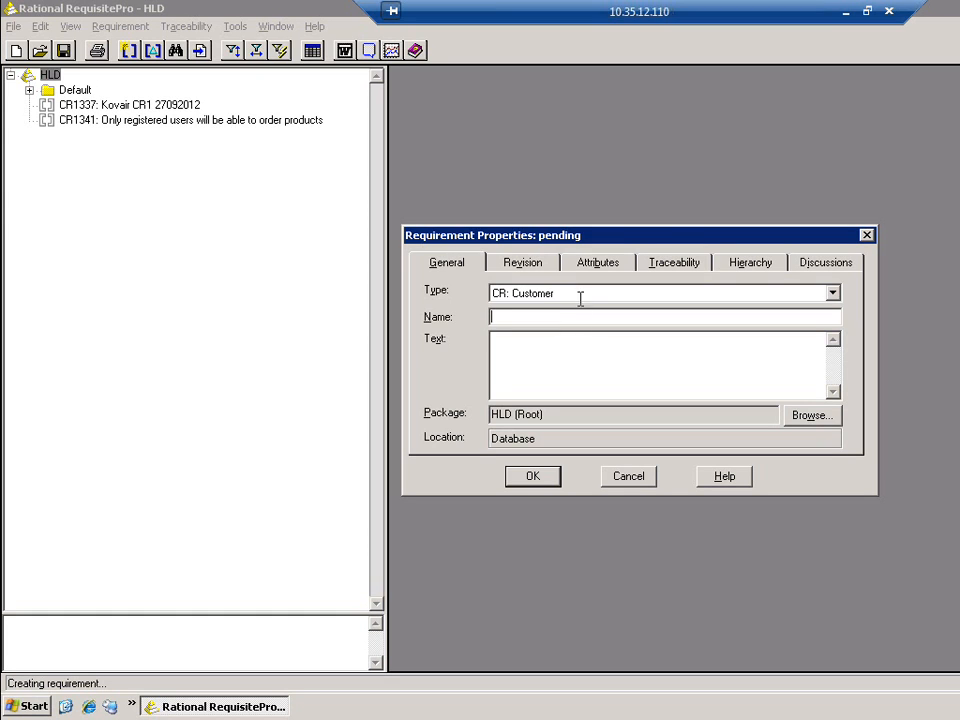
left_click(824, 290)
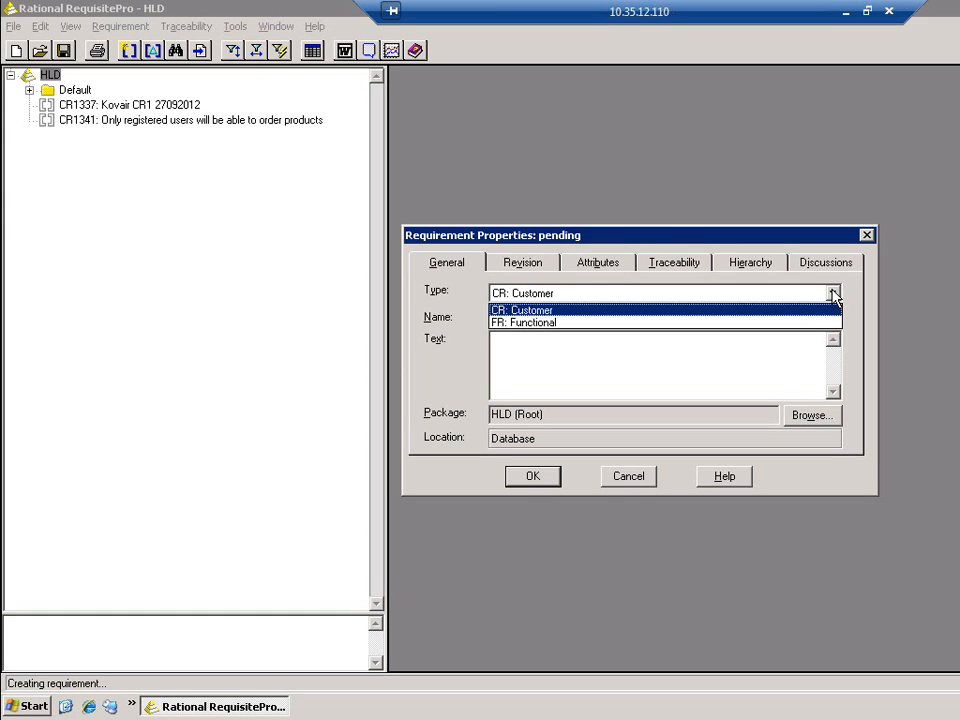
left_click(537, 321)
left_click(537, 321)
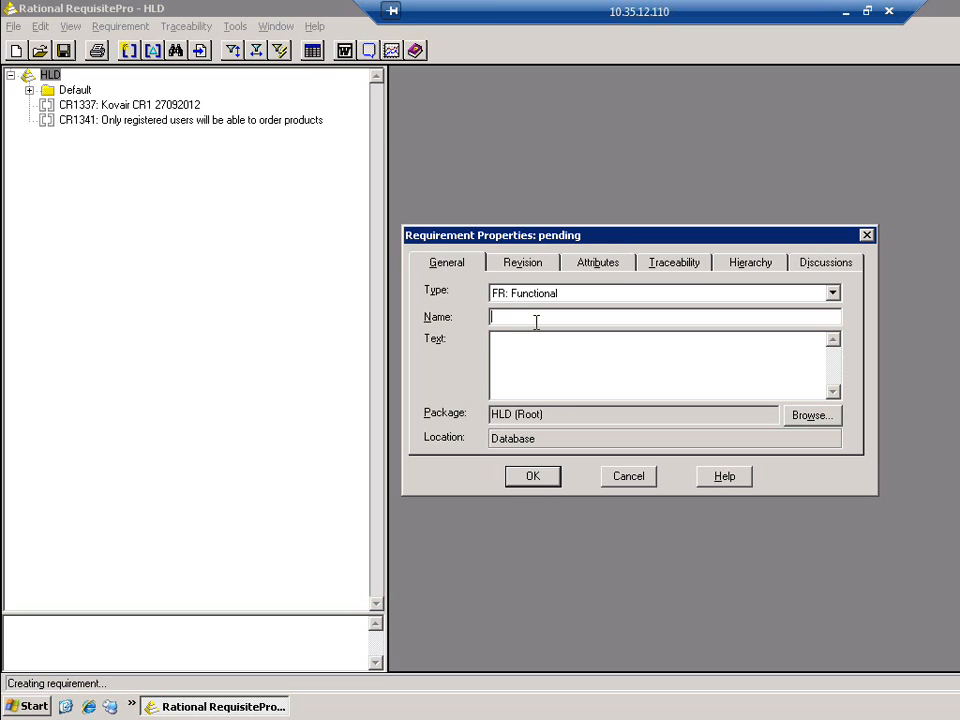
type("Reg Page shuld")
left_click(553, 318)
type("o")
left_click(583, 316)
type("accept the name and email ")
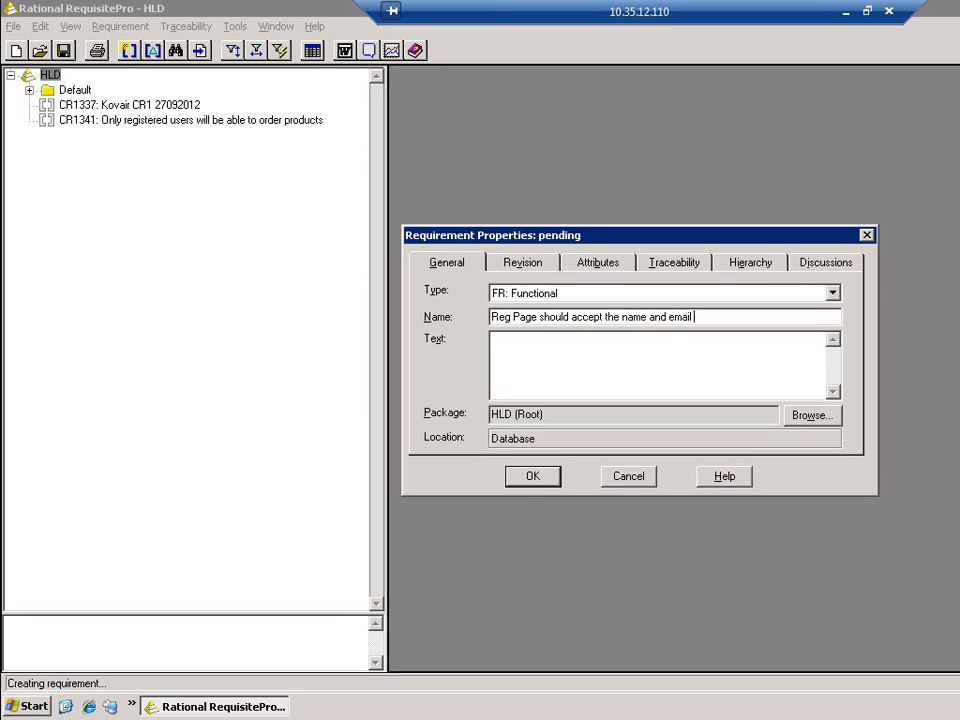
type("id of the users")
Give it the text 'Desc for' plus the pasted name, and create the requirement
key("shift+Home")
key("ctrl+c")
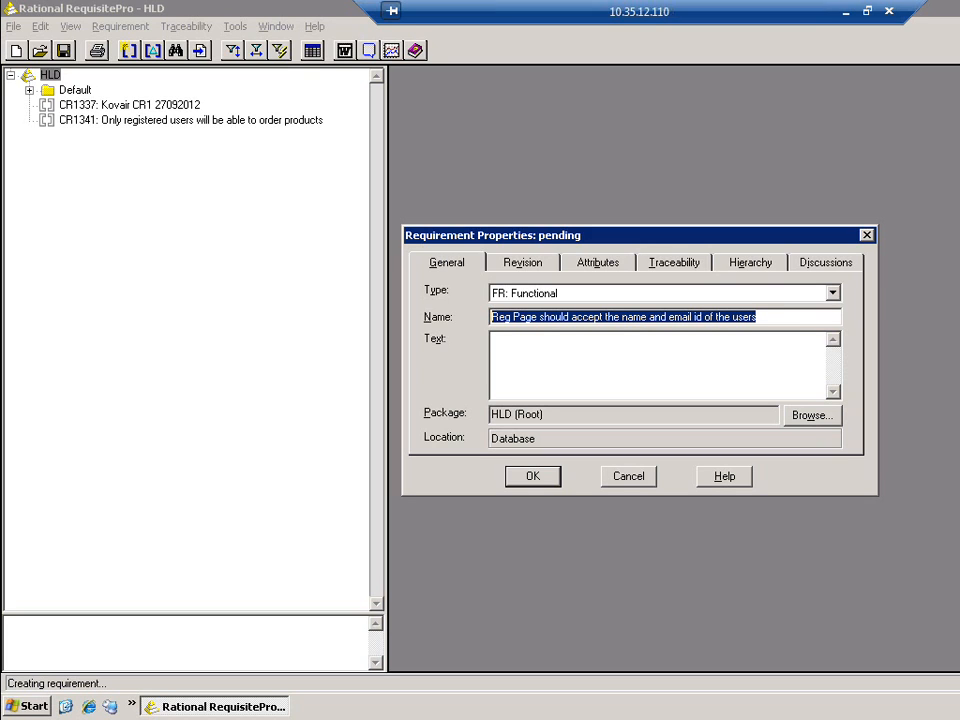
left_click(542, 362)
type("D")
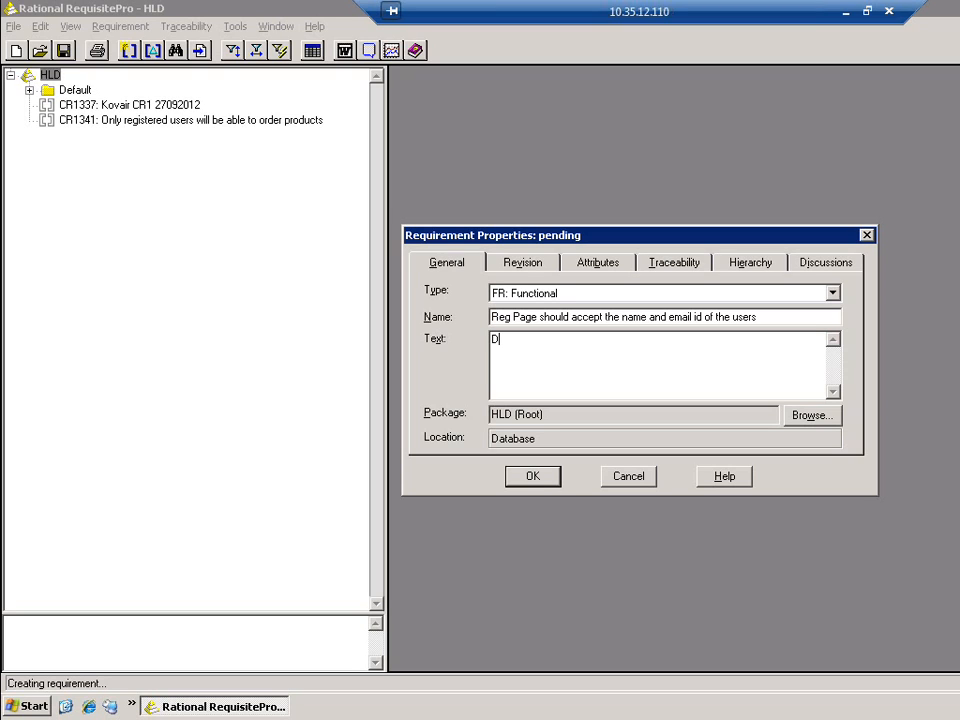
type("esc for")
key("ctrl+v")
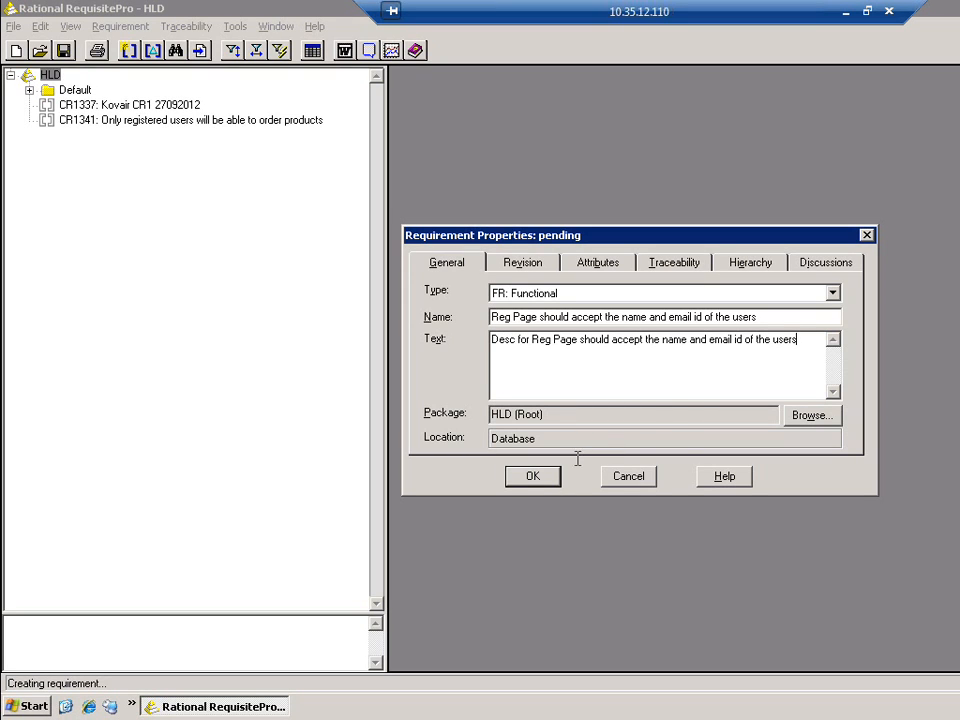
left_click(532, 478)
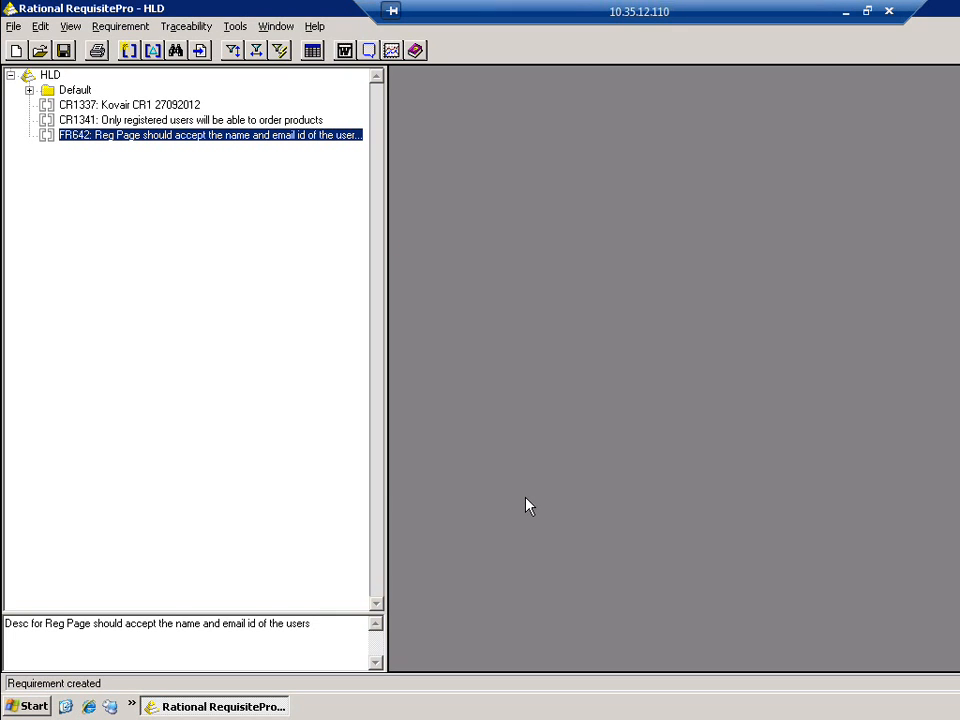
Add a traceability link from CR1341 to FR642 in CR1341's properties and save
left_click(215, 121)
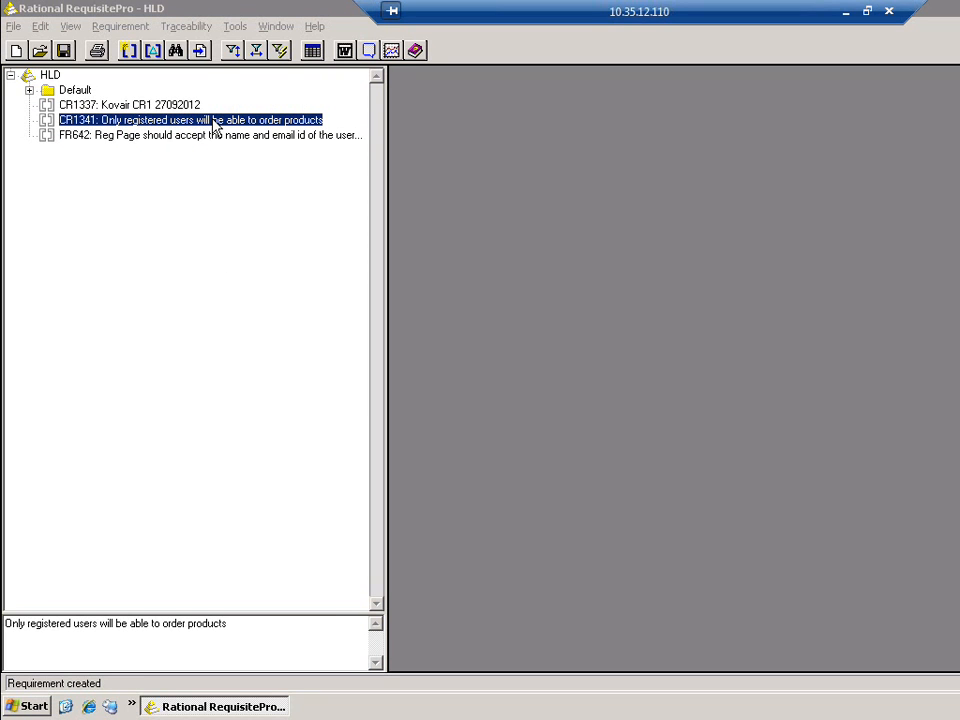
double_click(212, 121)
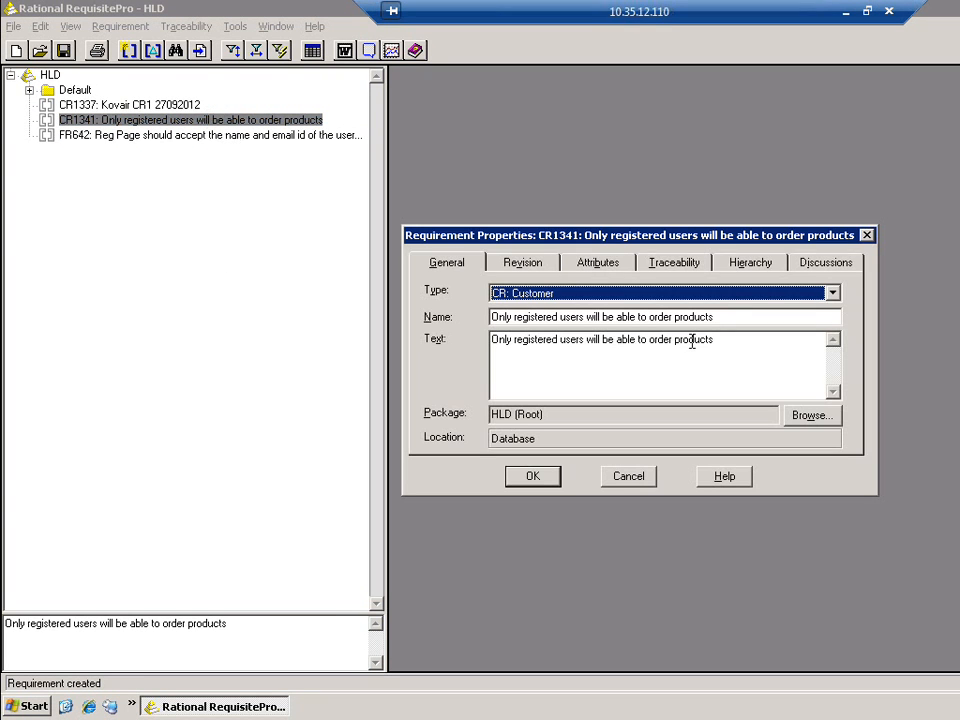
left_click(688, 264)
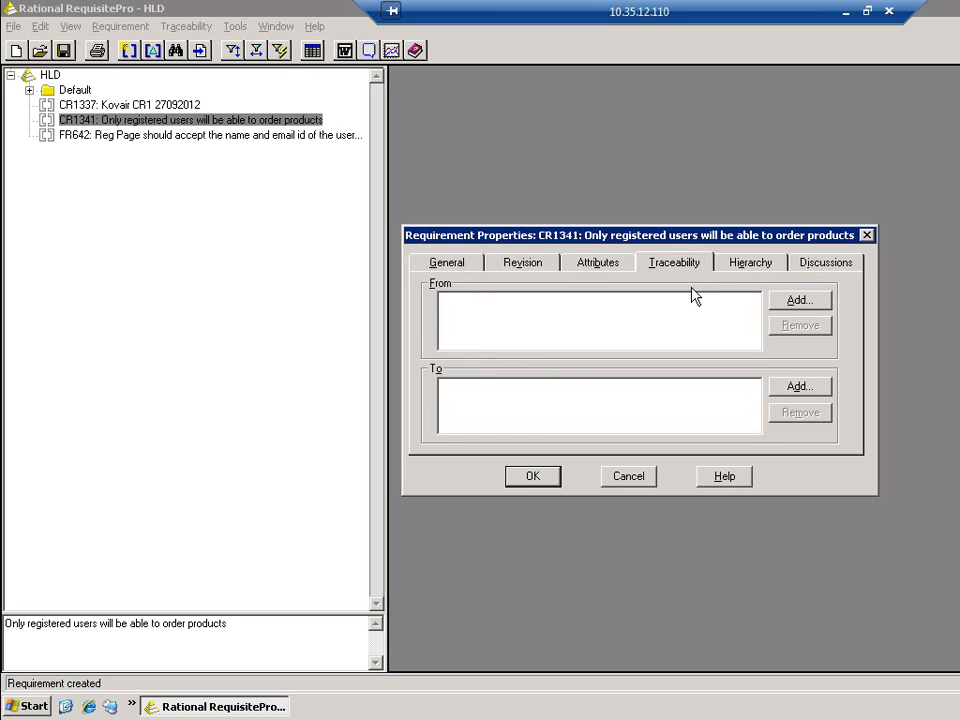
left_click(799, 390)
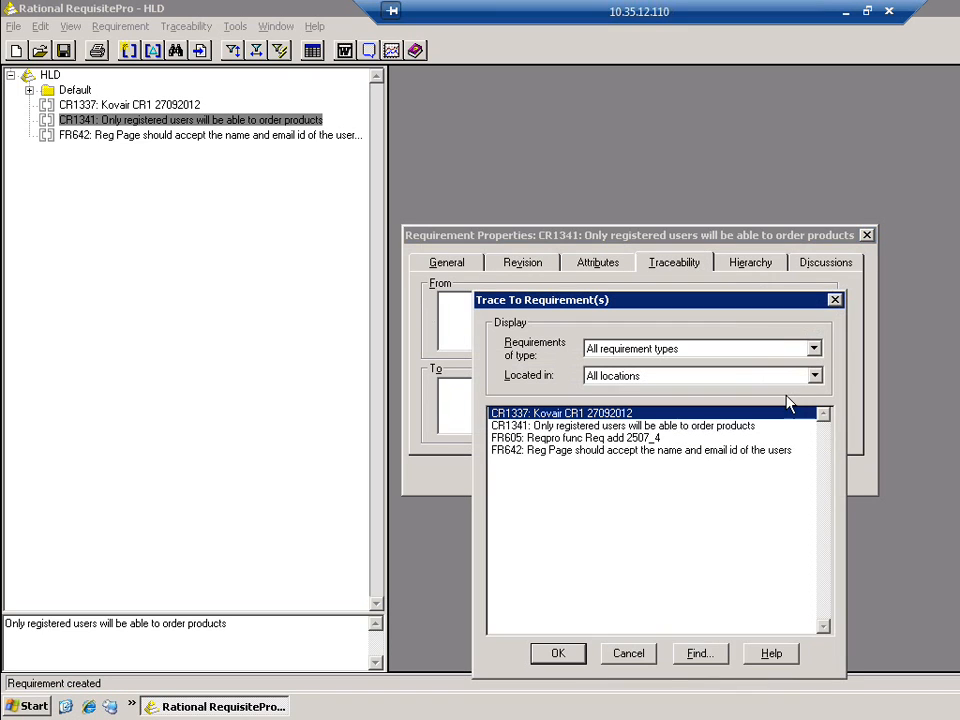
left_click(672, 452)
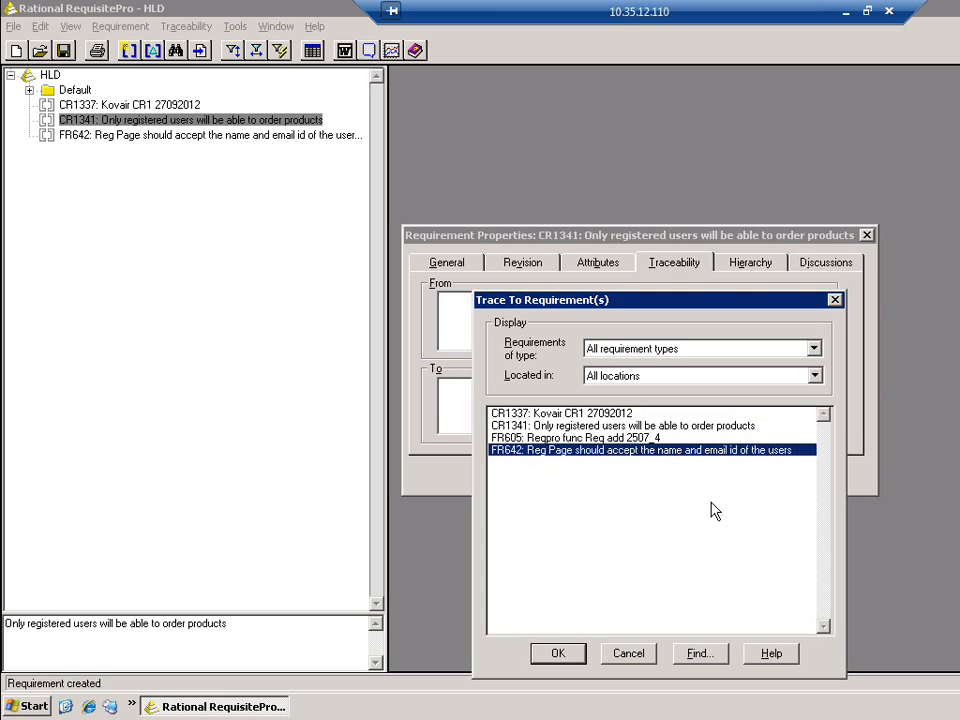
left_click(558, 653)
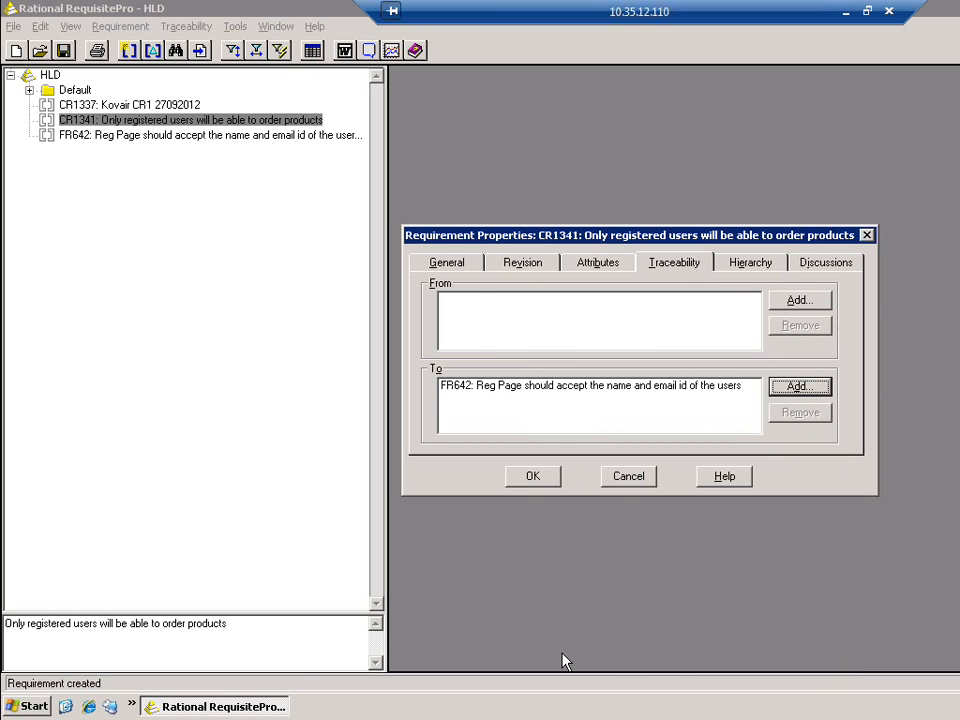
left_click(536, 477)
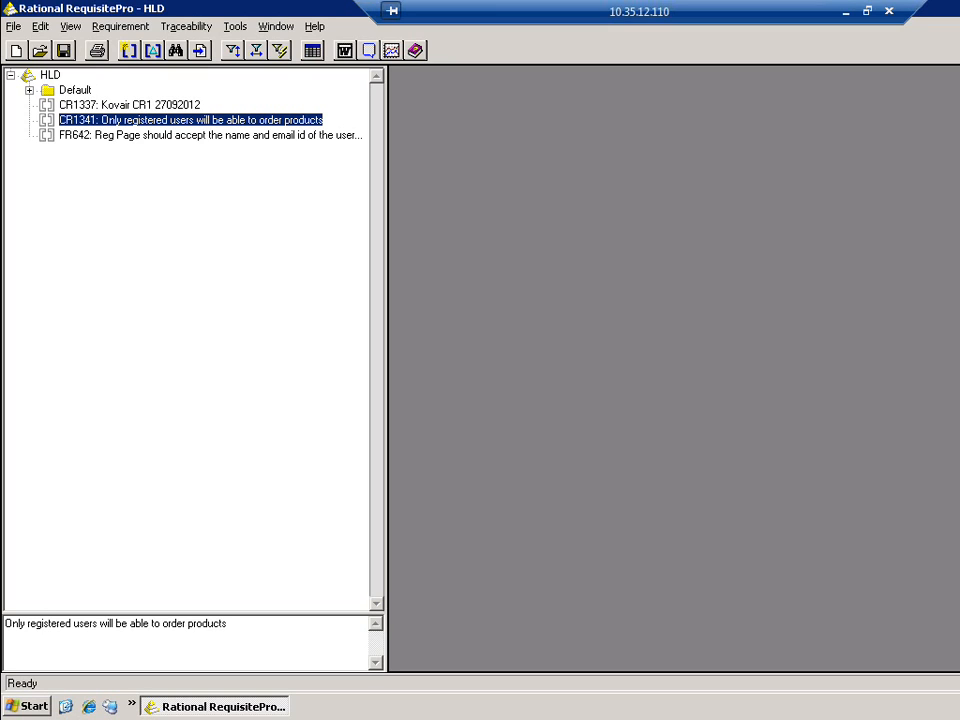
left_click(12, 25)
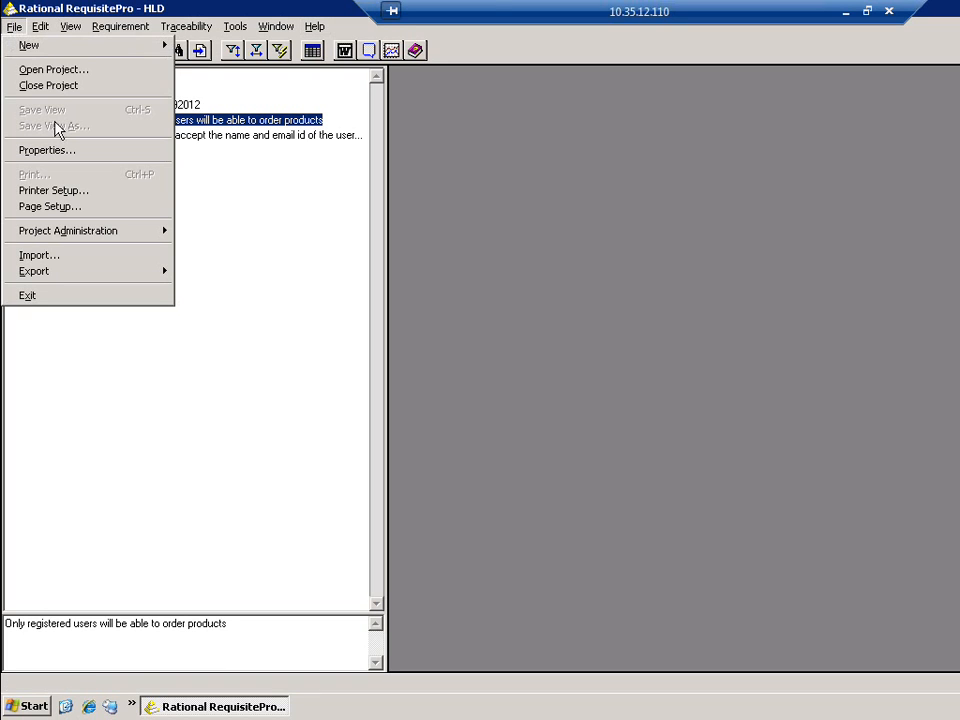
Close the HLD project, exit RequisitePro, and launch Microsoft Visual Studio 2010 from the desktop
left_click(60, 86)
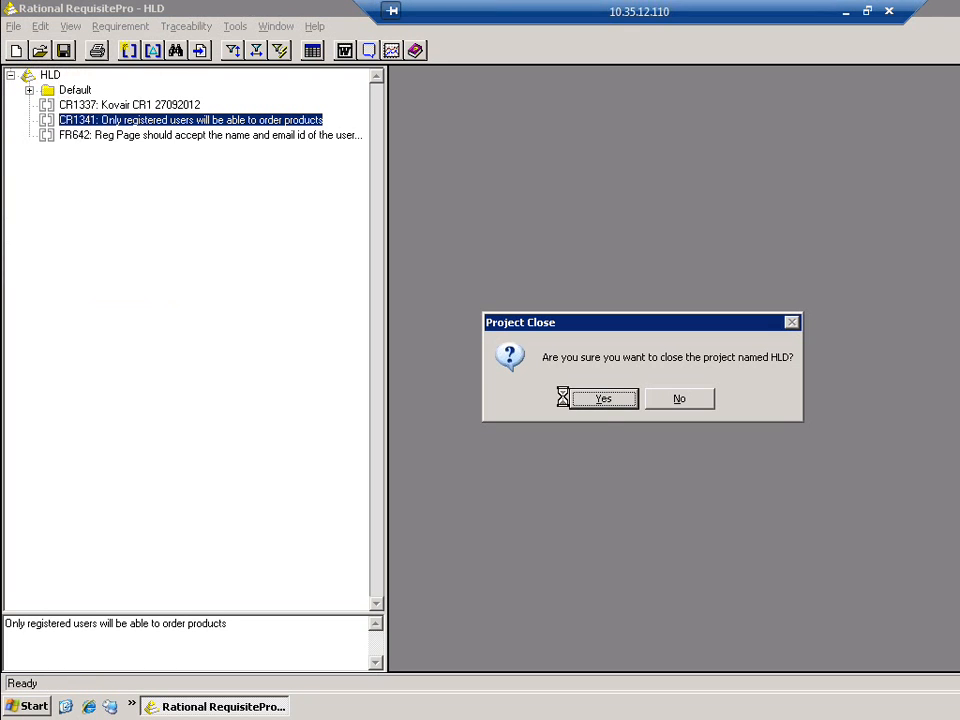
left_click(613, 405)
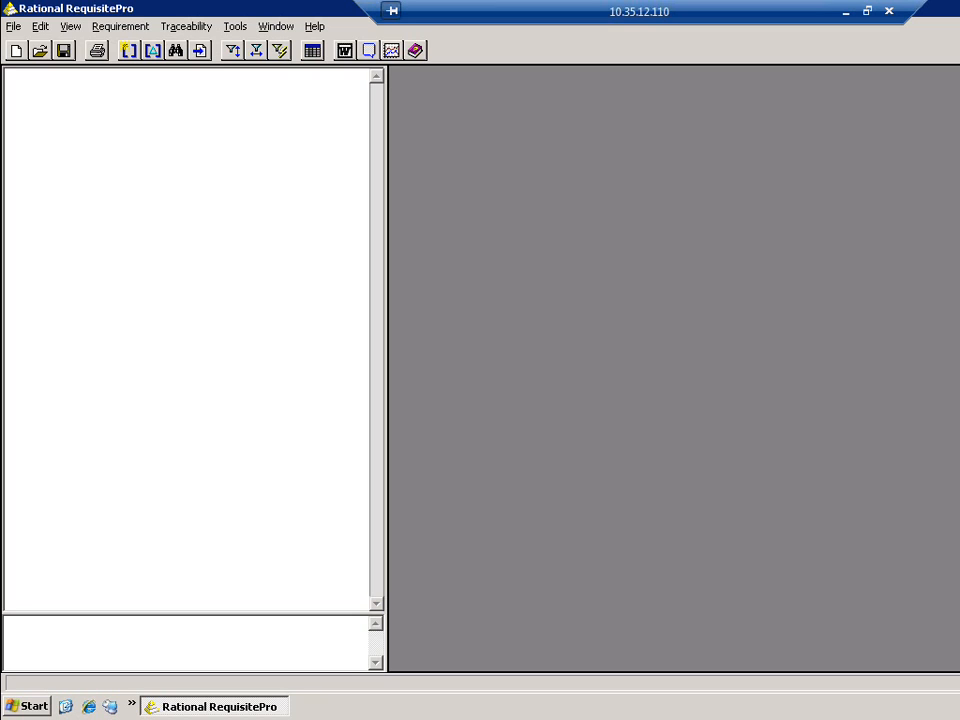
left_click(13, 27)
left_click(32, 294)
left_click(605, 398)
double_click(110, 115)
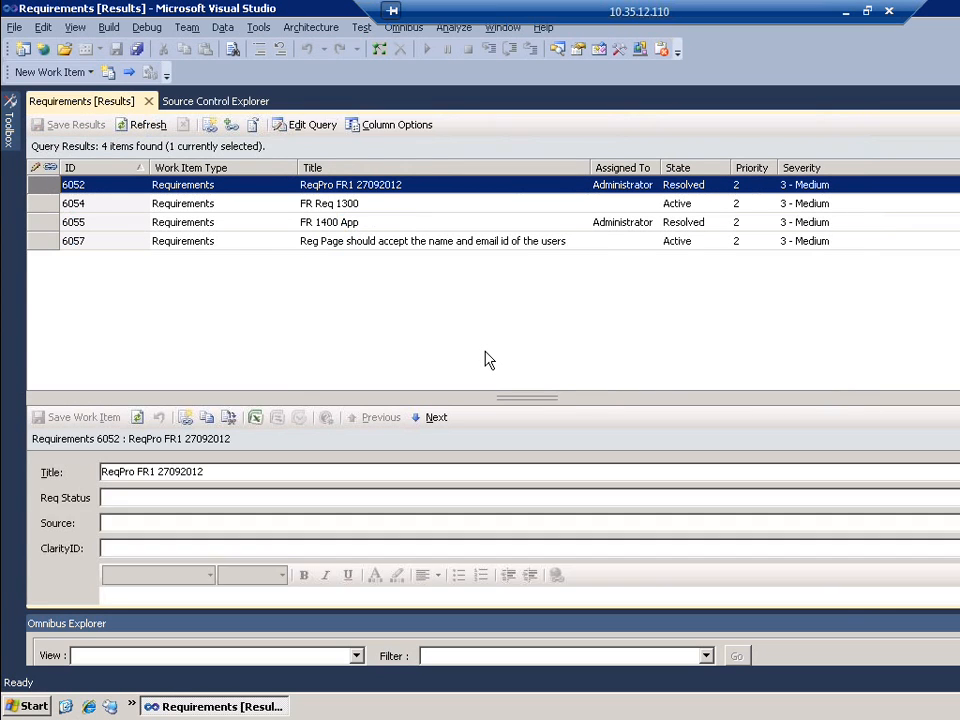
Display requirement 6057's form from Requirements results, then switch to Source Control Explorer
left_click(441, 242)
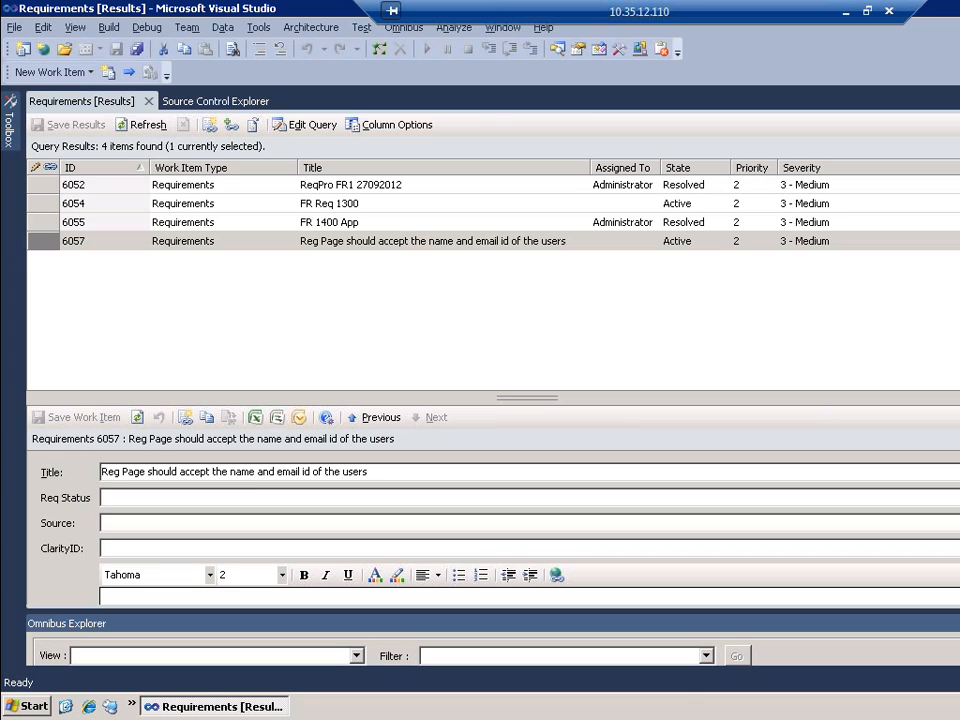
left_click(216, 101)
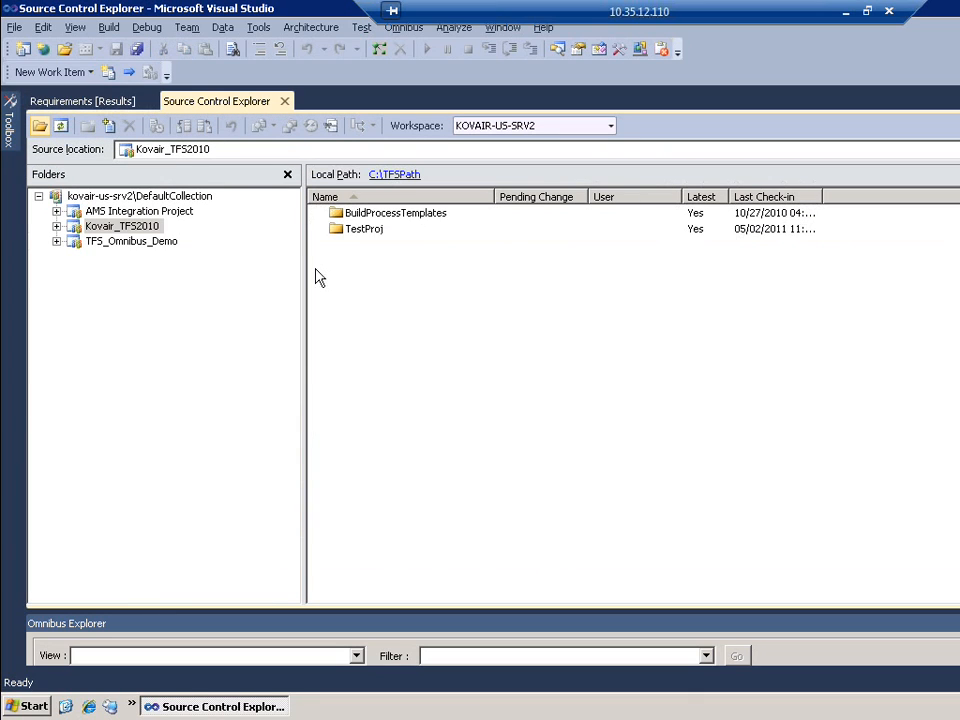
Browse into TestProj\WindowsFormsApplication1 and open its local path C:\TFSPath\TestProj\WindowsFormsApplication1
left_click(364, 236)
double_click(364, 231)
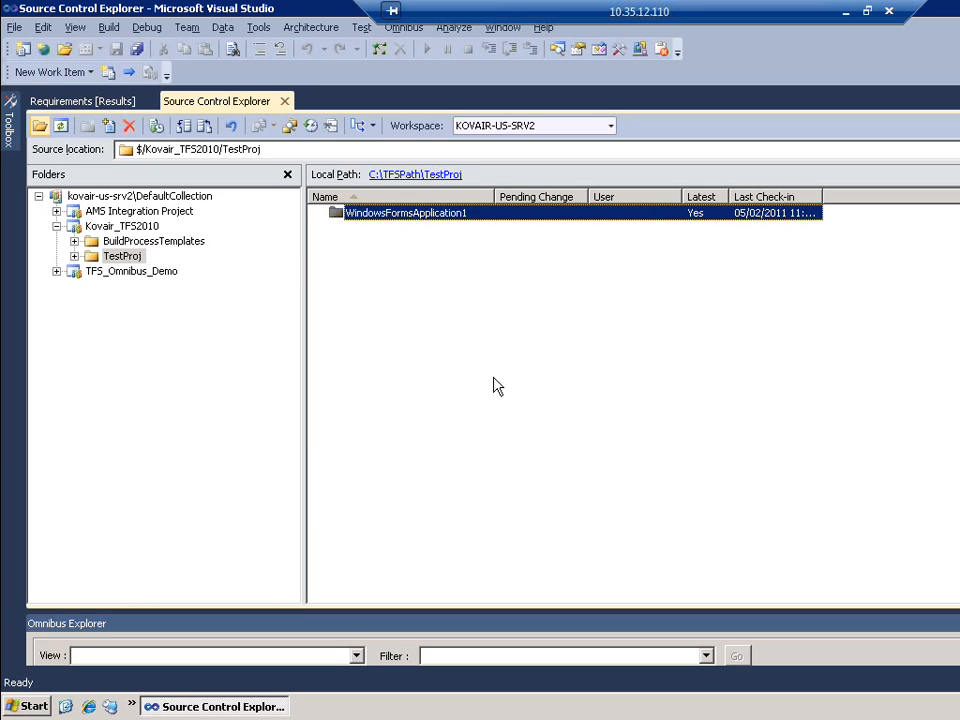
key("Return")
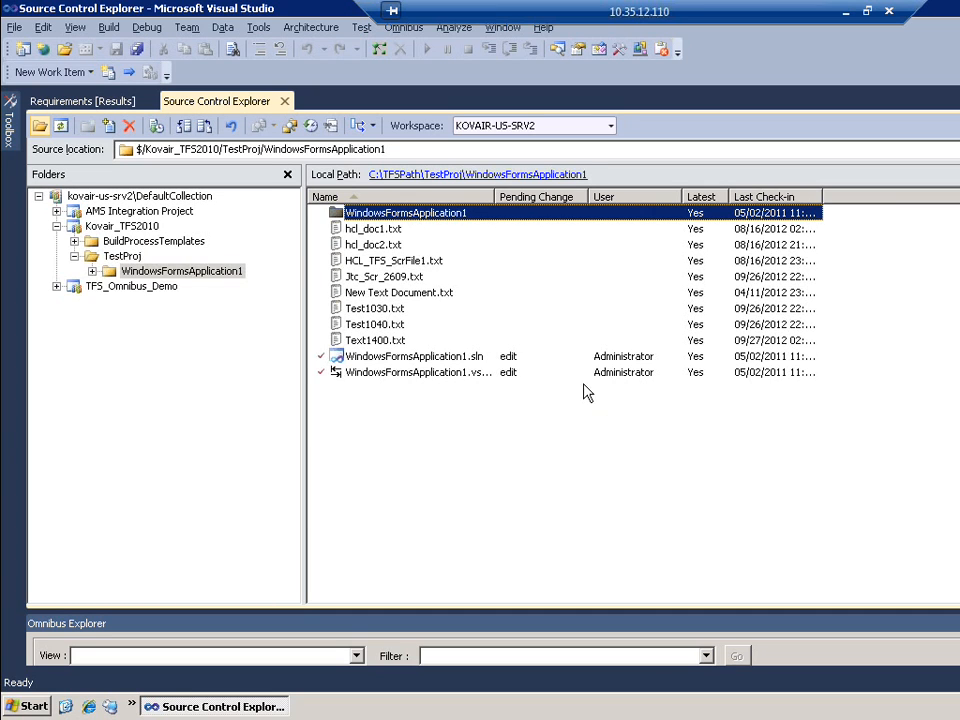
left_click(499, 177)
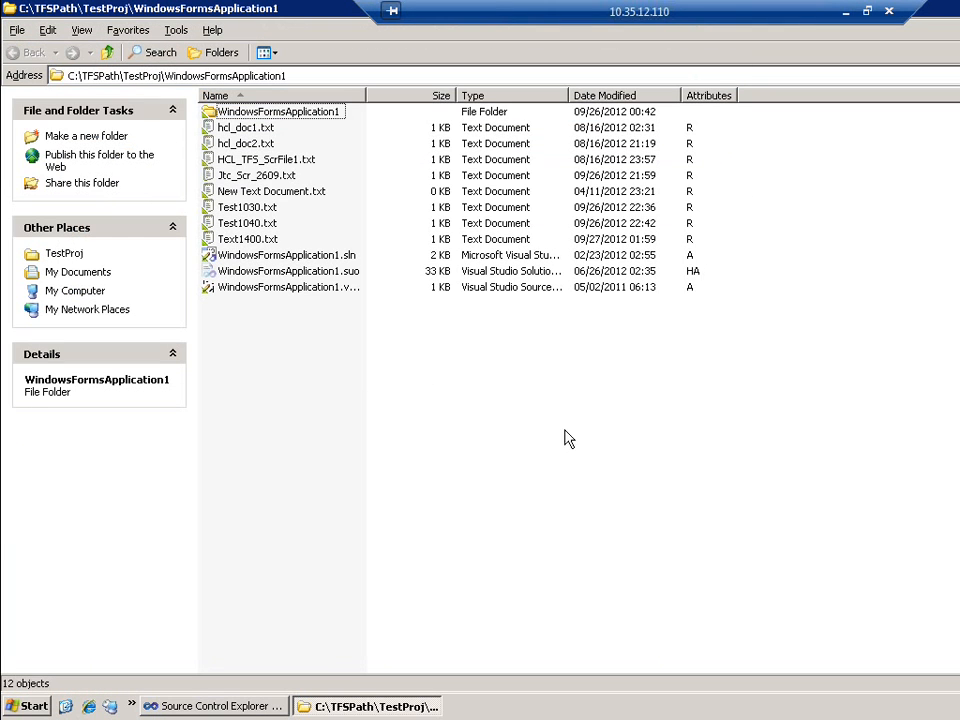
Create a new text document named Reg_Page.aspx, accept the extension change, and open it
right_click(471, 444)
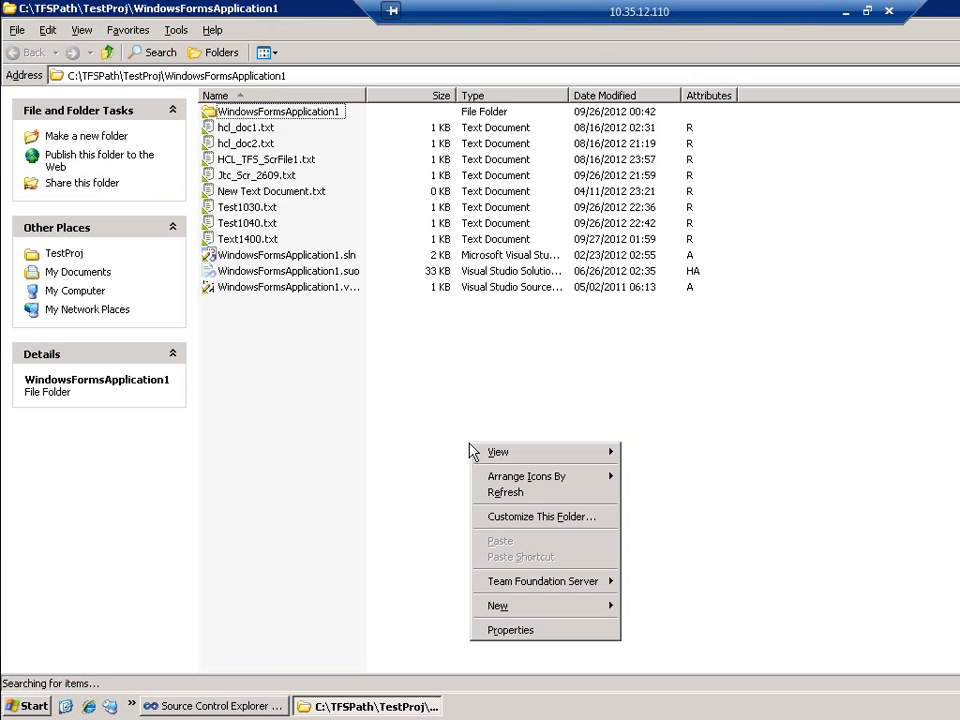
mouse_move(524, 613)
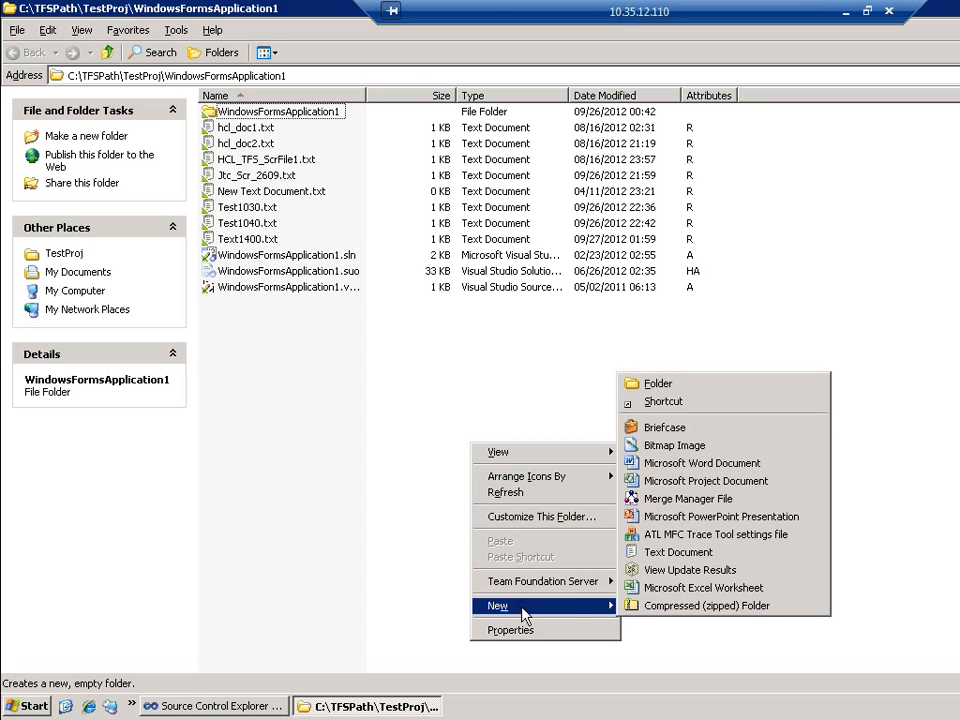
left_click(659, 557)
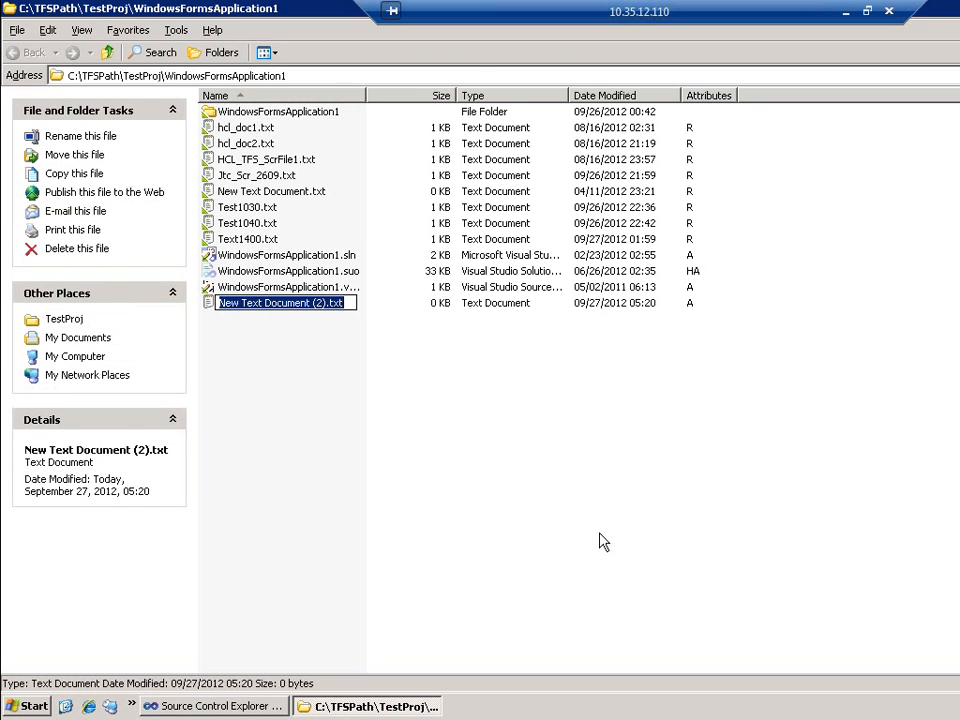
type("Re")
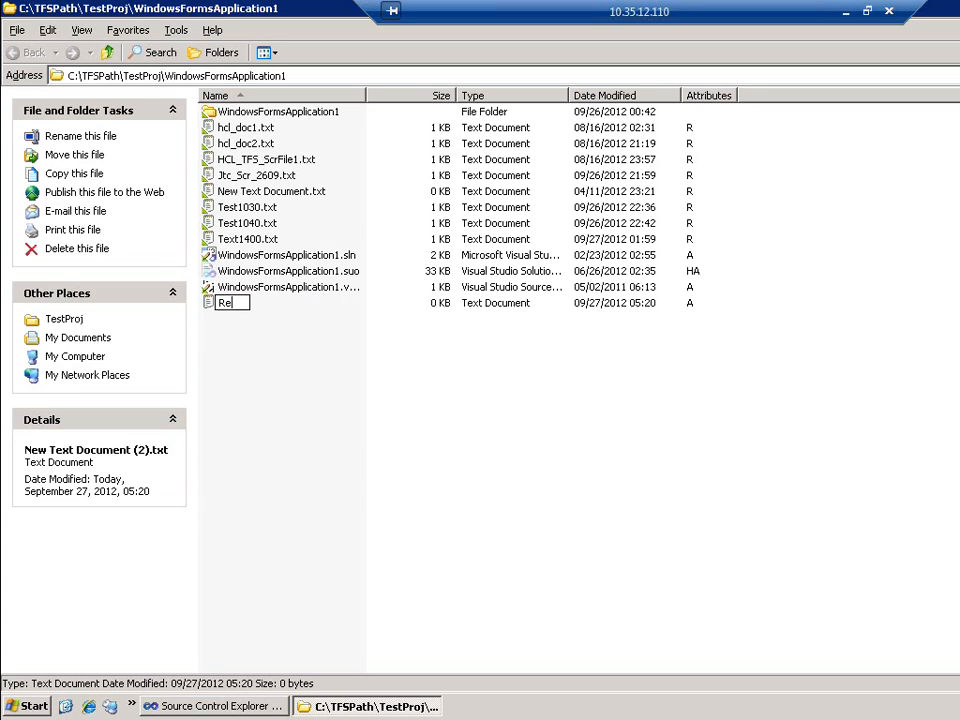
type("g_Page.aspx")
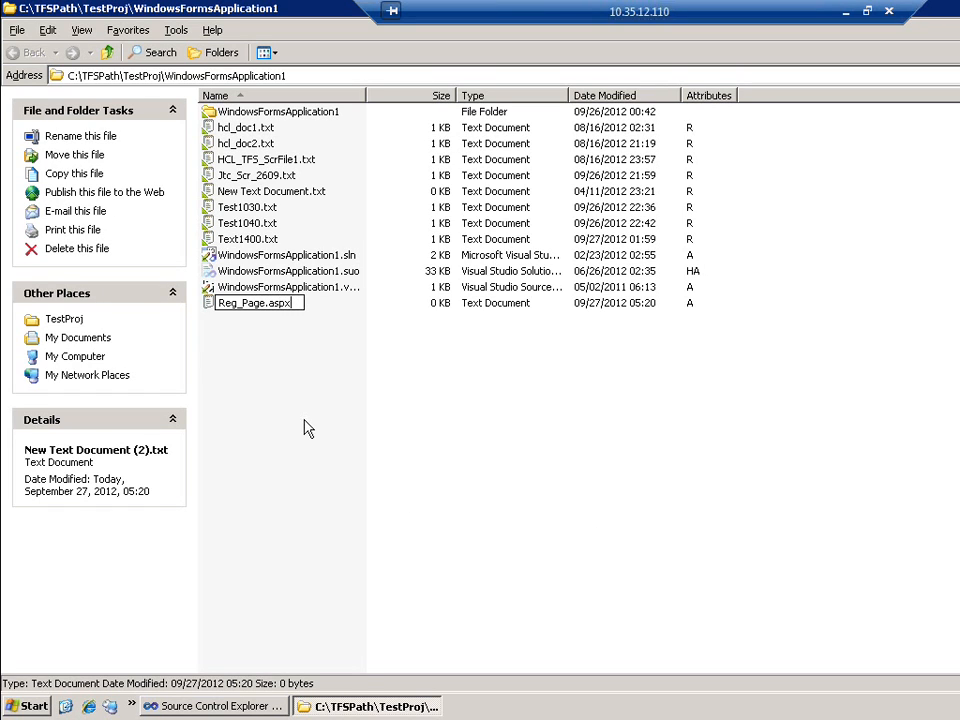
key("Return")
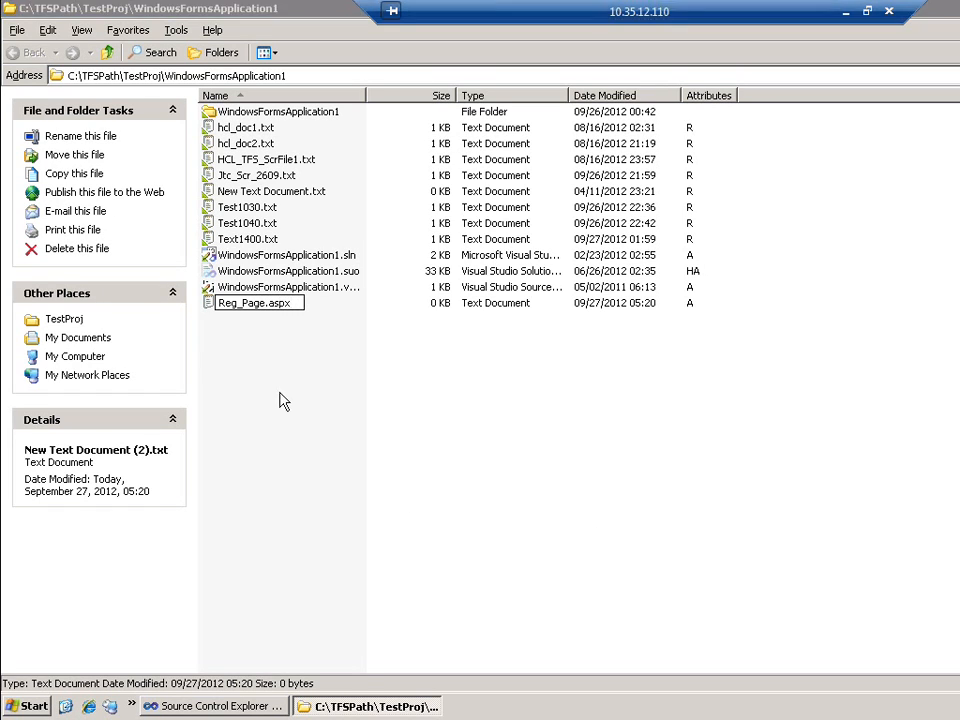
key("Return")
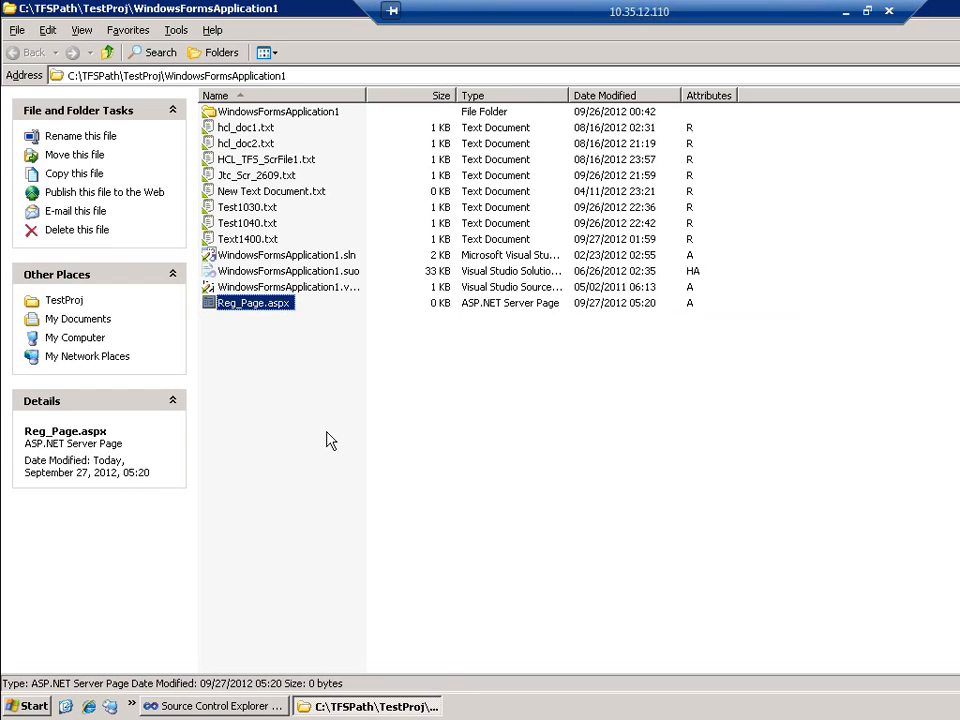
key("alt+Tab")
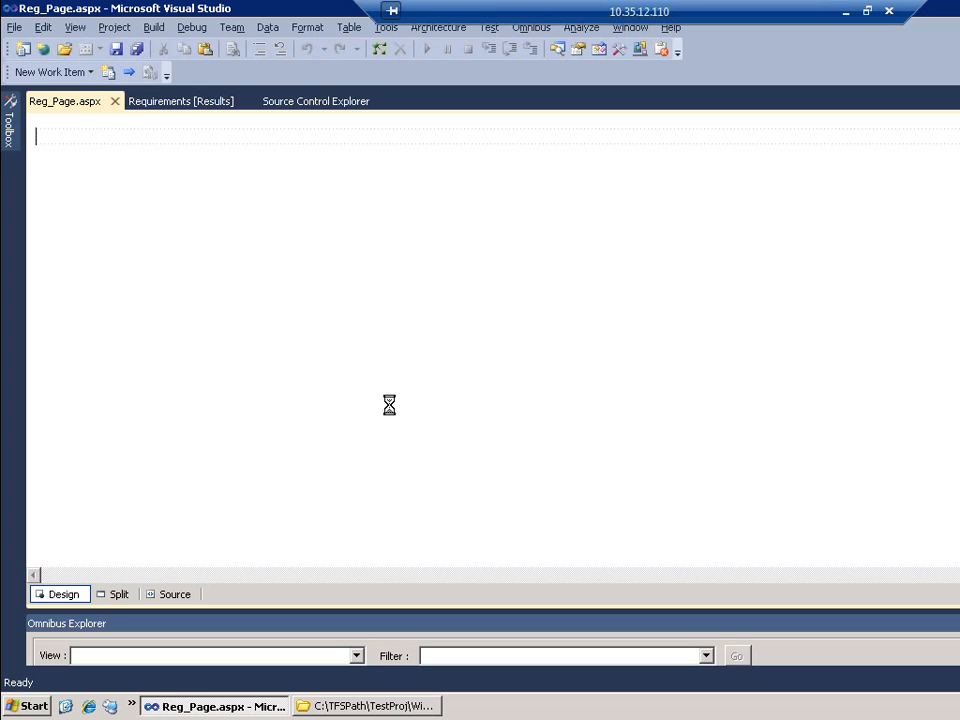
Type 'Scripts added' into Reg_Page.aspx's Design view and save the page
type("Scripts a")
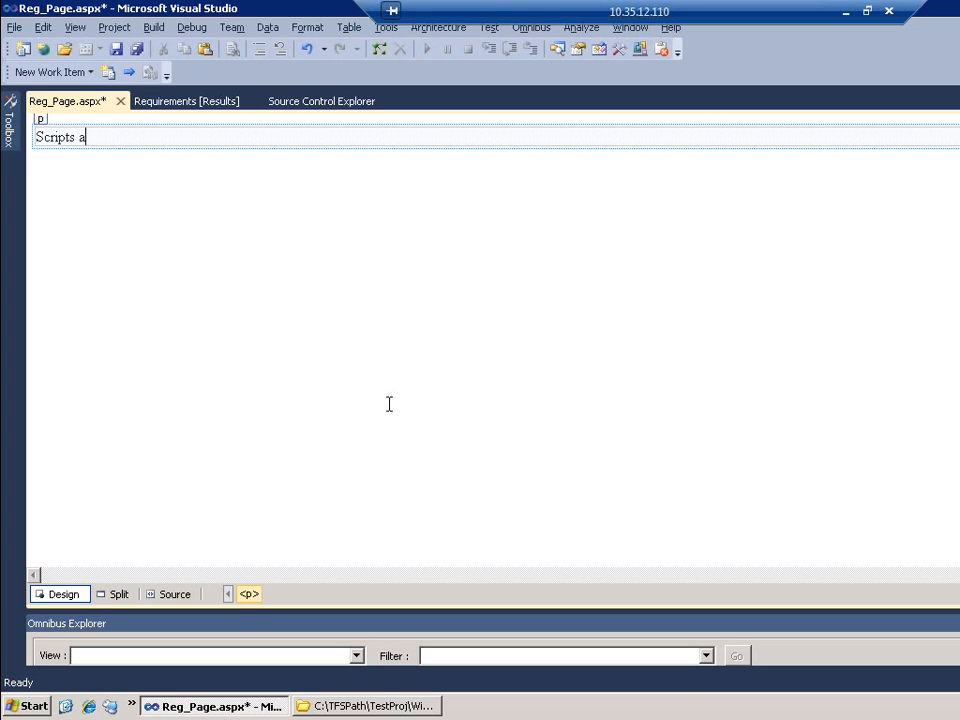
type("dded")
left_click(116, 51)
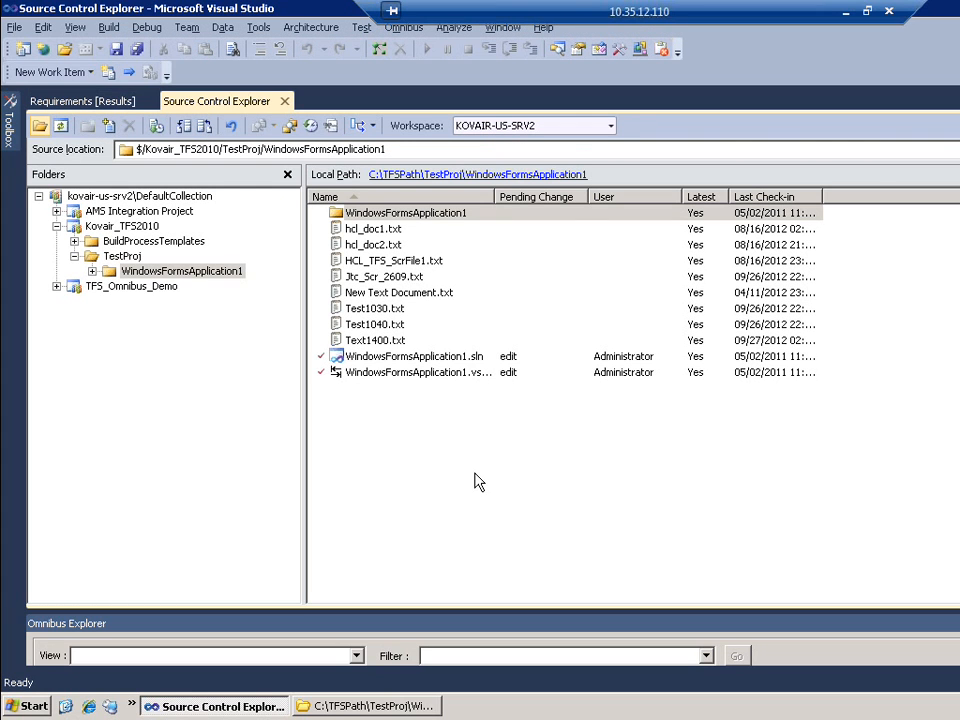
left_click(110, 131)
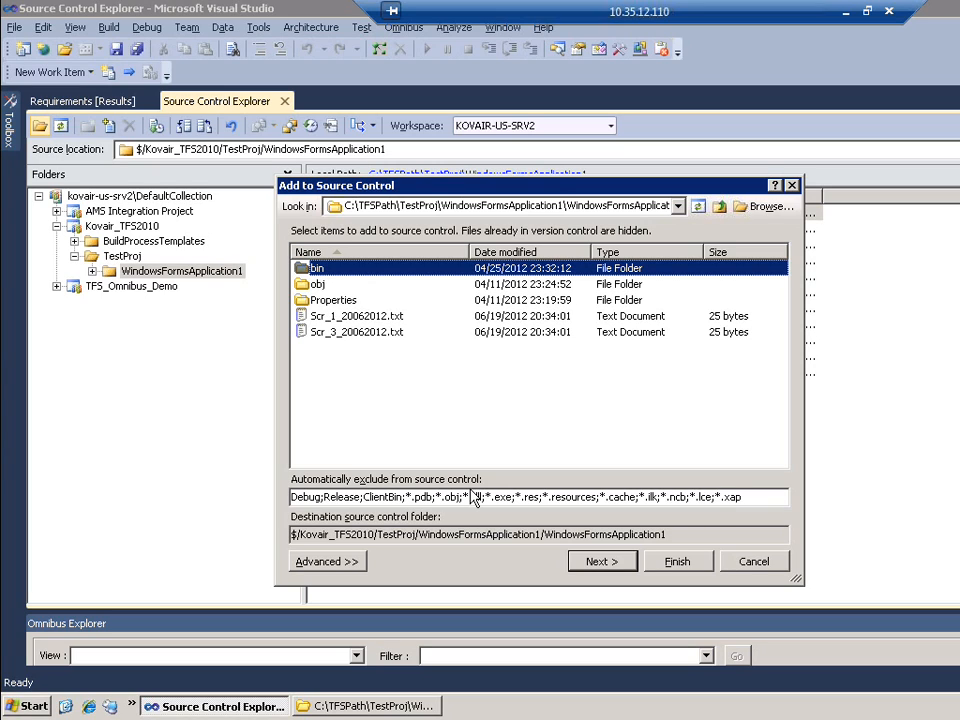
left_click(759, 497)
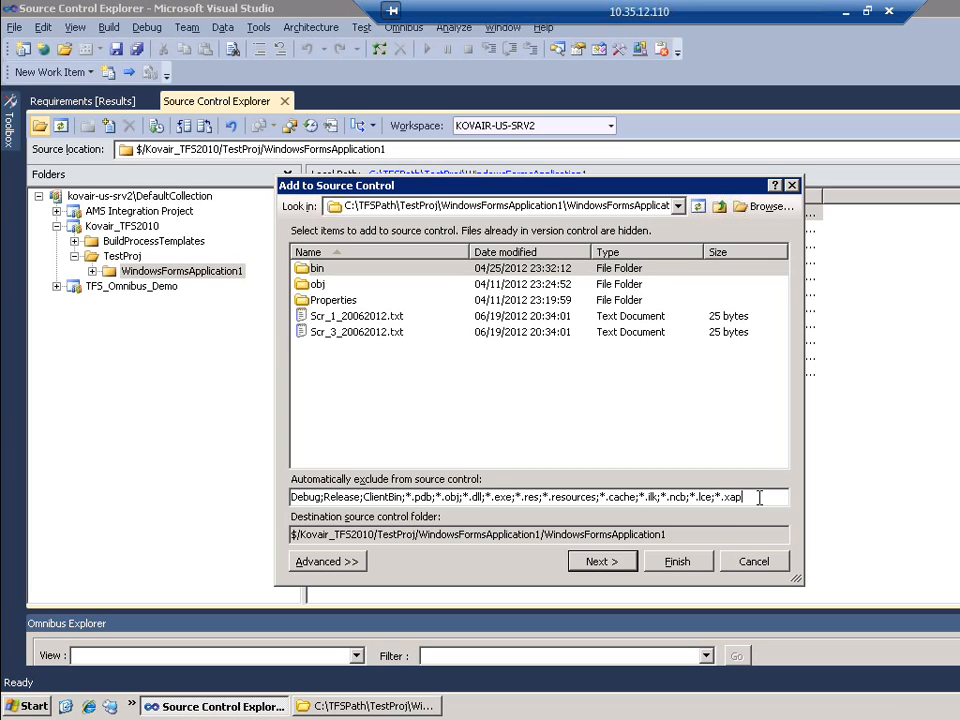
type(";aspx")
key("Return")
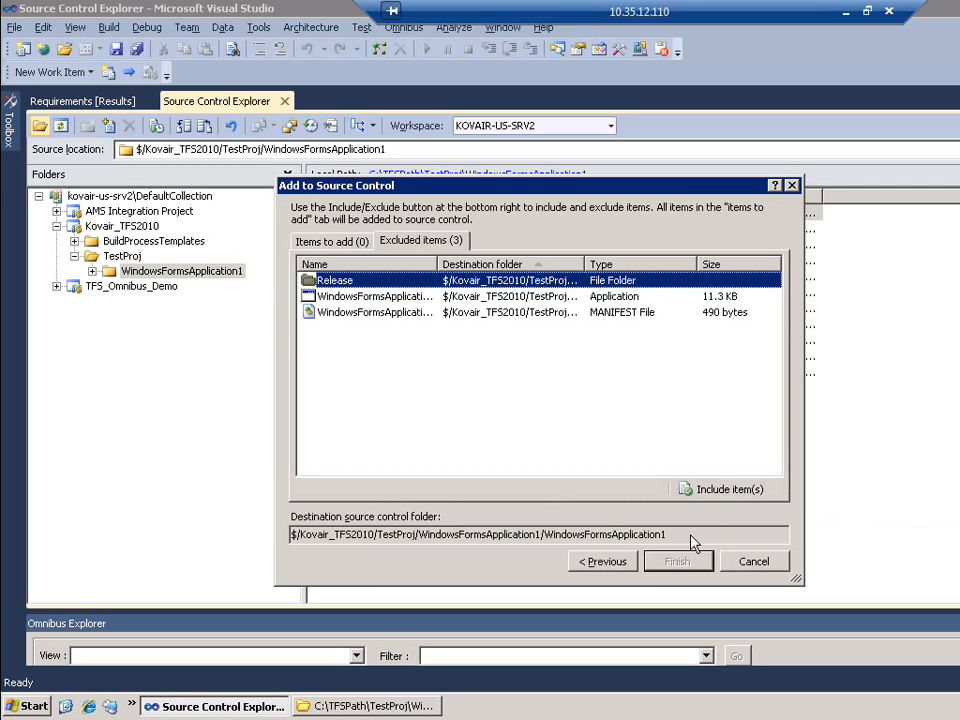
left_click(615, 558)
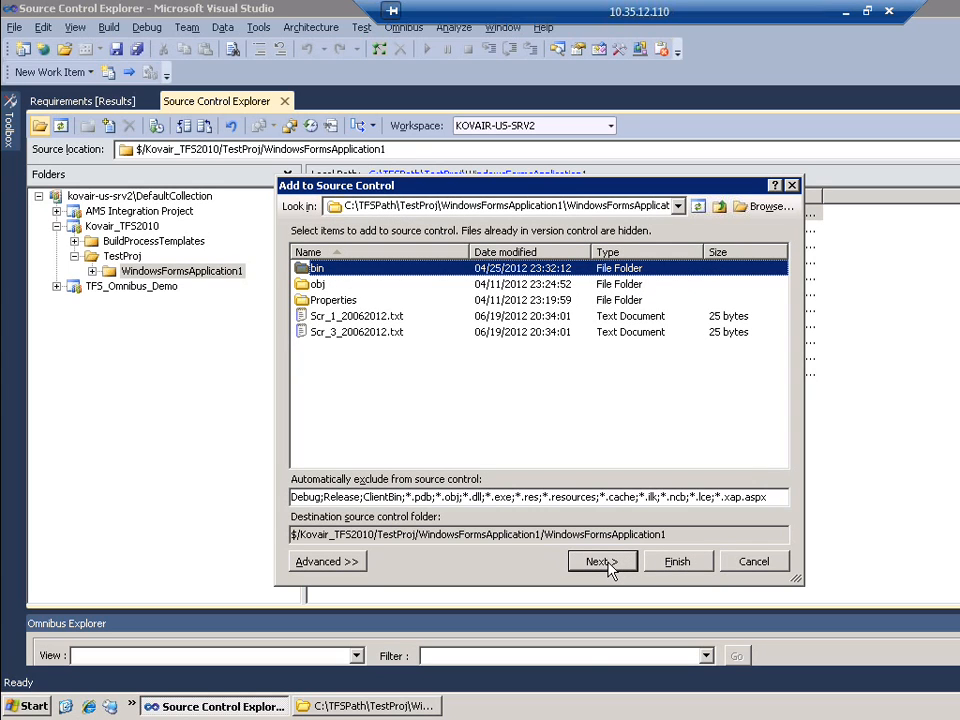
left_click(766, 497)
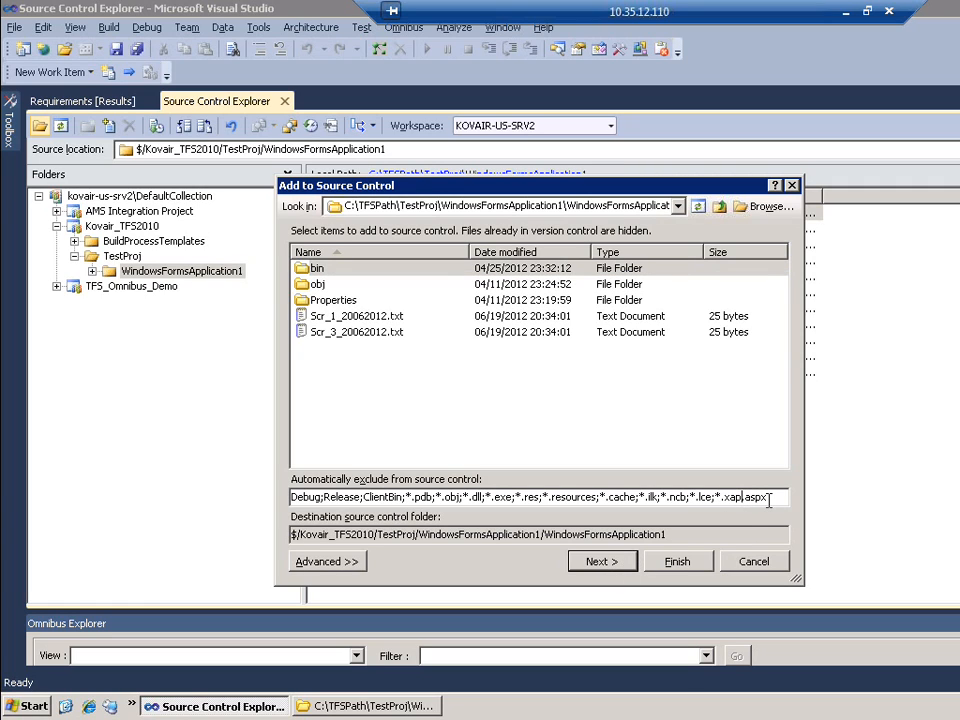
type(";")
key("Return")
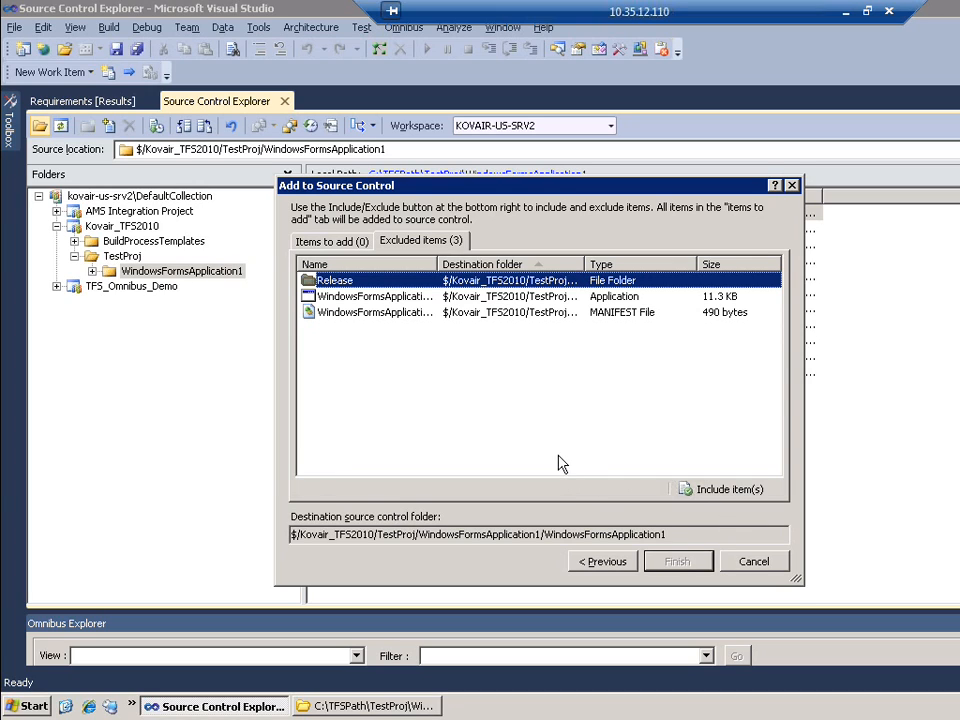
left_click(755, 566)
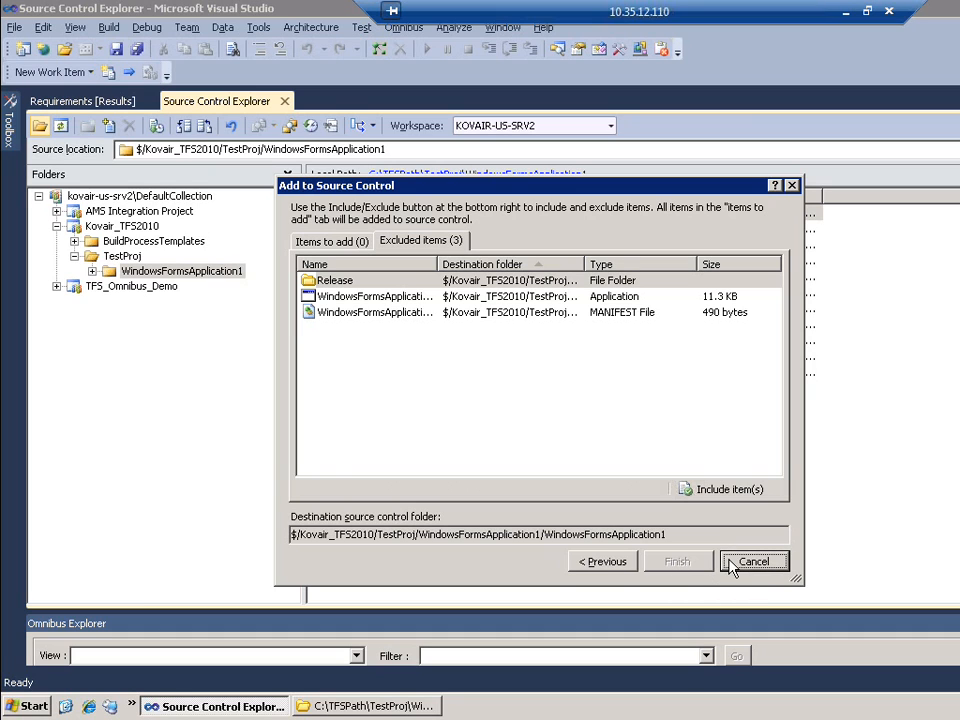
left_click(733, 566)
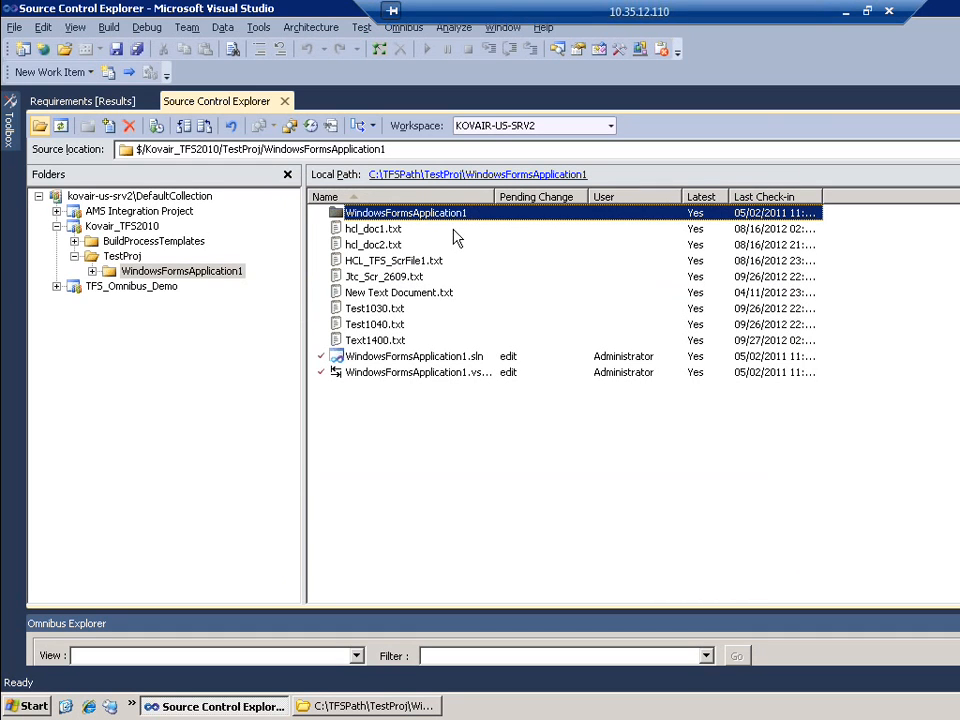
Rename Reg_Page.aspx to Reg_Page.txt in Windows Explorer, accepting the extension change
left_click(484, 178)
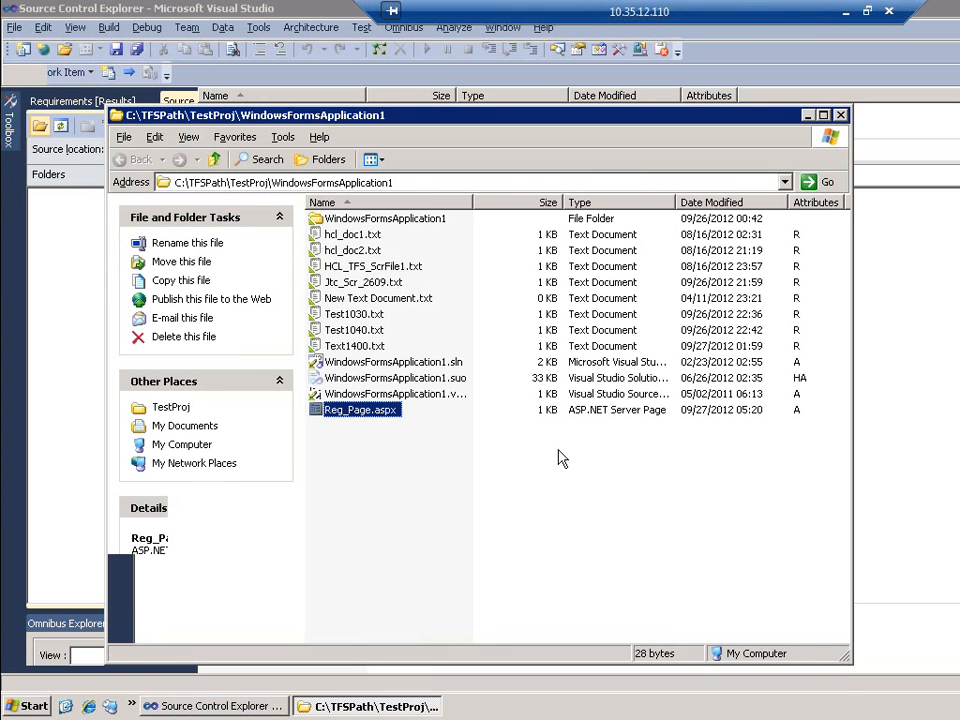
key("F2")
left_click(409, 412)
key("BackSpace")
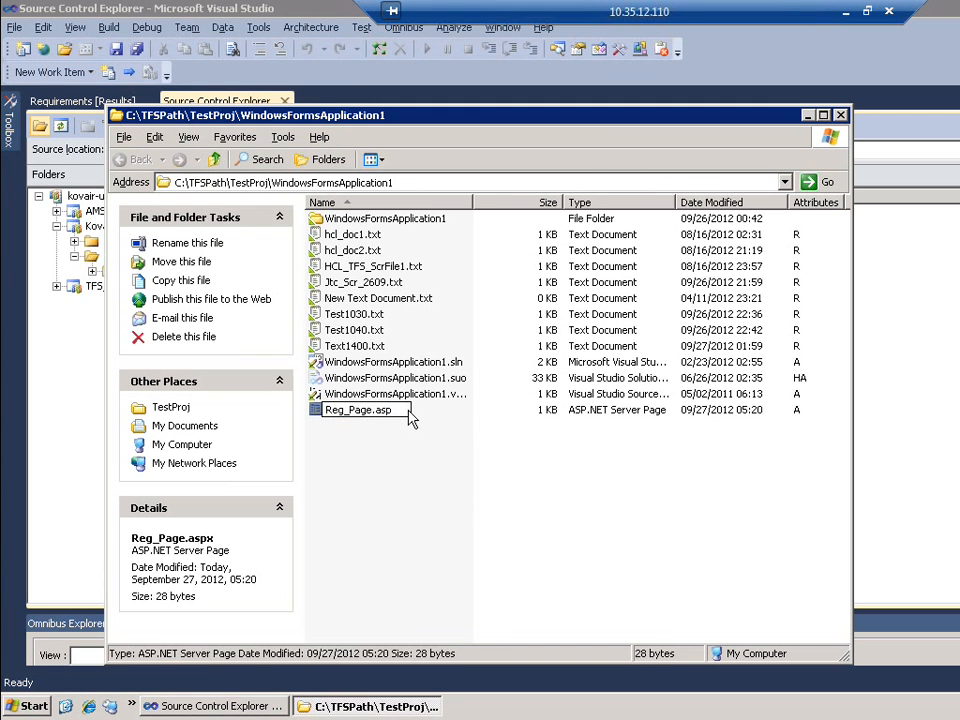
key("BackSpace")
key("BackSpace")
key("BackSpace")
type("txt")
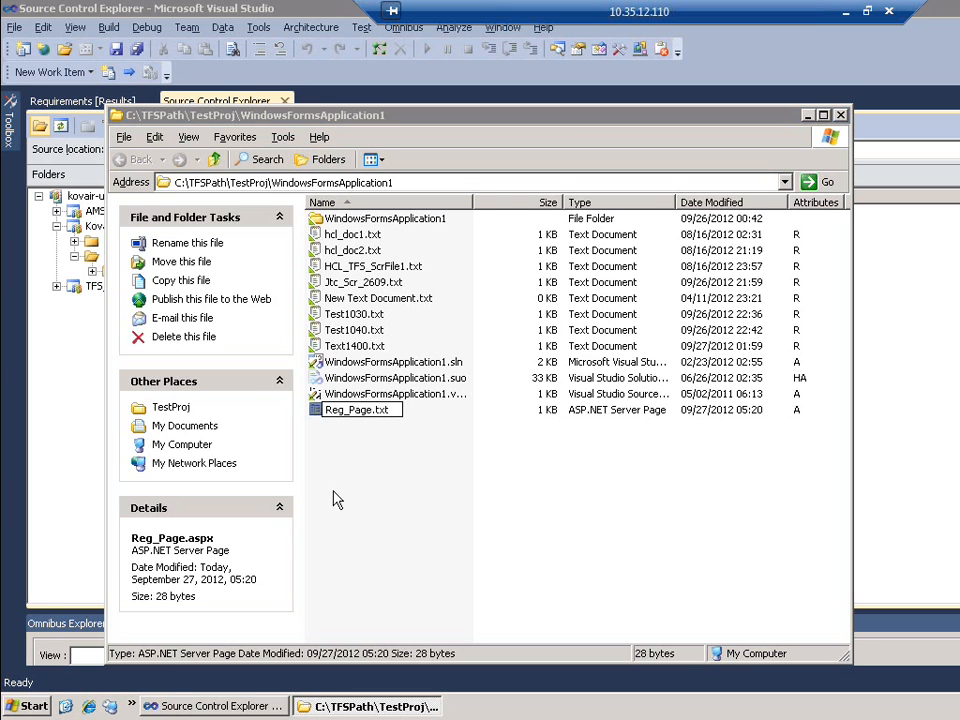
key("Return")
key("Return")
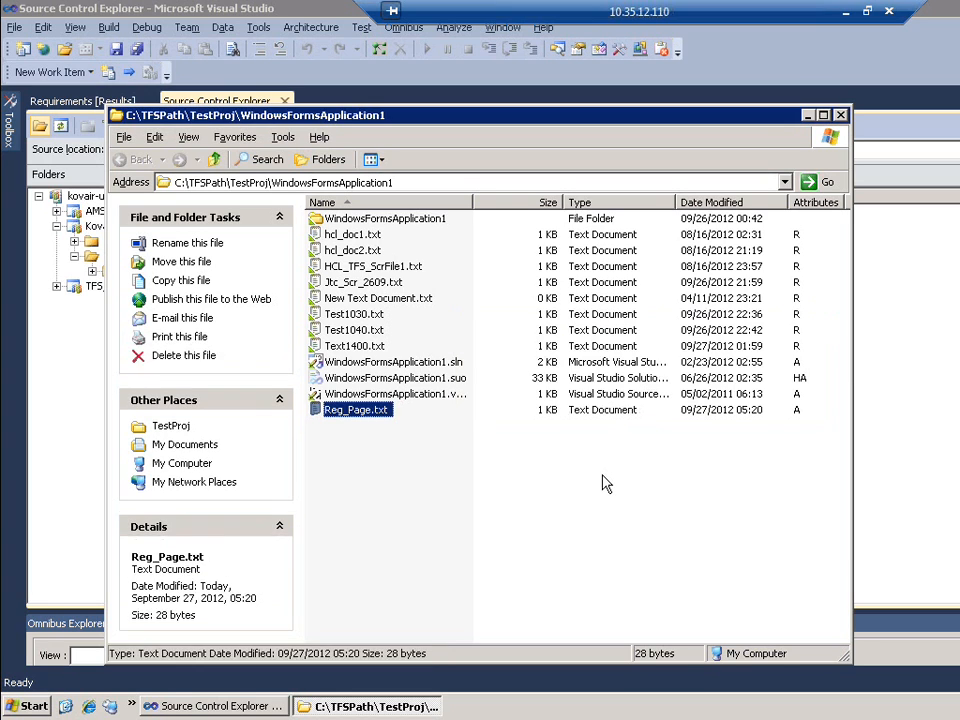
left_click(910, 420)
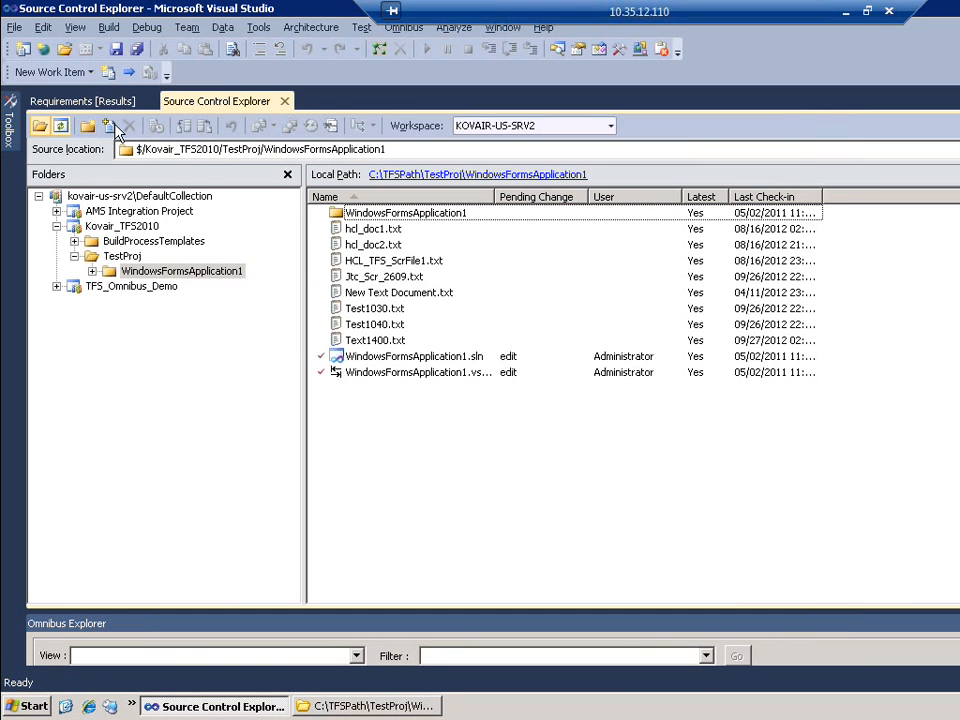
Add Reg_Page.txt as a pending add in Source Control Explorer and select it in the list
left_click(113, 126)
left_click(354, 286)
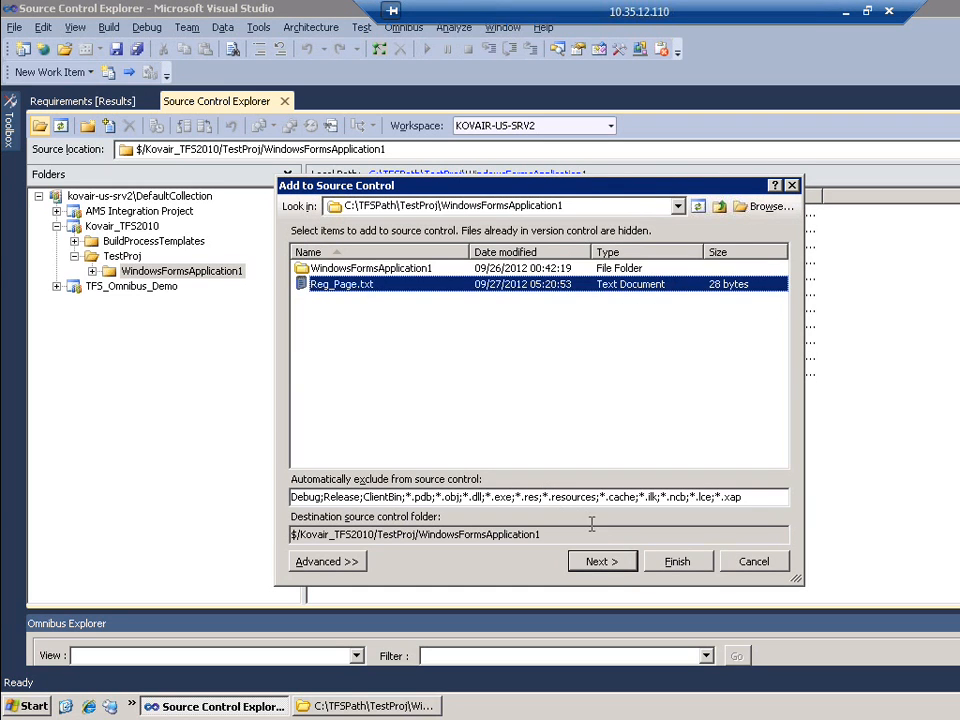
left_click(605, 561)
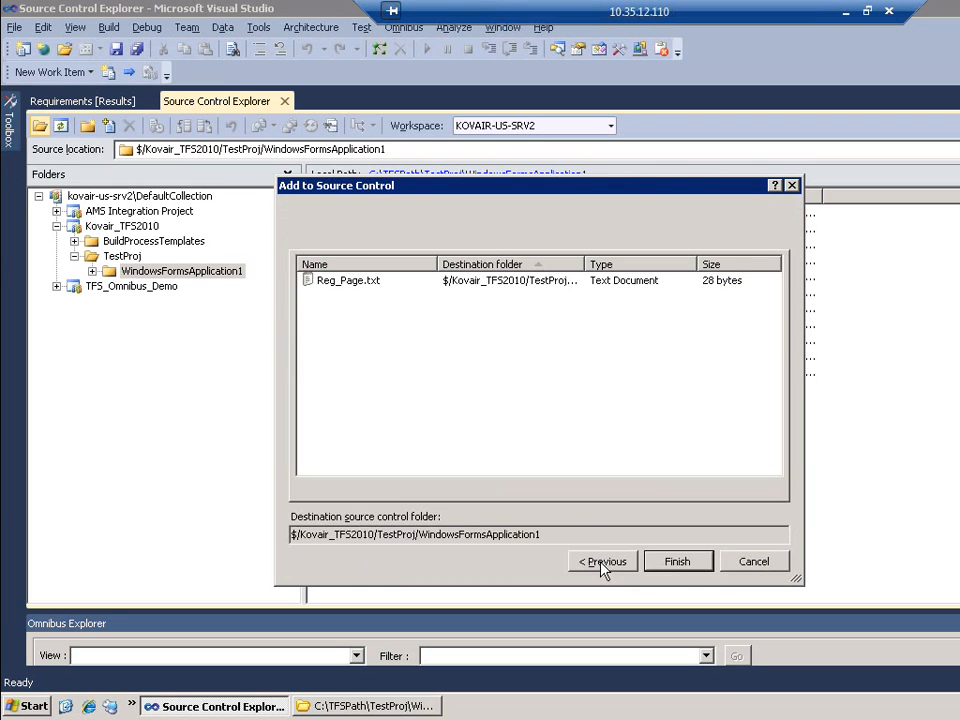
left_click(677, 562)
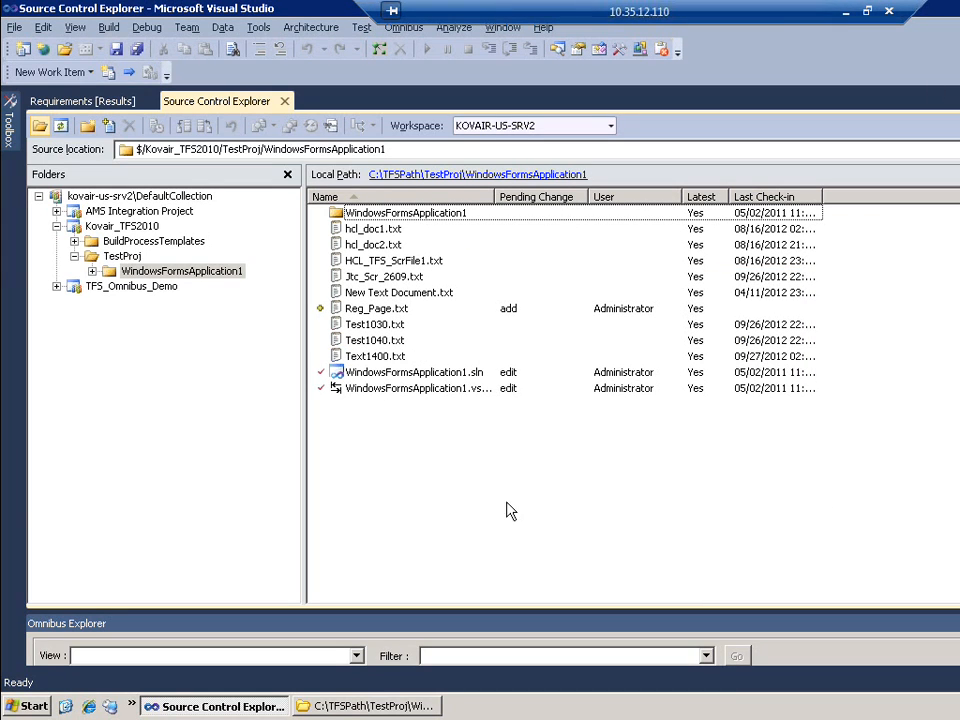
left_click(368, 314)
Check in Reg_Page.txt with requirement 6057 linked as Associate, creating changeset 141
right_click(368, 314)
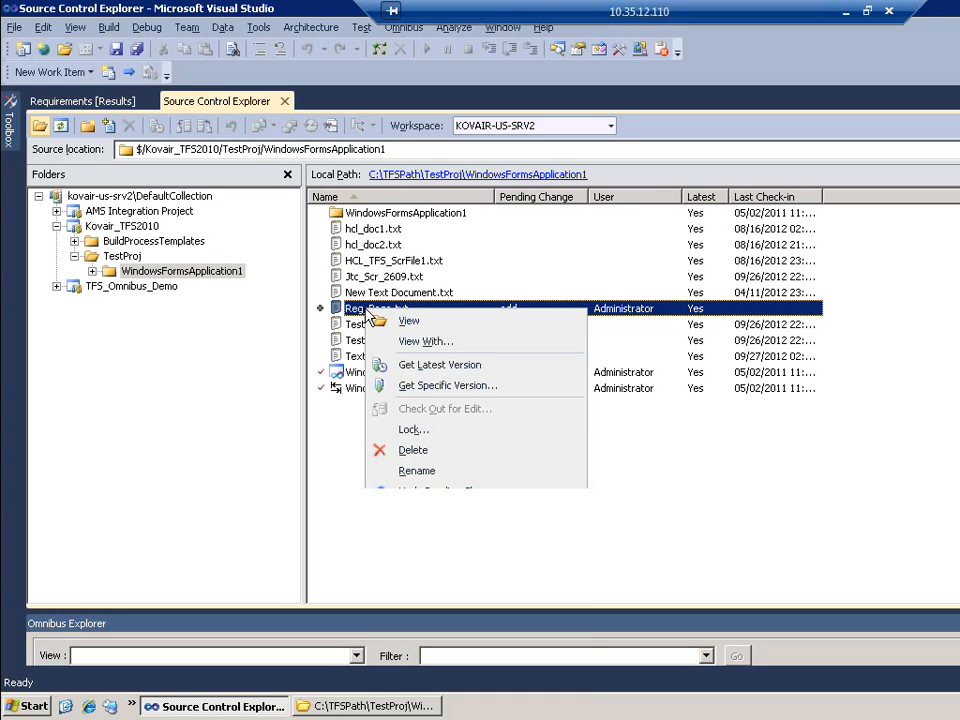
left_click(438, 516)
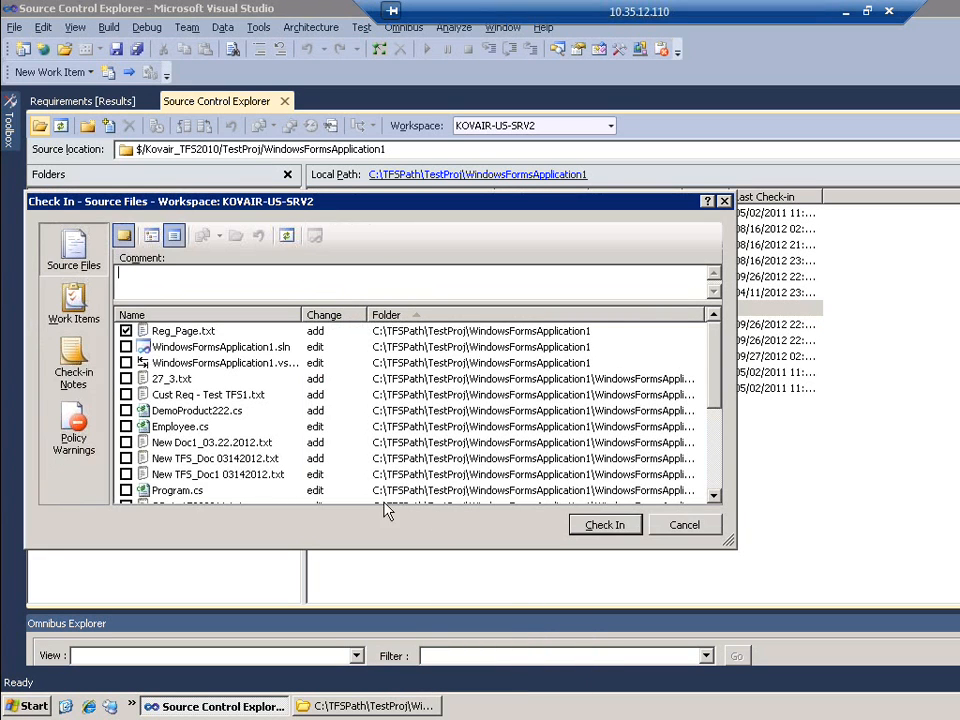
left_click(77, 296)
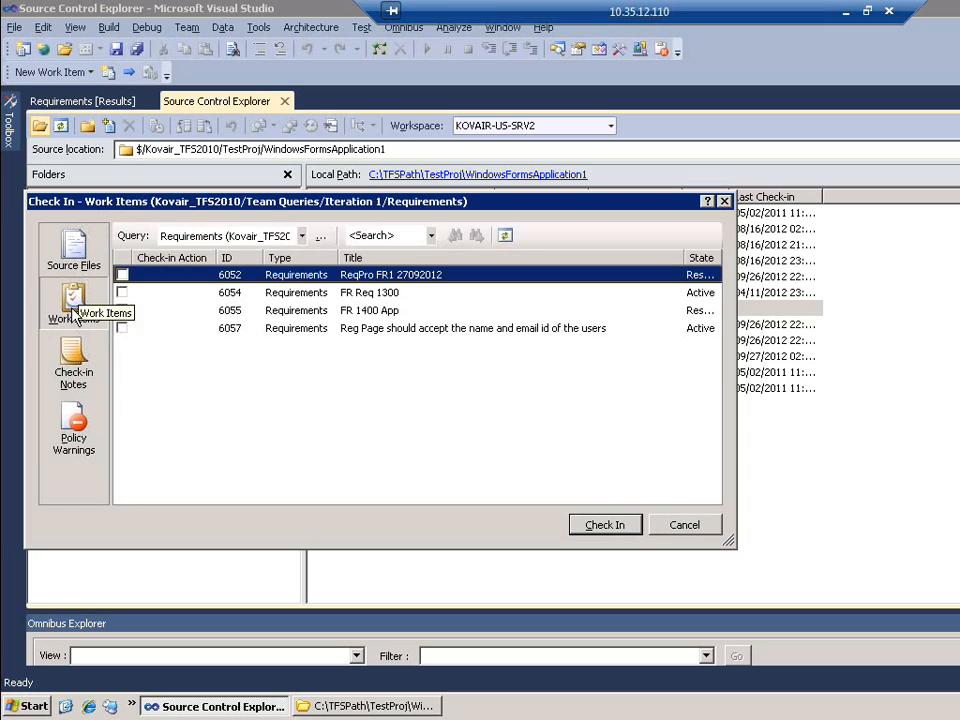
left_click(410, 330)
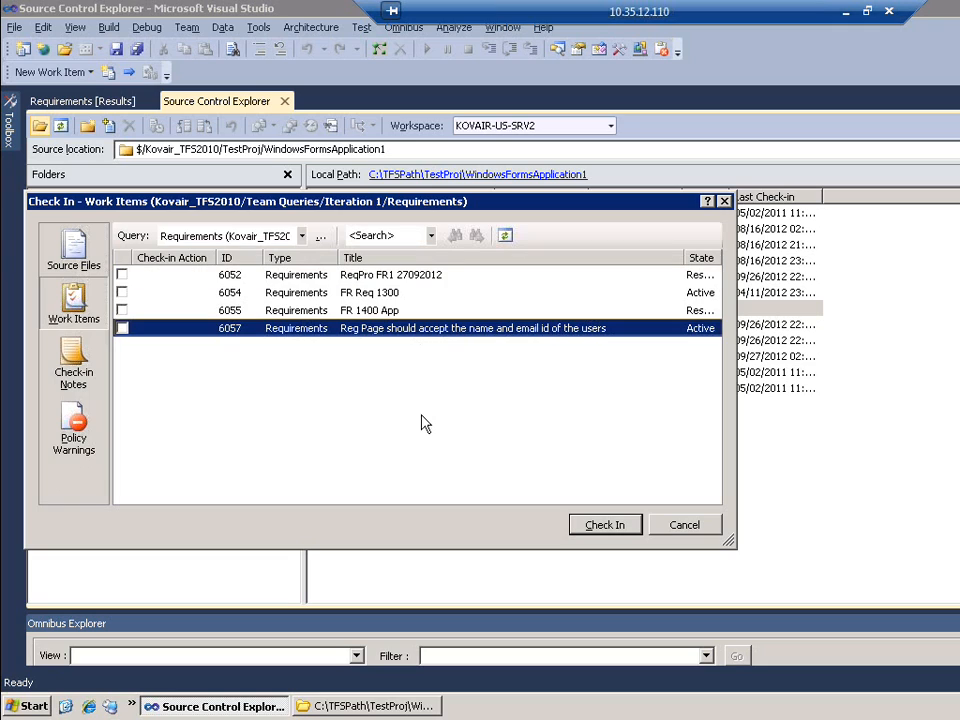
left_click(121, 329)
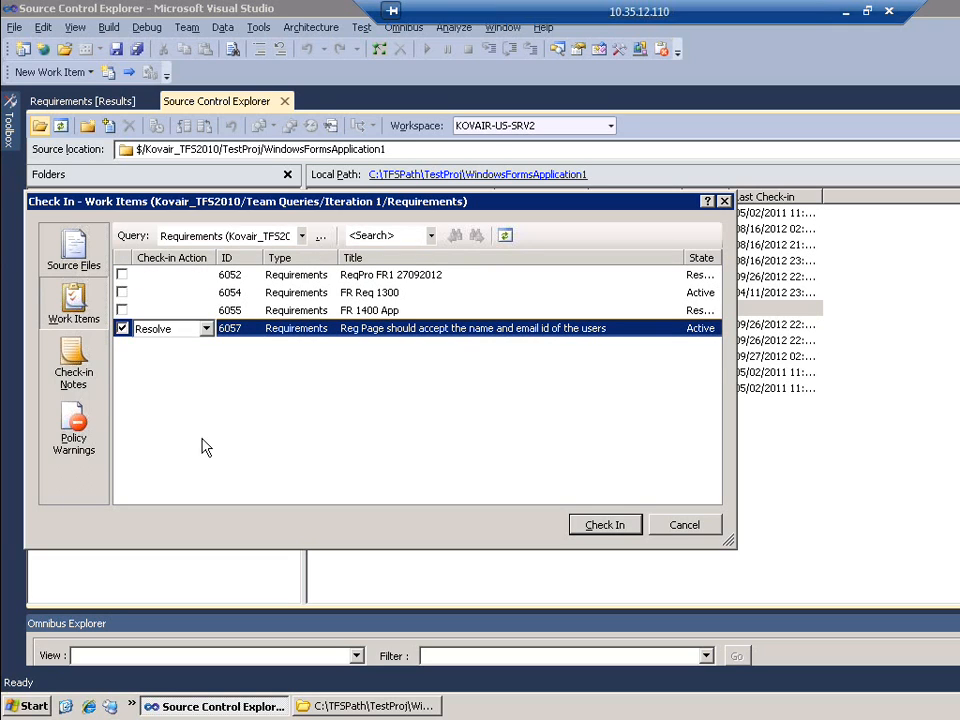
left_click(206, 330)
key("Up")
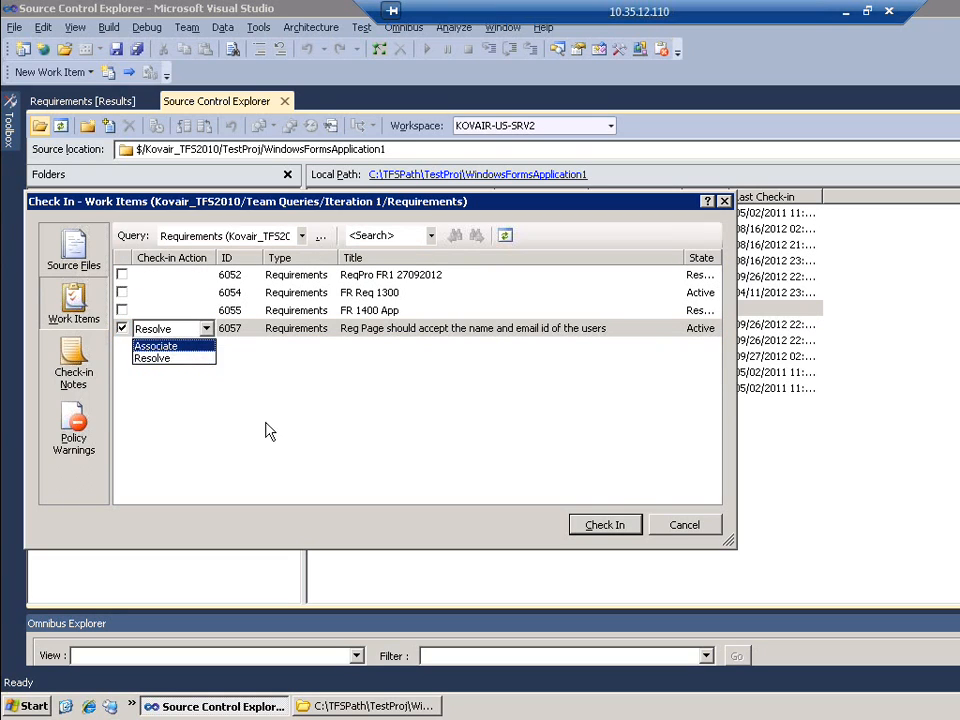
key("Return")
left_click(605, 526)
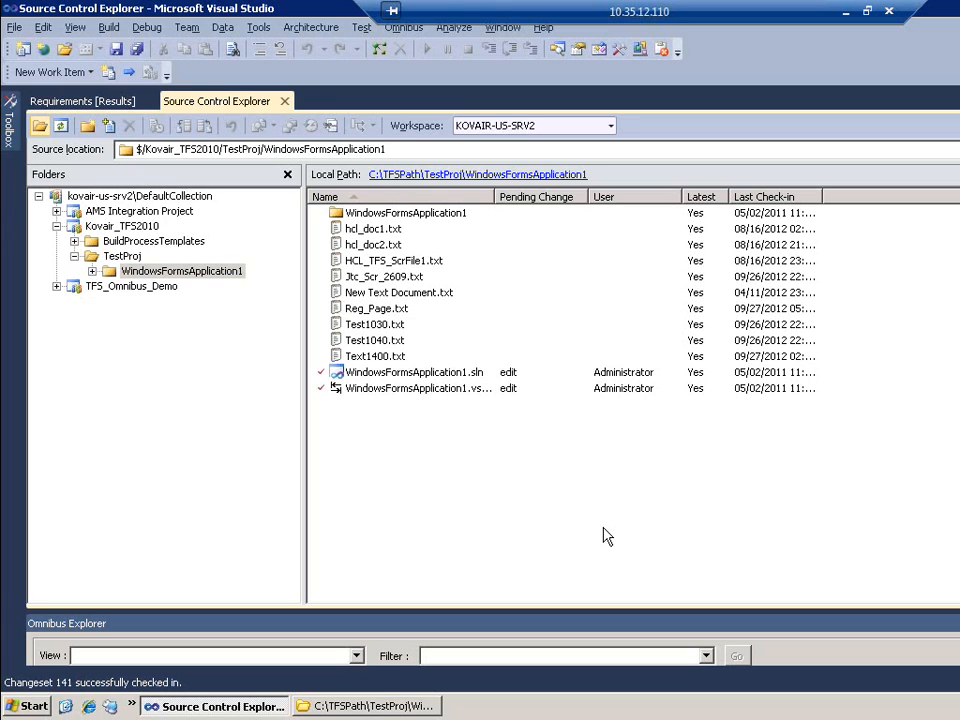
Refresh the Kovair Requirements Grouped by Code Coverage gadget until Reg Page shows as Covered
left_click(845, 11)
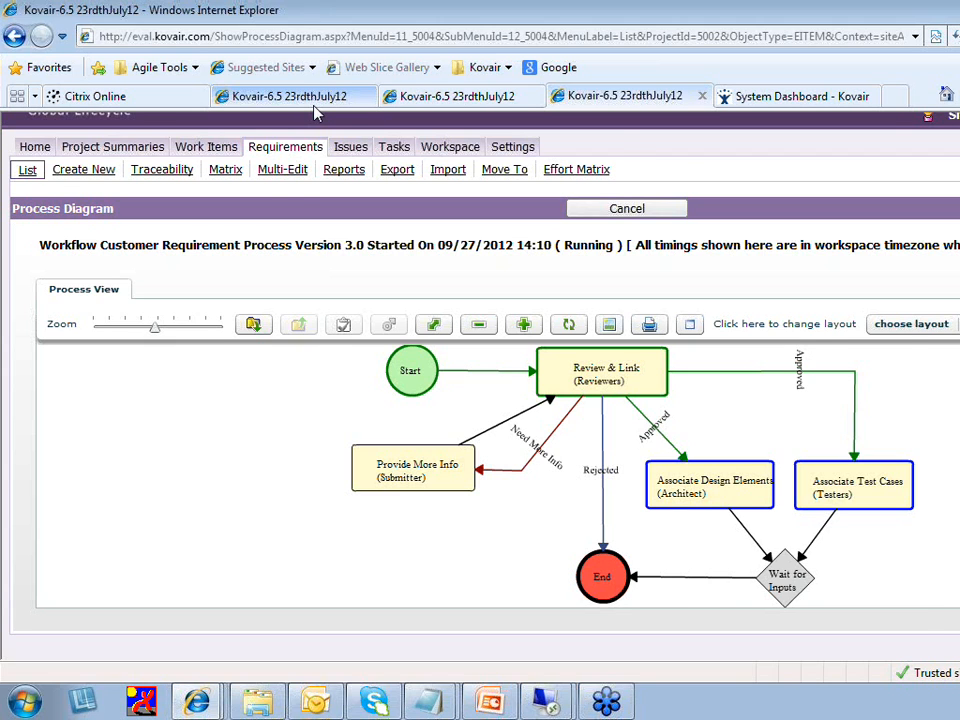
left_click(313, 103)
scroll(390, 380, "down", 10)
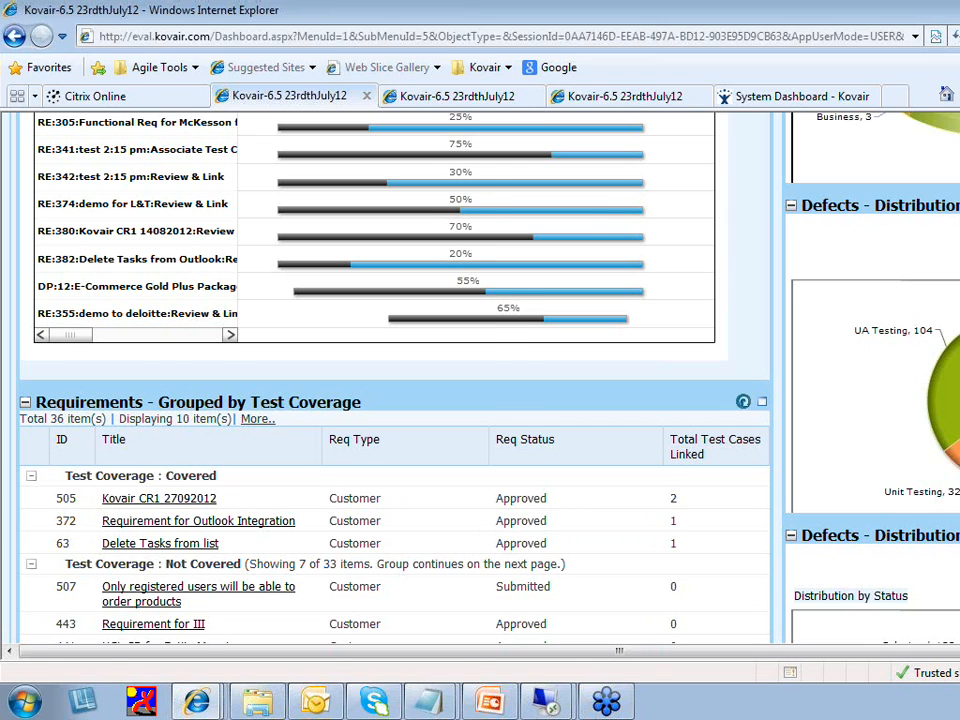
scroll(743, 464, "down", 3)
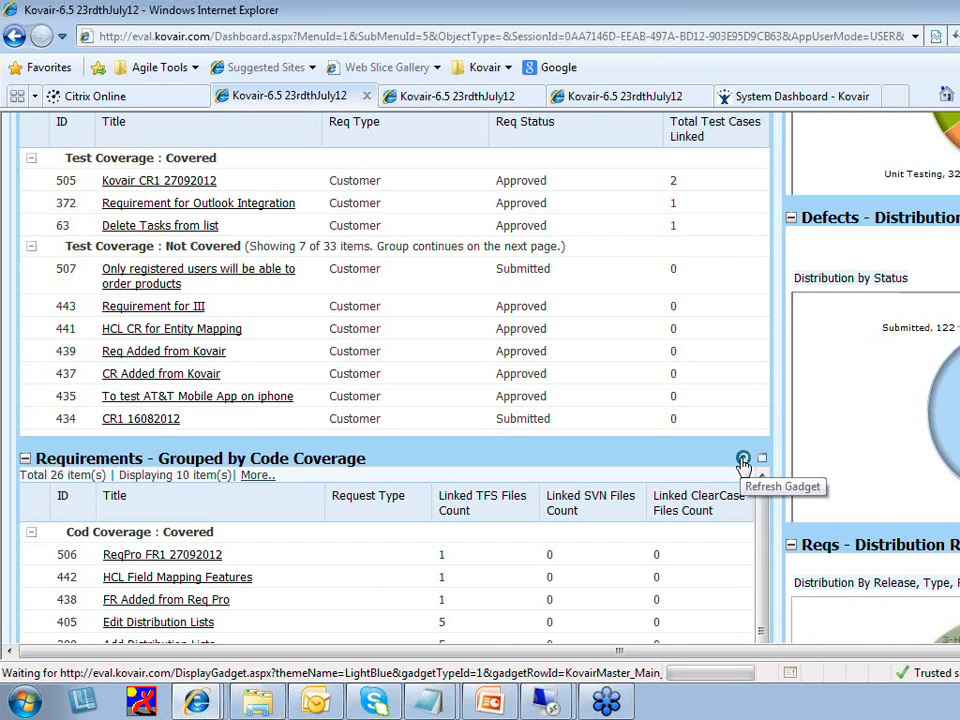
left_click(743, 460)
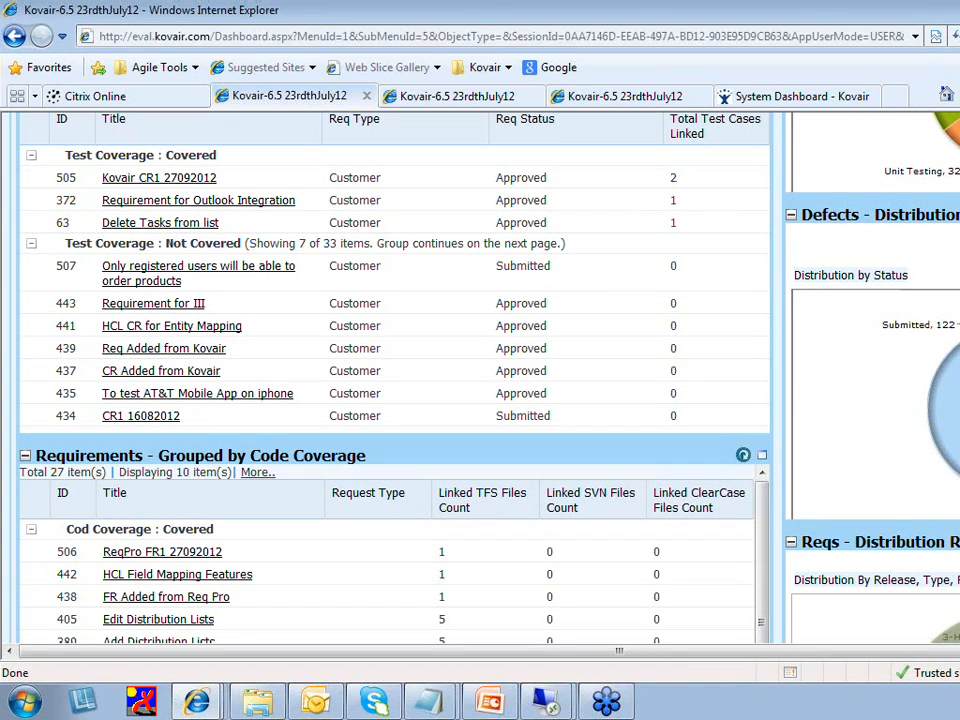
scroll(274, 601, "down", 2)
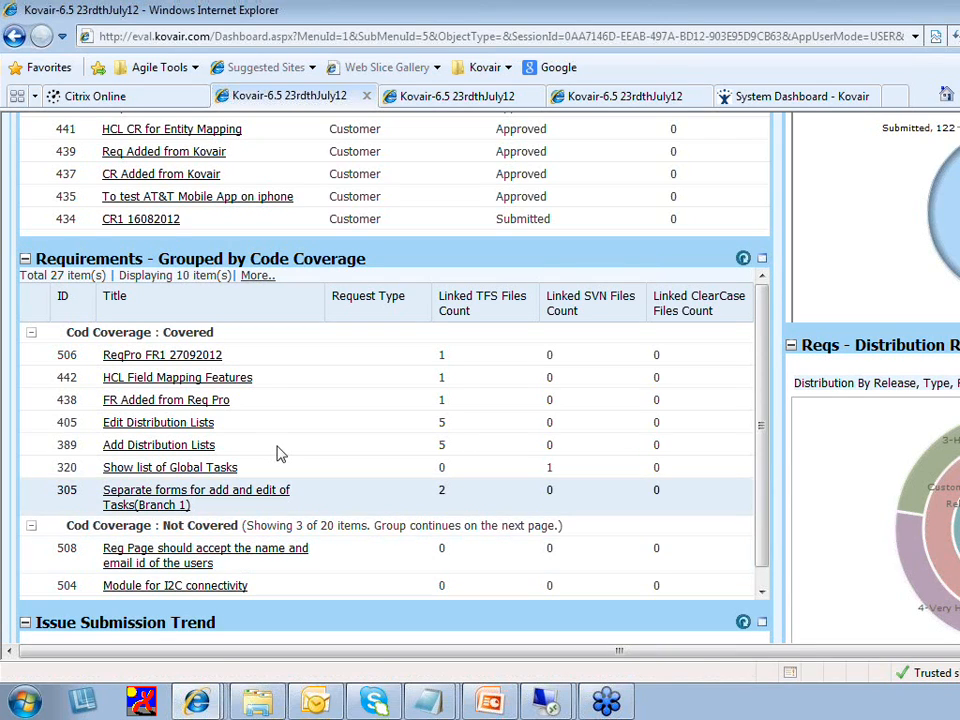
left_click(743, 258)
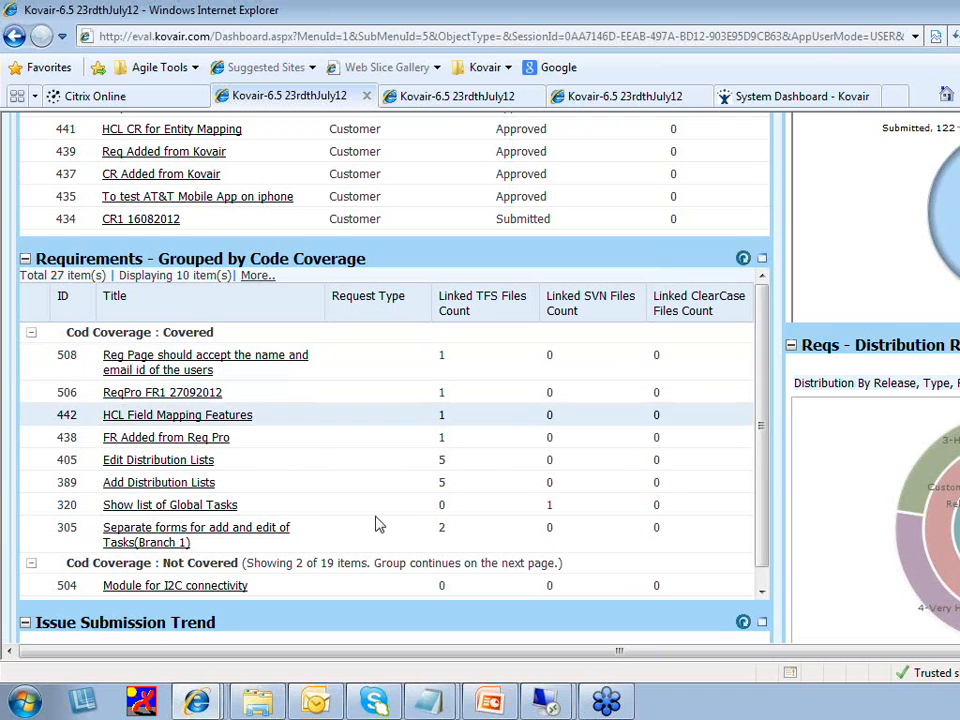
left_click(25, 705)
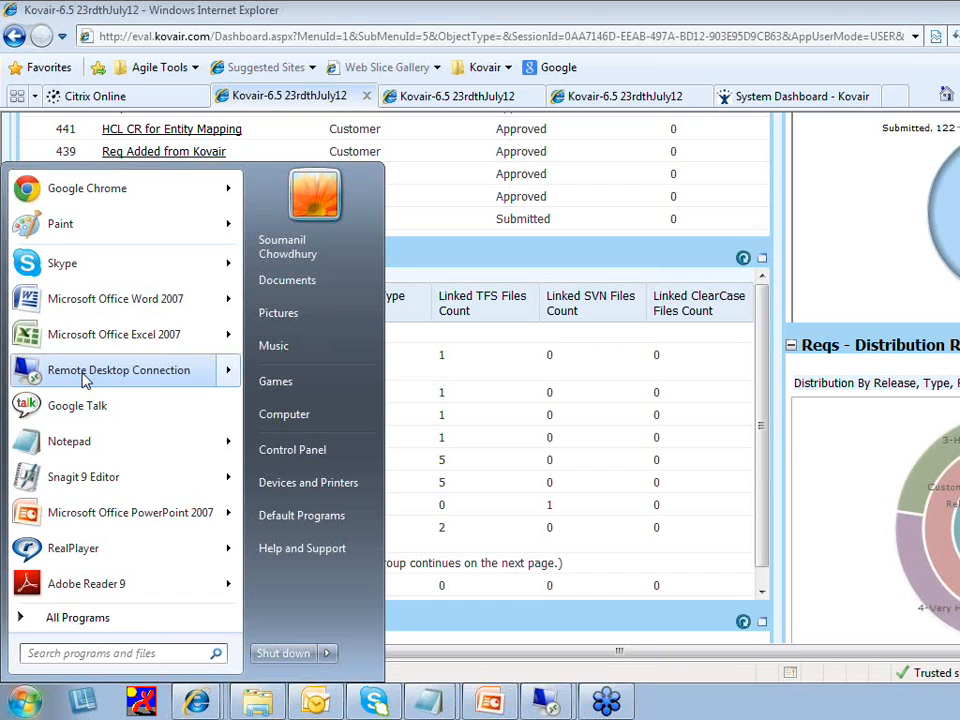
Connect by Remote Desktop to 10.35.12.108, sign in with the password, and launch Internet Explorer
left_click(118, 370)
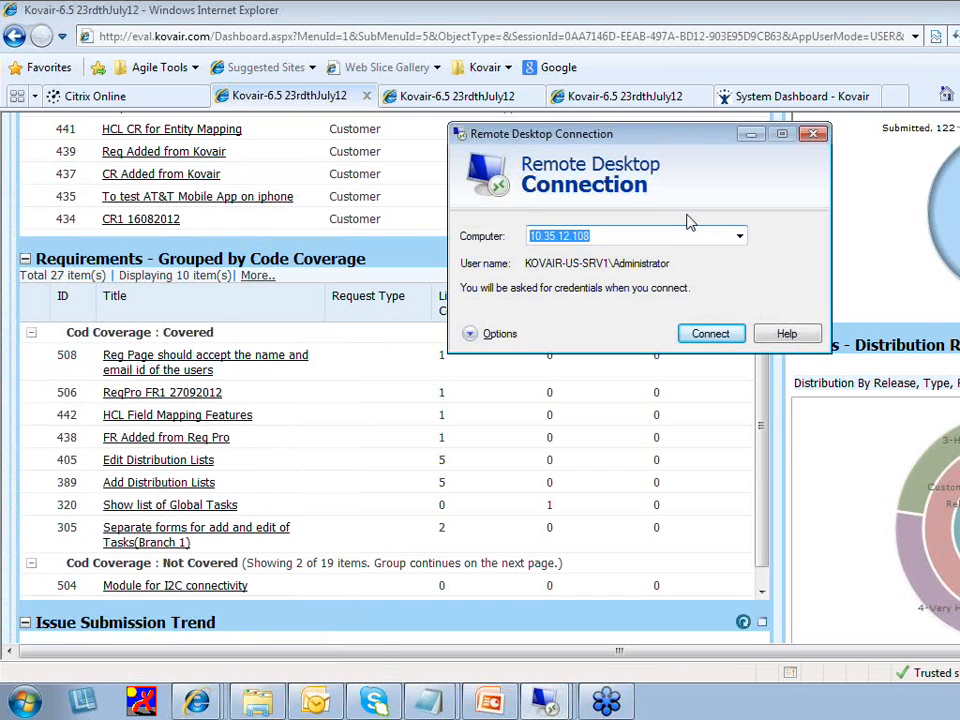
left_click(710, 333)
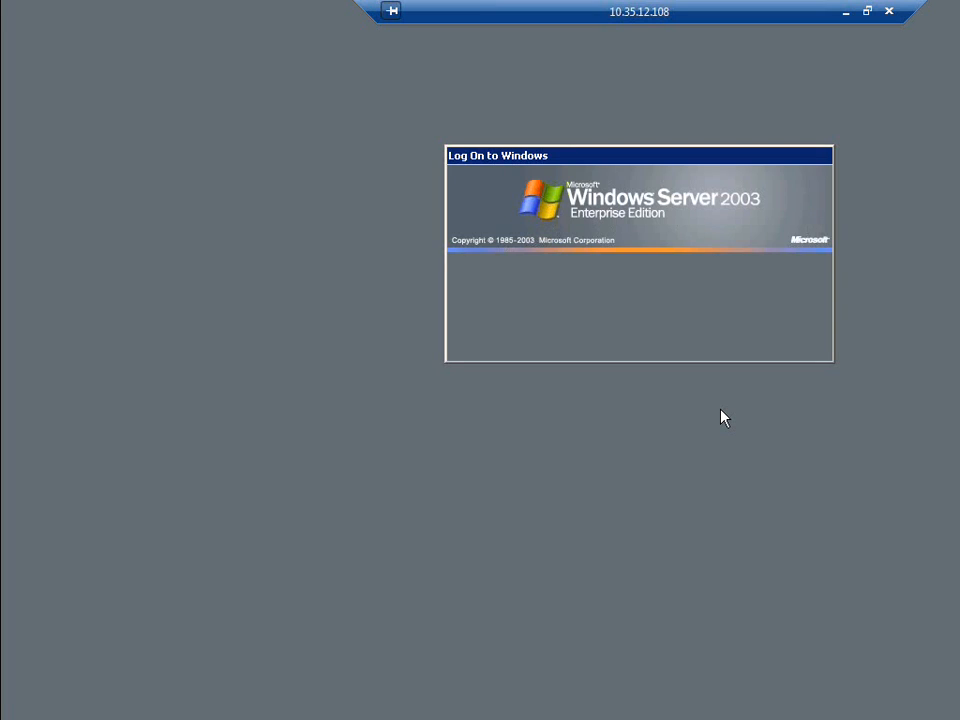
type("********")
key("Return")
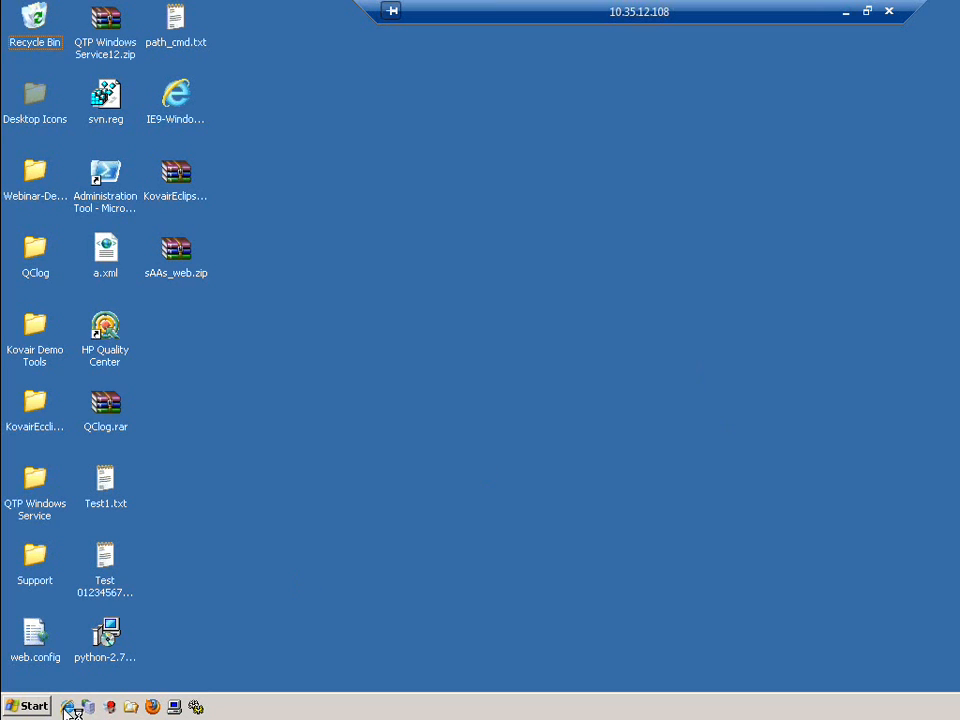
left_click(112, 690)
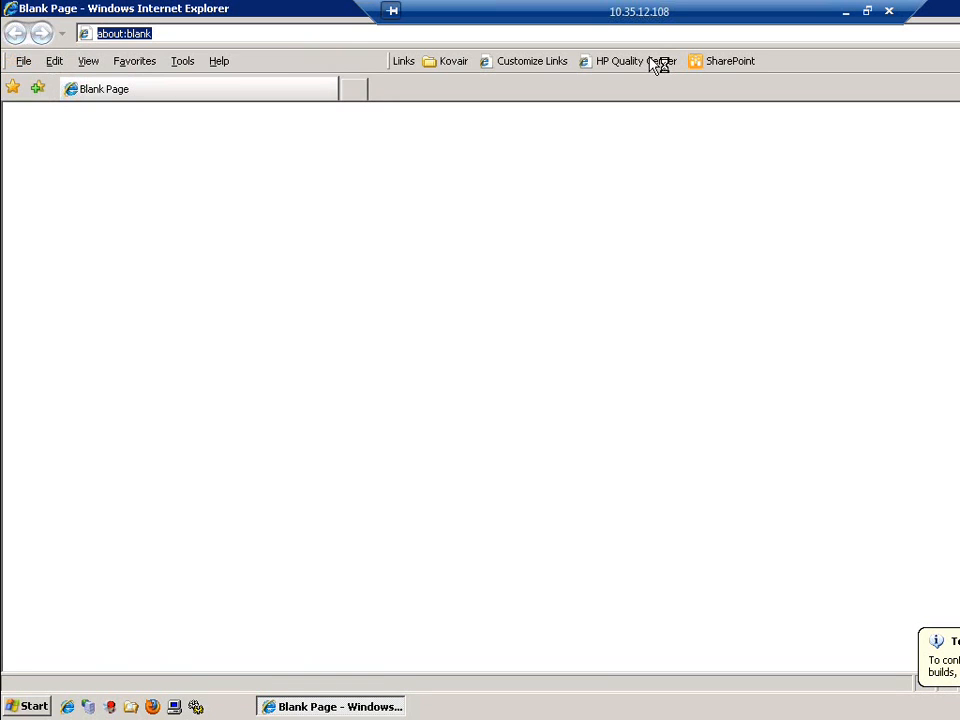
Open the HP Quality Center site, authenticate with the password, and log in to QC_HLD / HLD_Eval
left_click(653, 62)
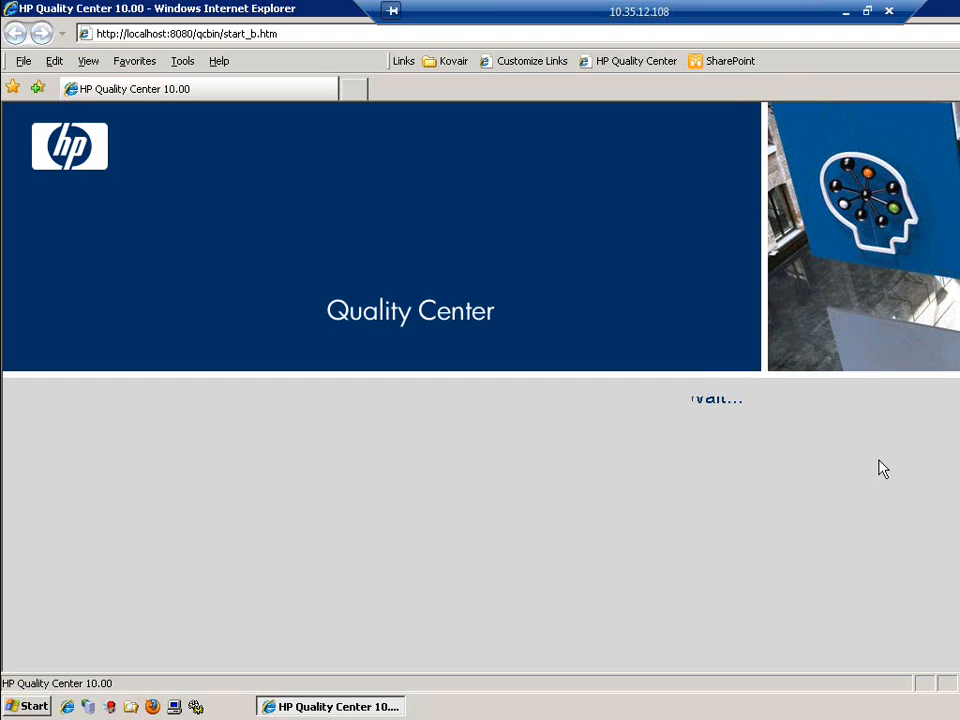
left_click(791, 437)
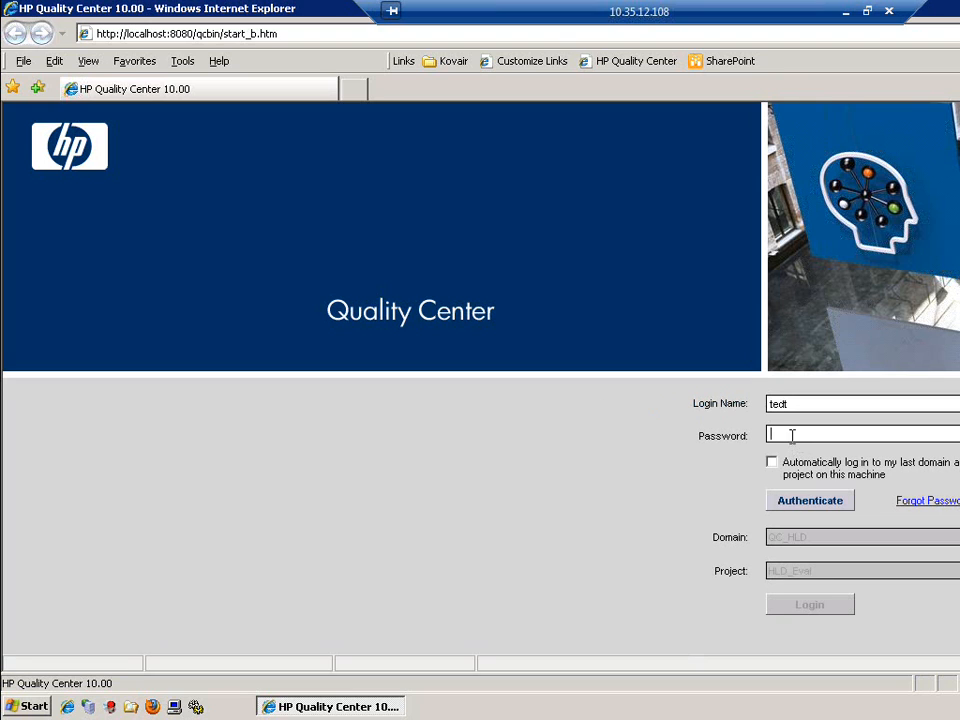
type("****")
key("Return")
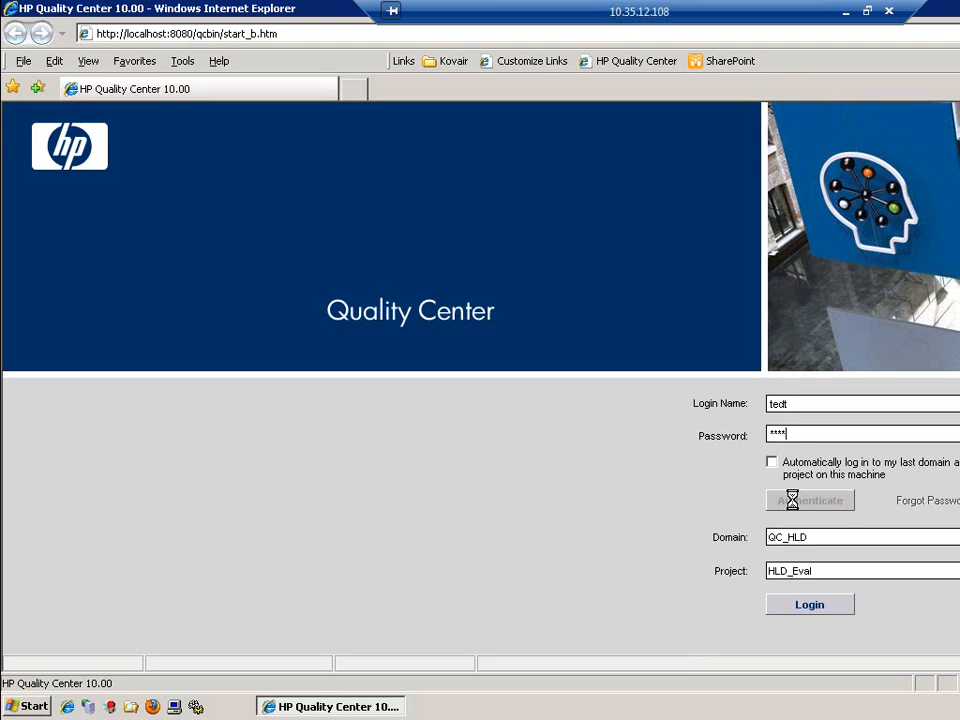
left_click(814, 607)
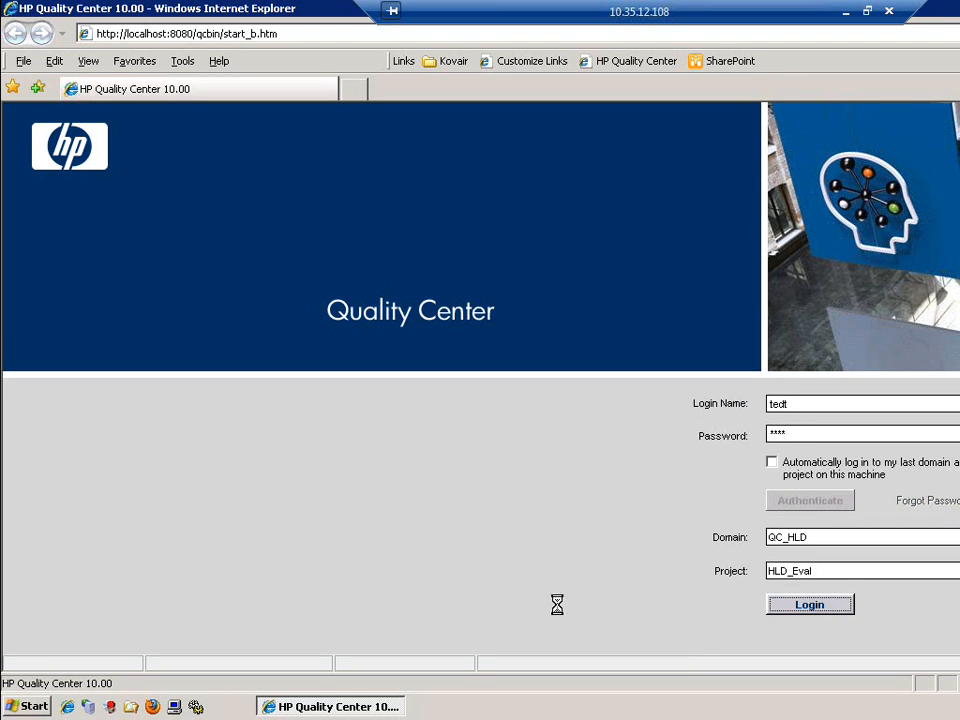
Review the Kovair Test Coverage panel, then re-authenticate and log in to Quality Center's HLD_Eval project
left_click(848, 13)
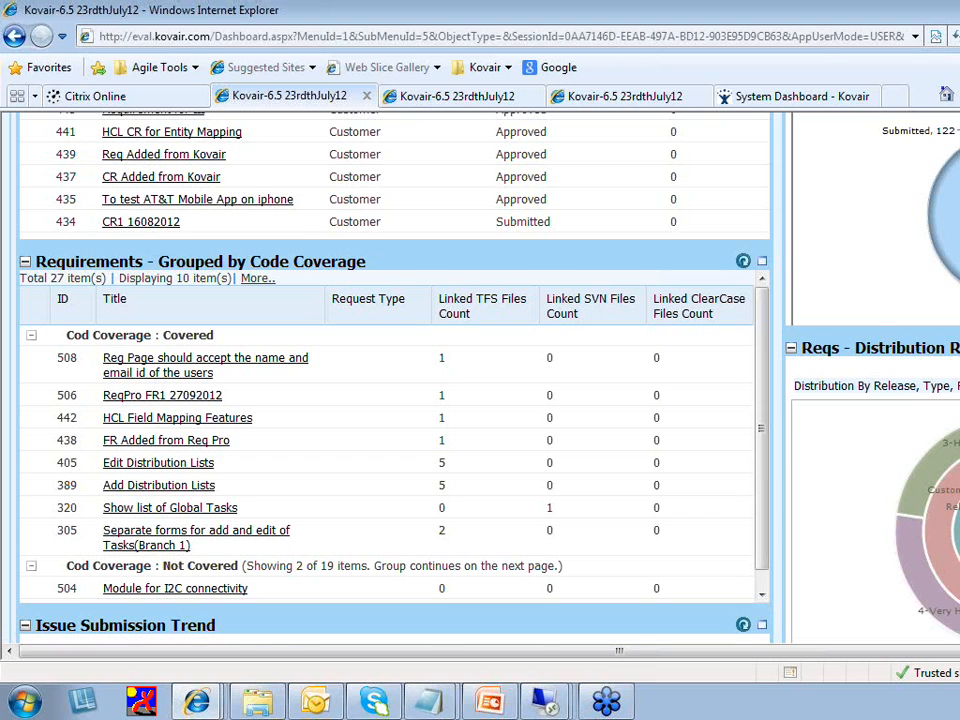
scroll(172, 366, "up", 3)
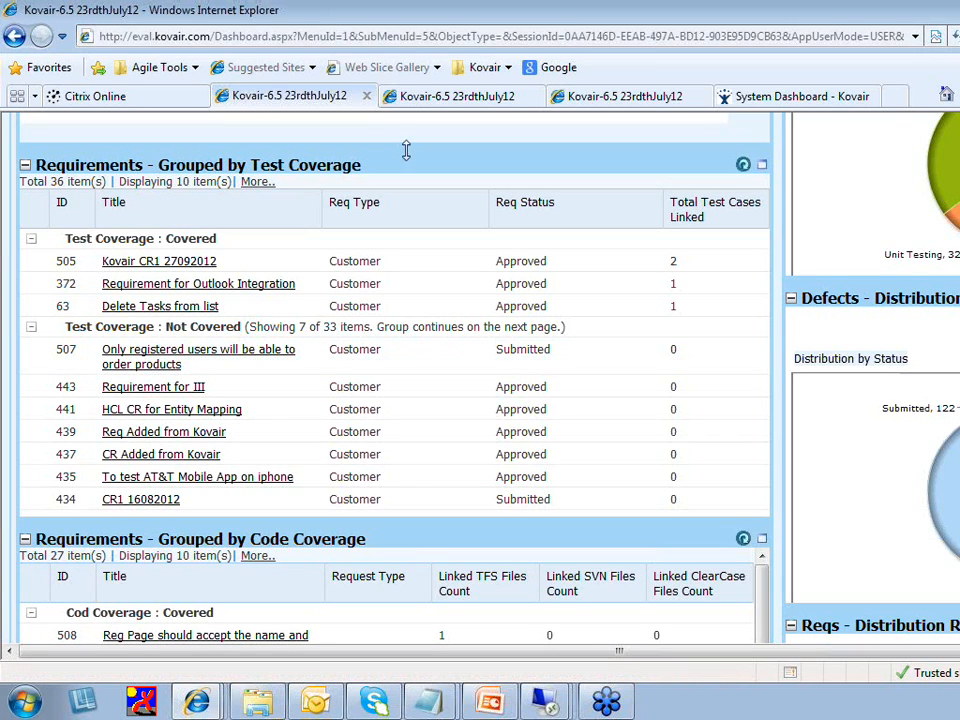
mouse_move(554, 706)
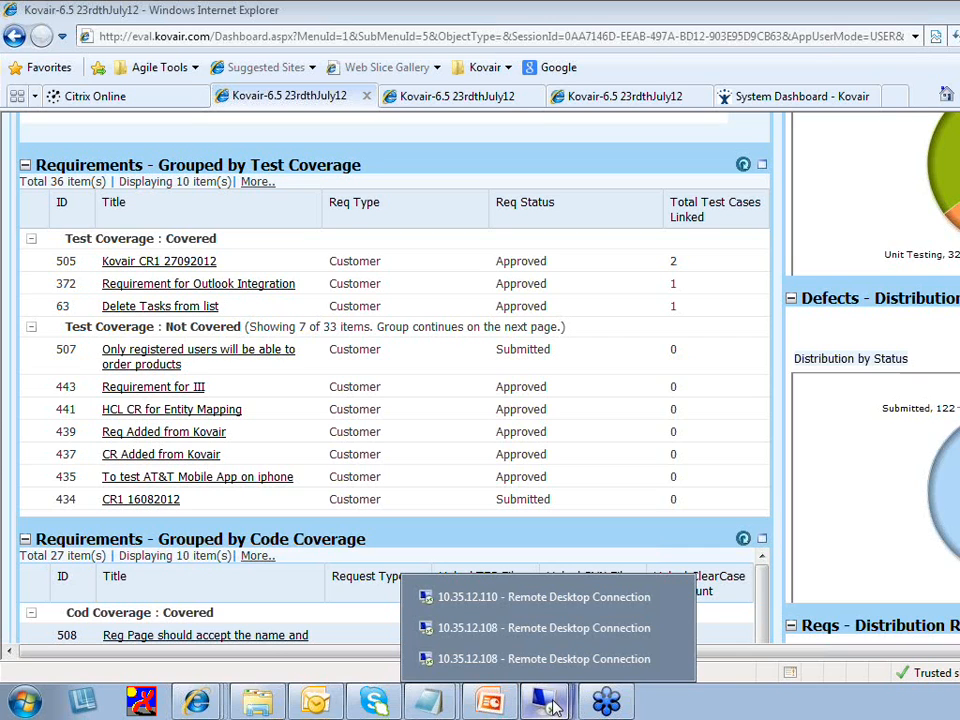
left_click(516, 628)
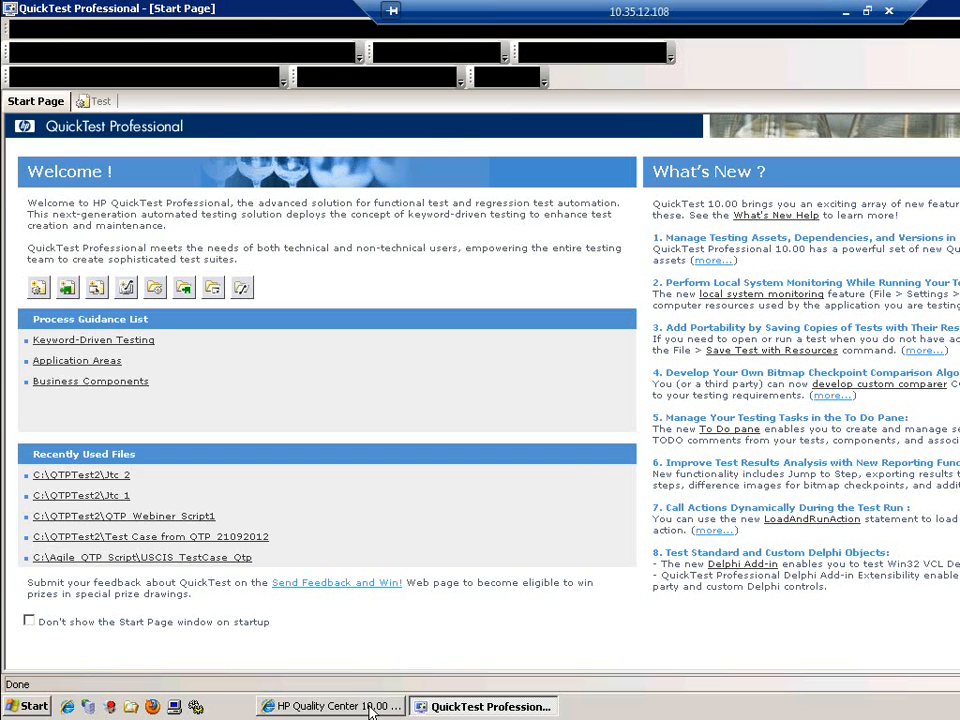
left_click(372, 707)
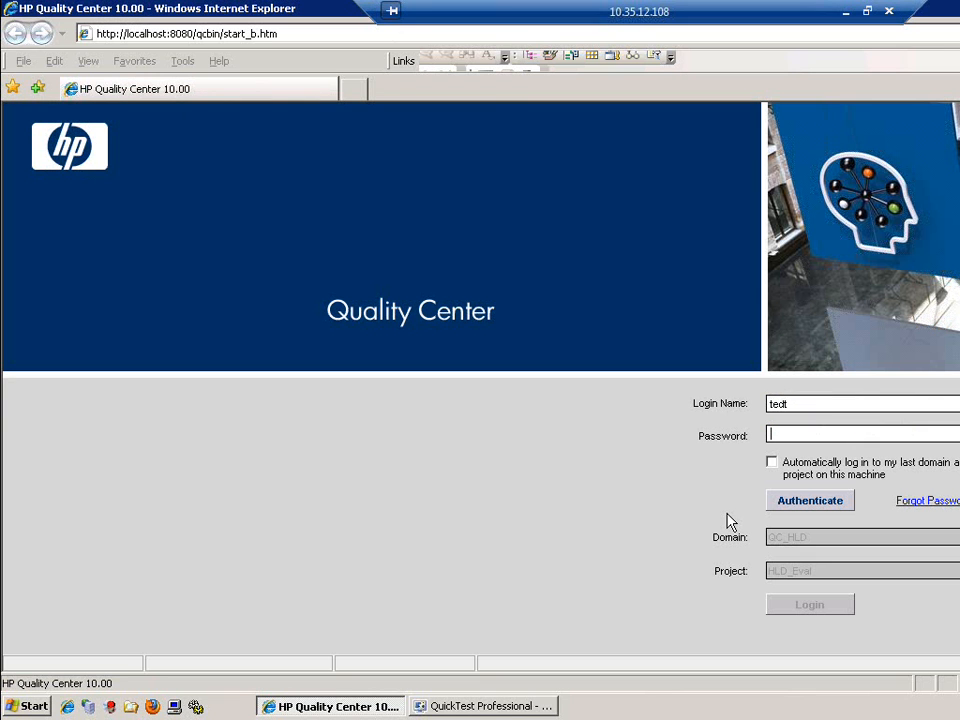
type("****")
key("Return")
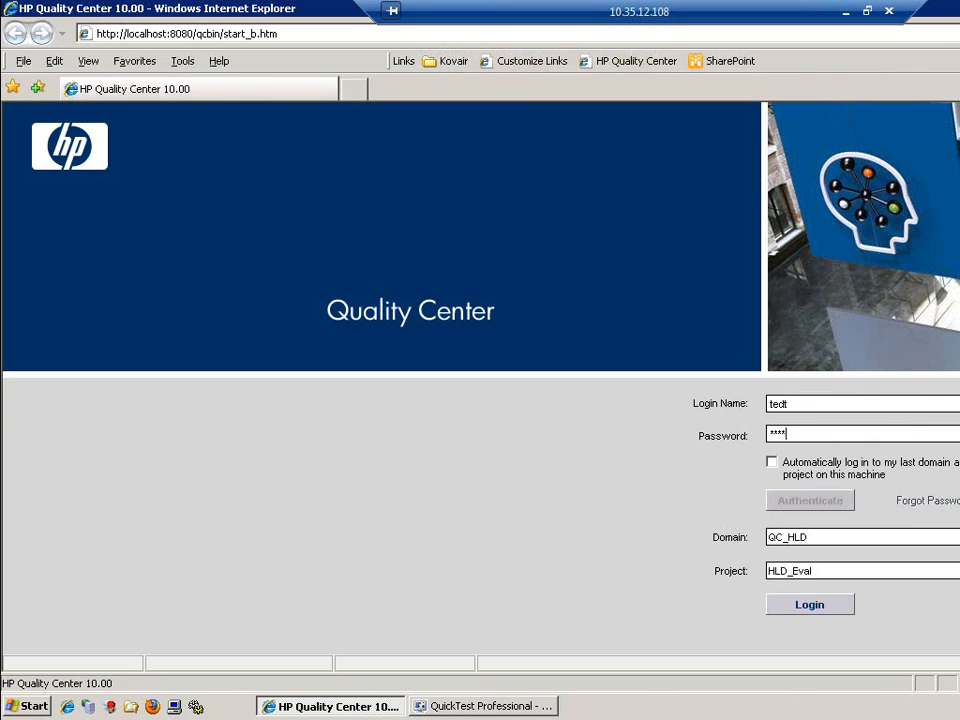
left_click(811, 610)
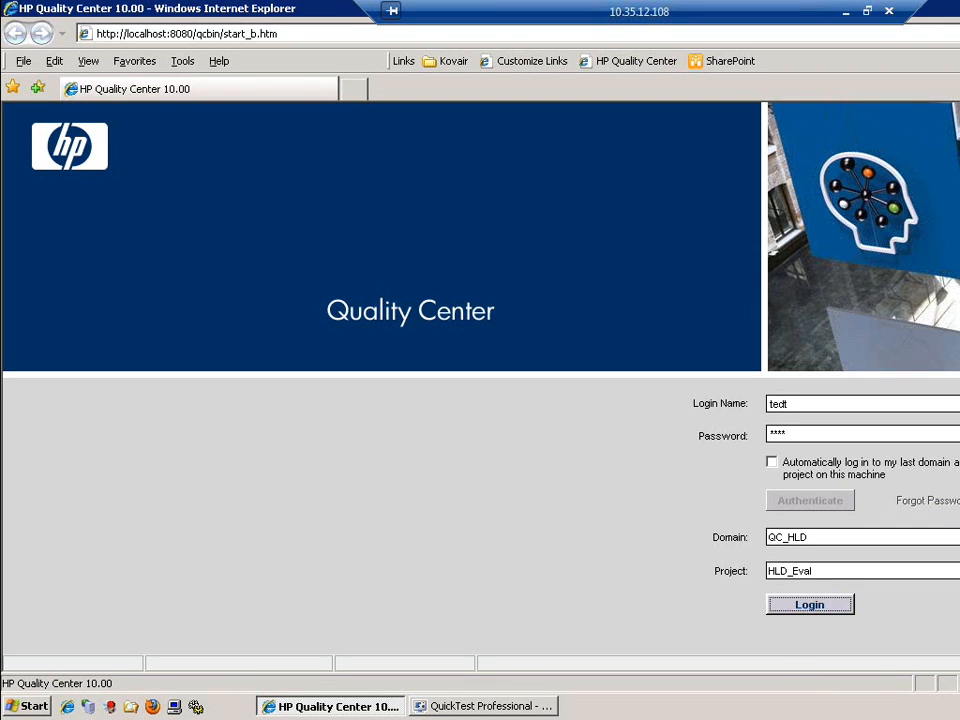
left_click(847, 12)
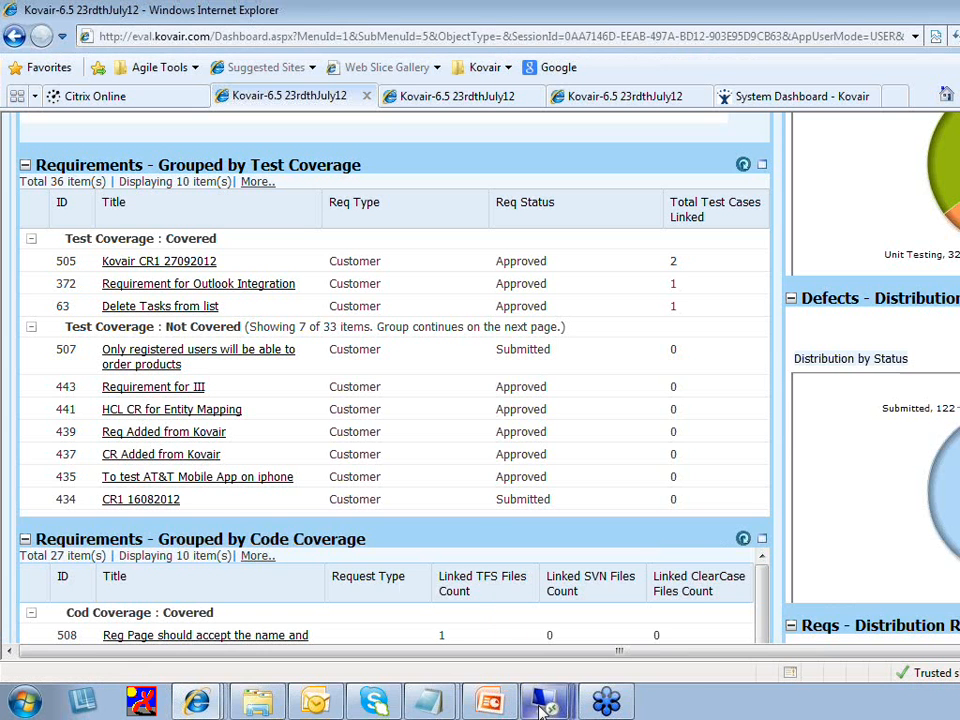
Show the Quality Center requirements with a wider Name column and select the registered-users ordering requirement
mouse_move(546, 700)
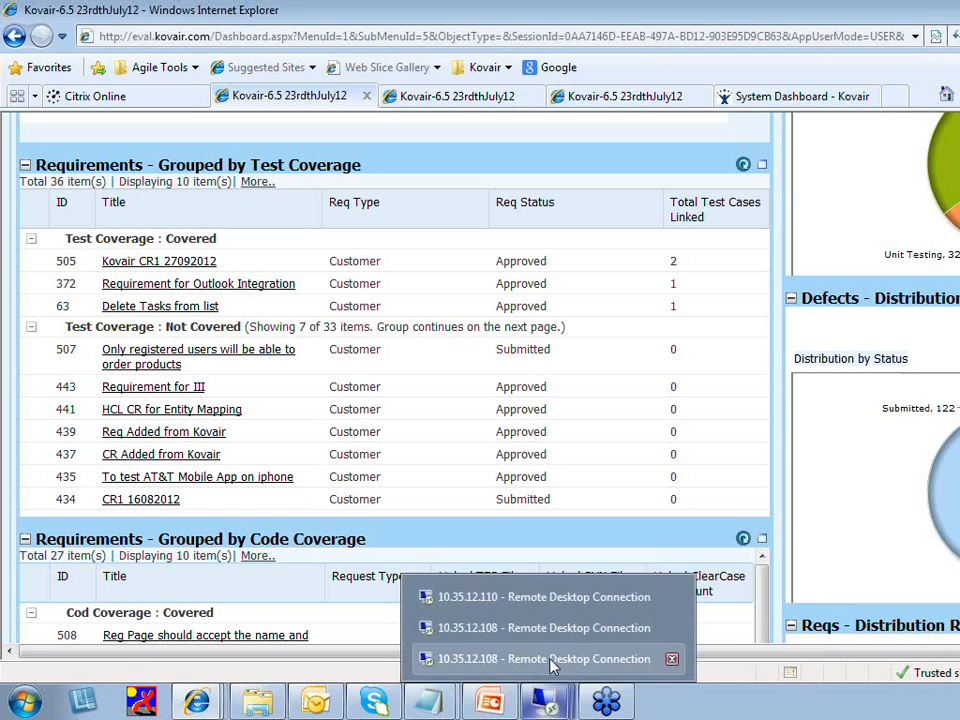
left_click(553, 660)
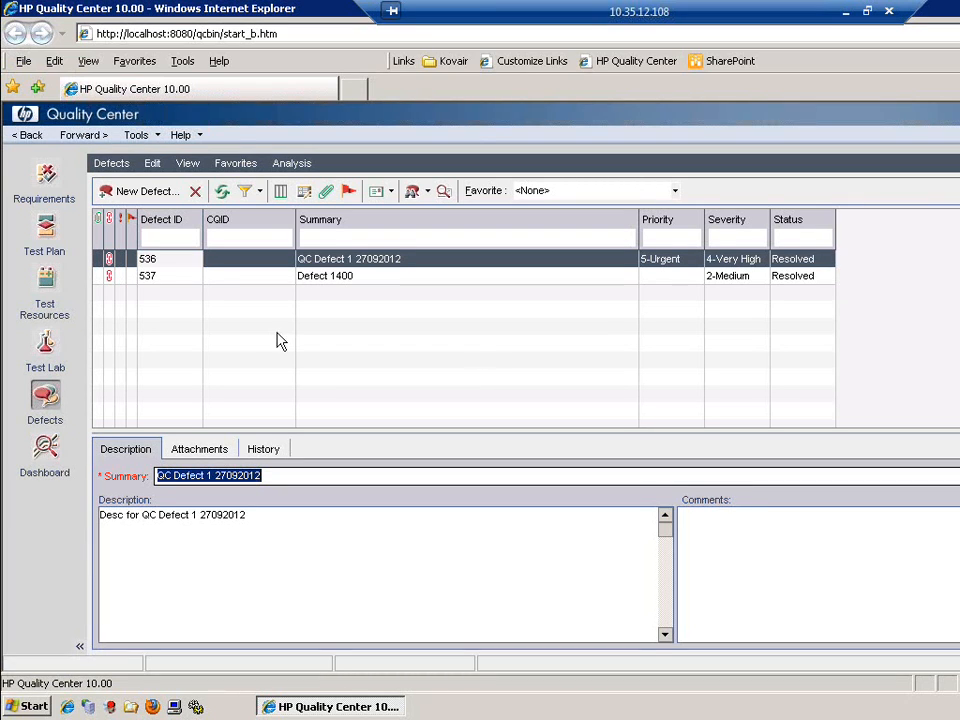
left_click(44, 175)
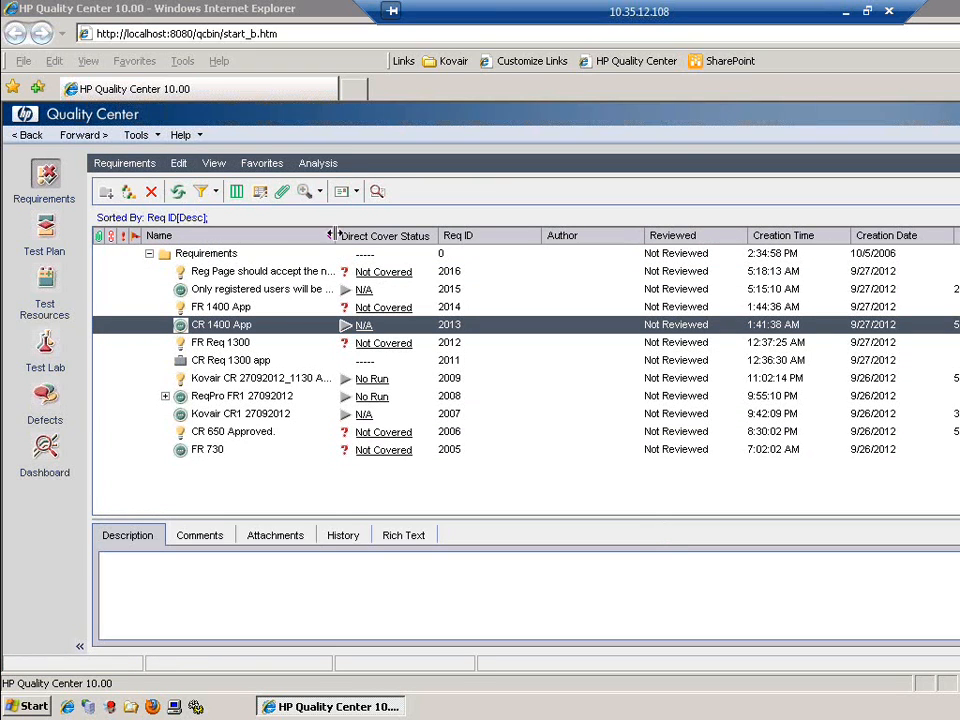
left_click_drag(336, 240, 457, 237)
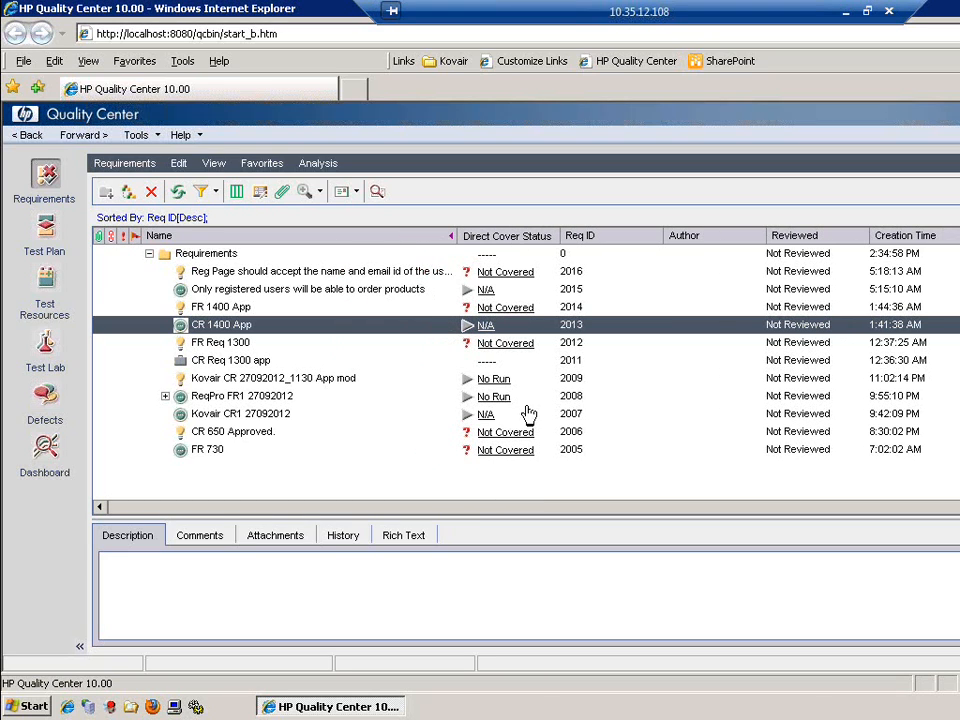
left_click(373, 292)
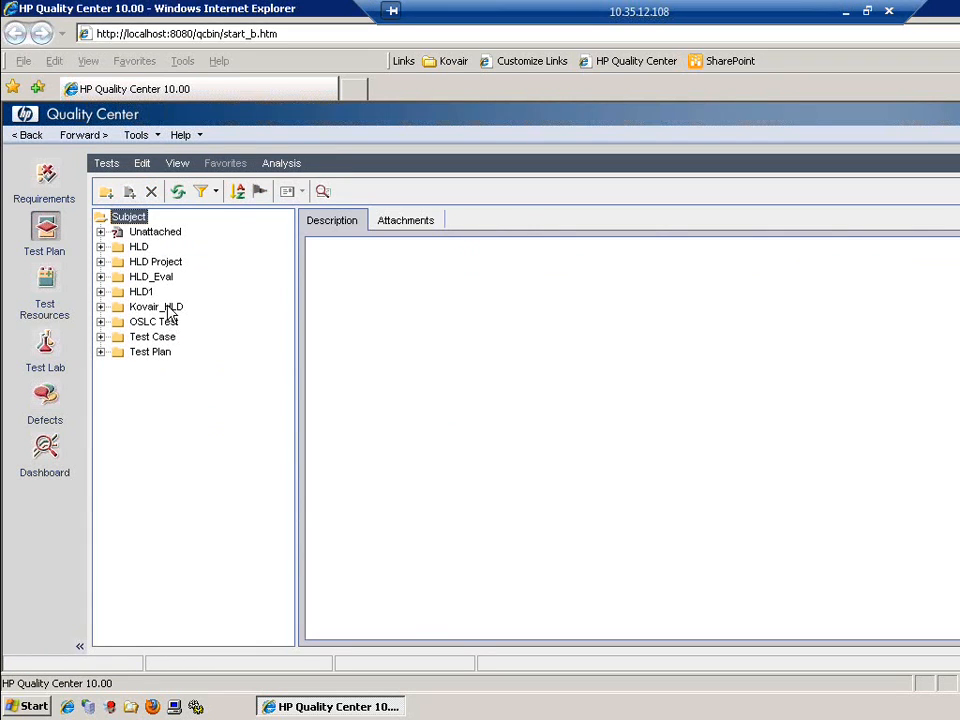
Create manual test Reg_Page_TC_Email in Kovair_HLD with the description 'Desc for Test case'
left_click(167, 306)
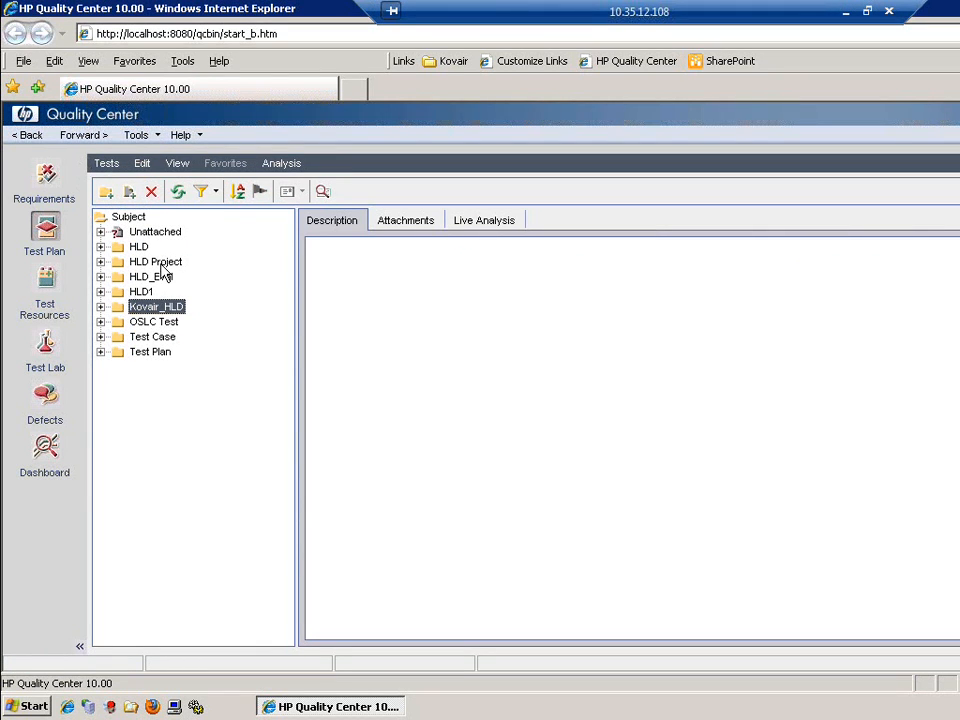
left_click(130, 192)
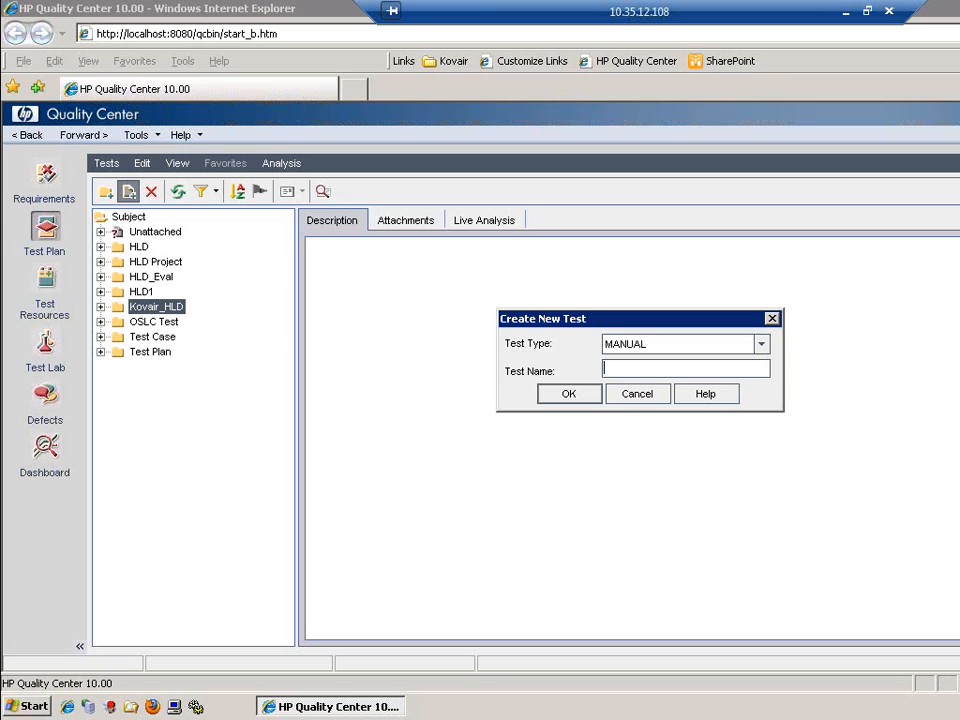
type("Reg_Page_TC_Email")
left_click(553, 398)
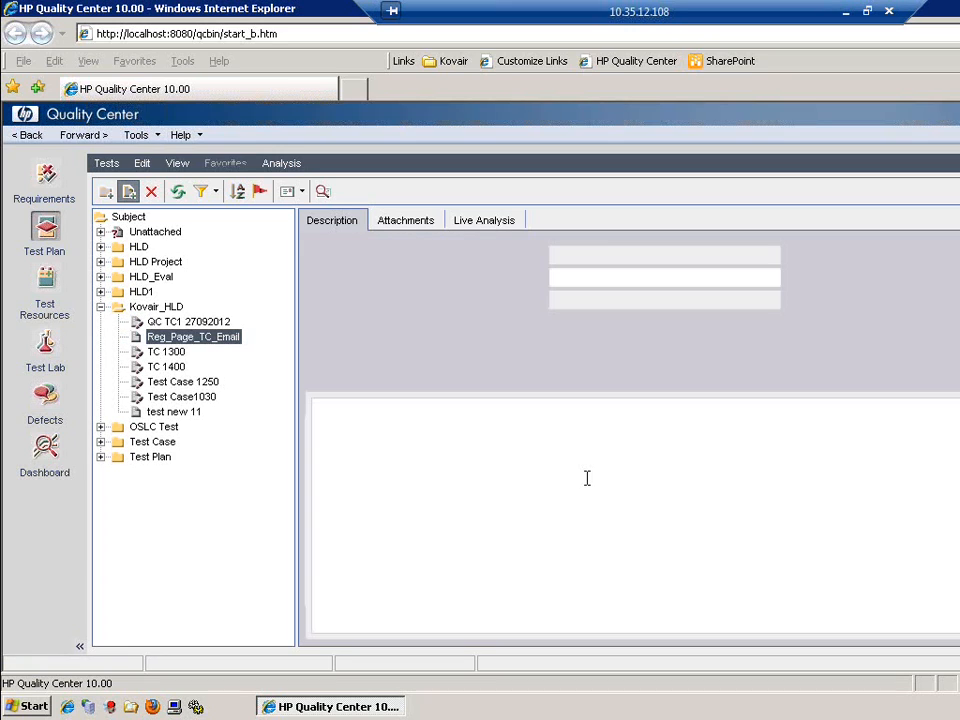
left_click(480, 465)
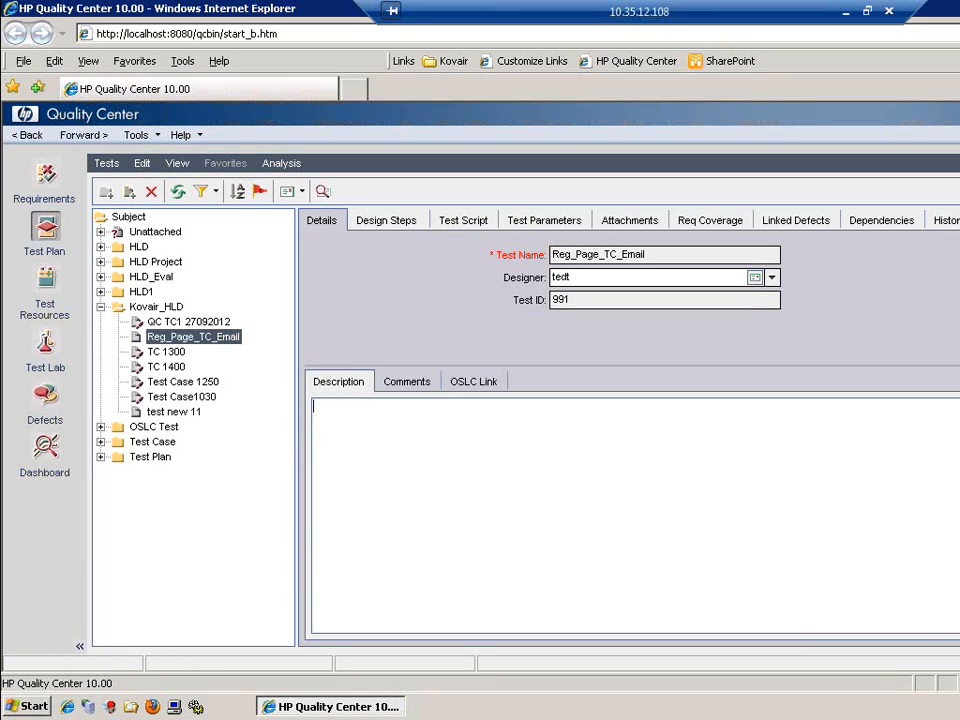
type("Desc for Test case")
left_click(388, 221)
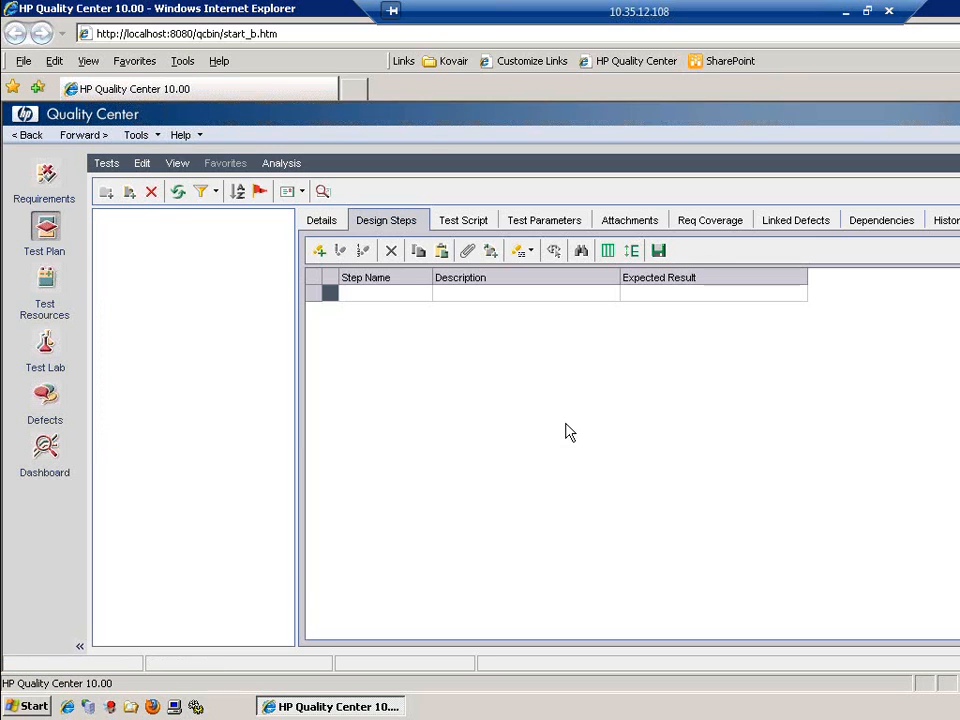
left_click(318, 251)
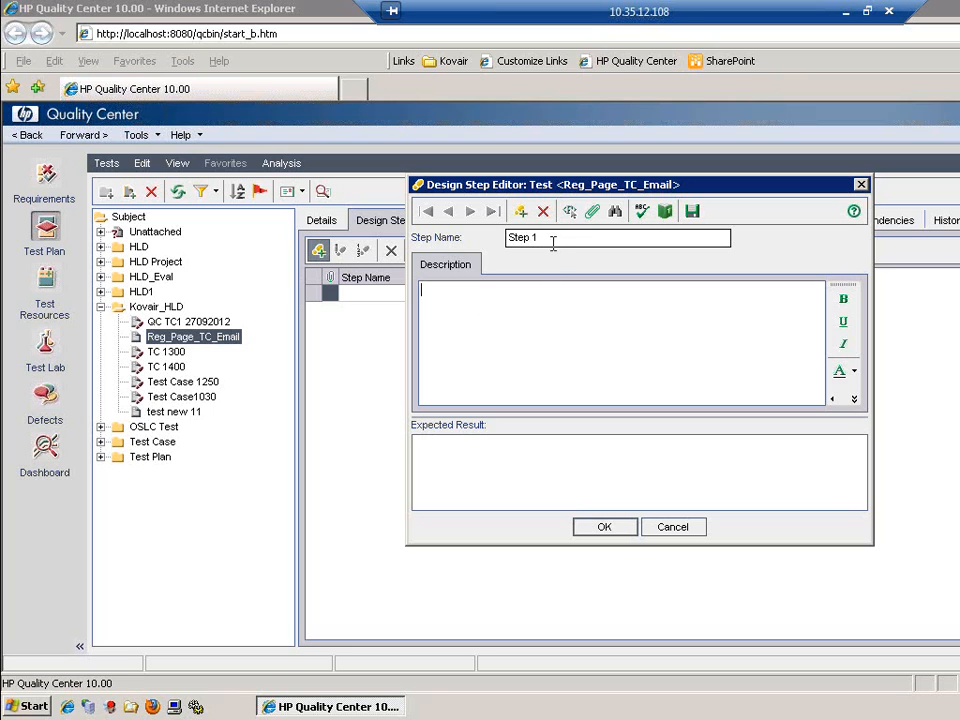
mouse_move(546, 243)
left_mouse_down()
mouse_move(506, 242)
mouse_move(552, 242)
left_mouse_up()
left_click(506, 242)
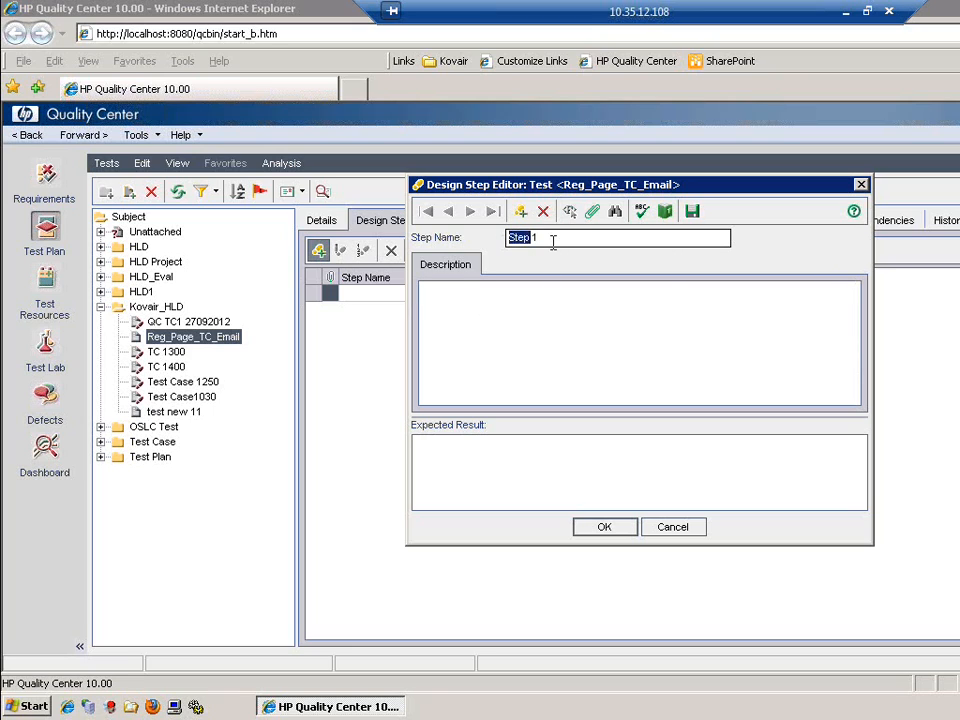
type("Check for Blan")
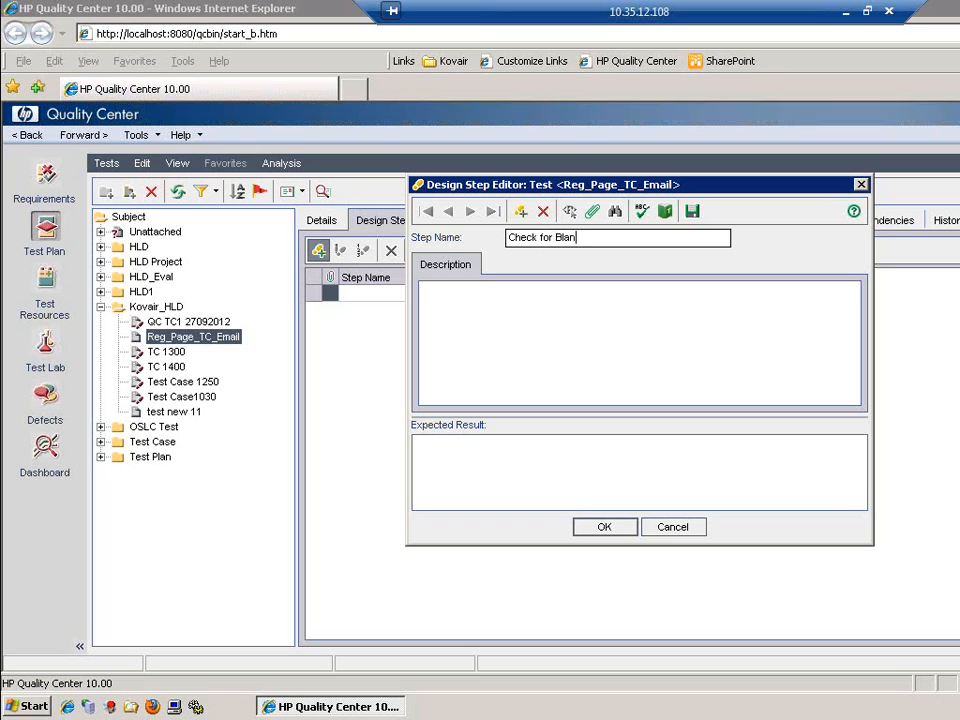
type("k Space")
key("shift+Home")
key("ctrl+c")
left_click(503, 338)
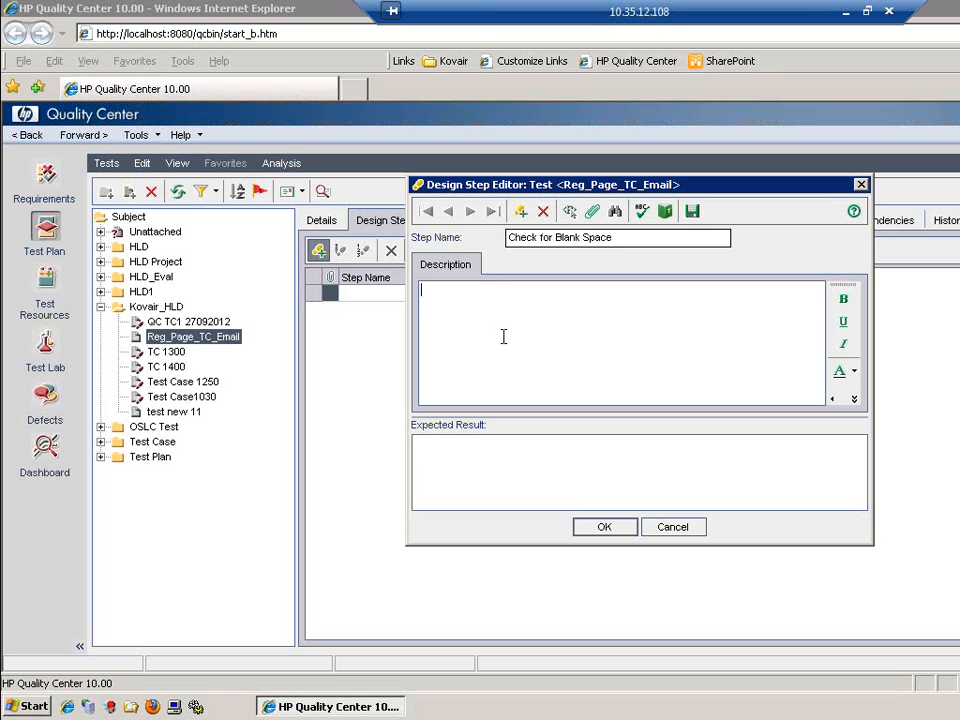
key("ctrl+v")
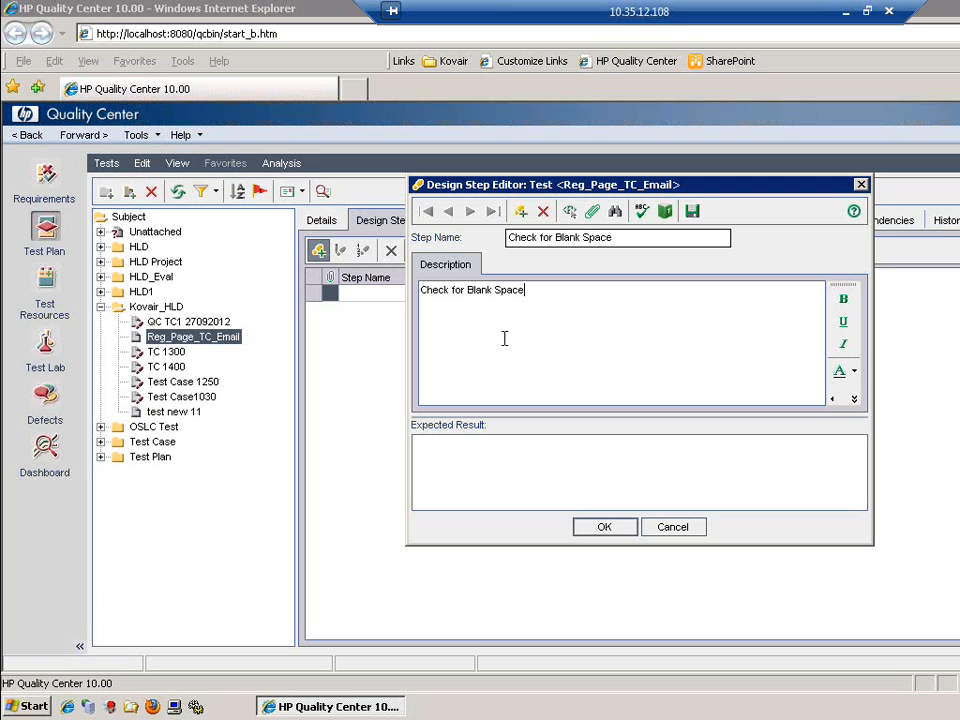
left_click(527, 456)
type("Should ")
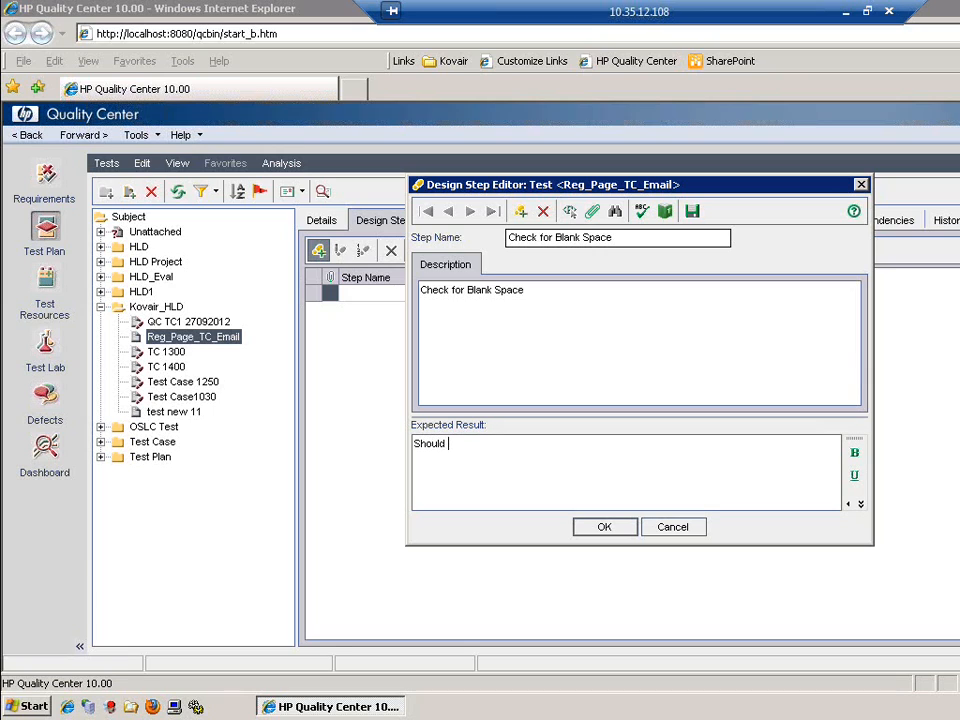
type("not allow any blanks")
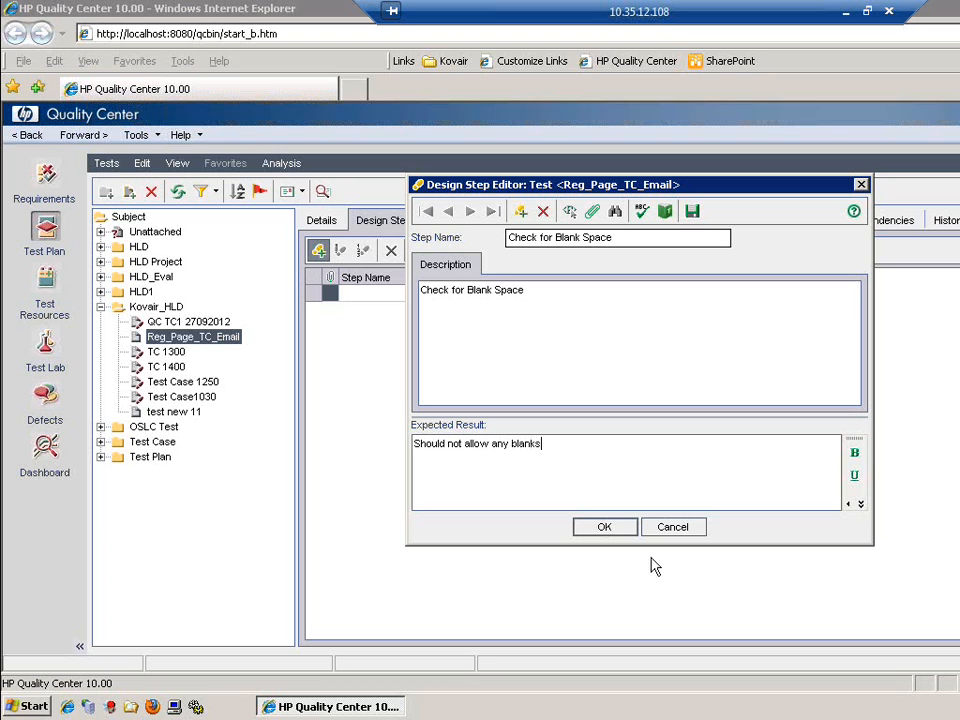
left_click(604, 527)
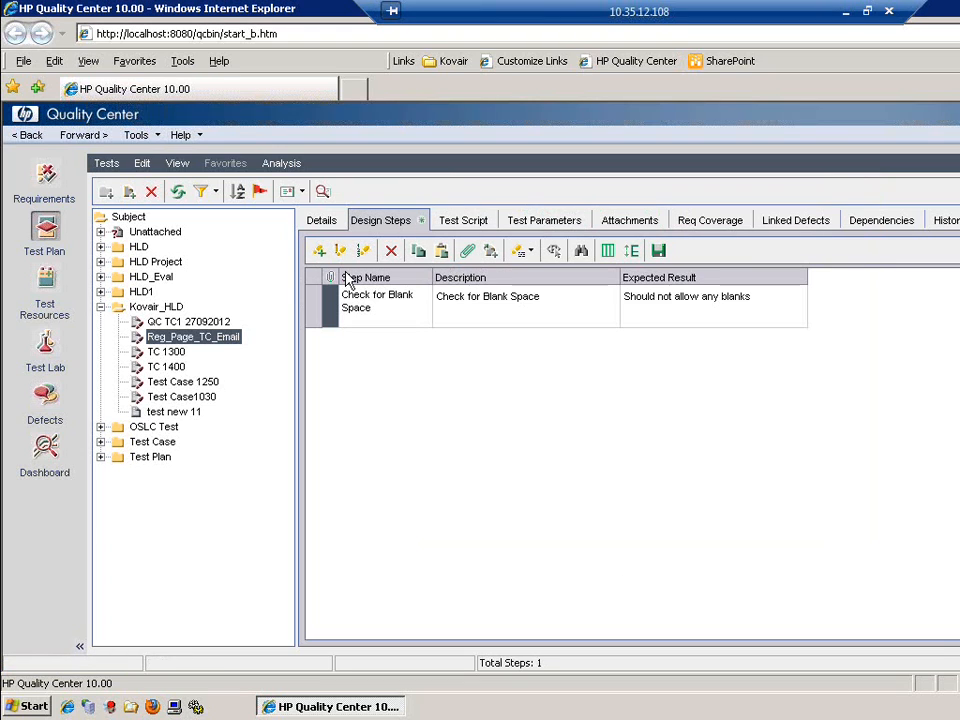
Add design step 'Check for Spl Chars' with description 'Desc' and expected result 'Should allow spl characters'
left_click(320, 251)
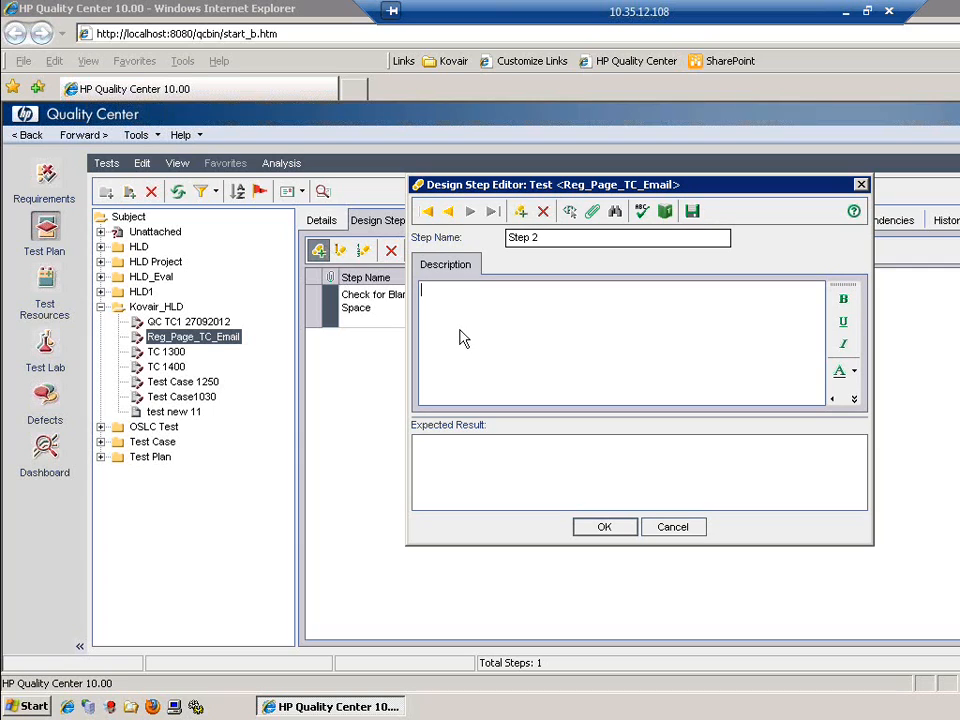
double_click(551, 244)
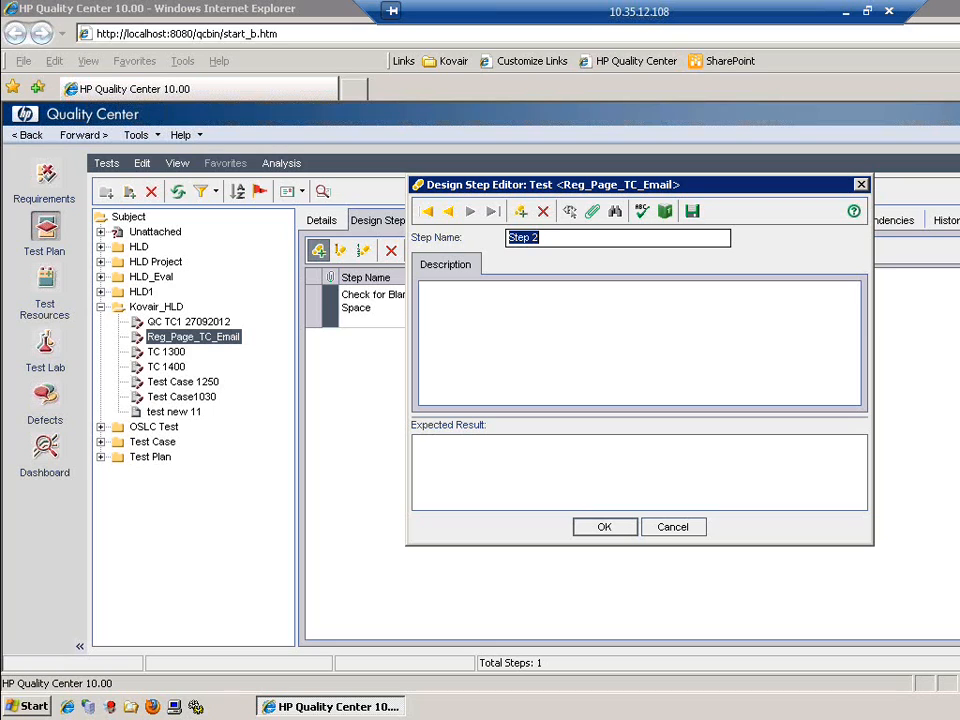
key("BackSpace")
type("Check for Spl")
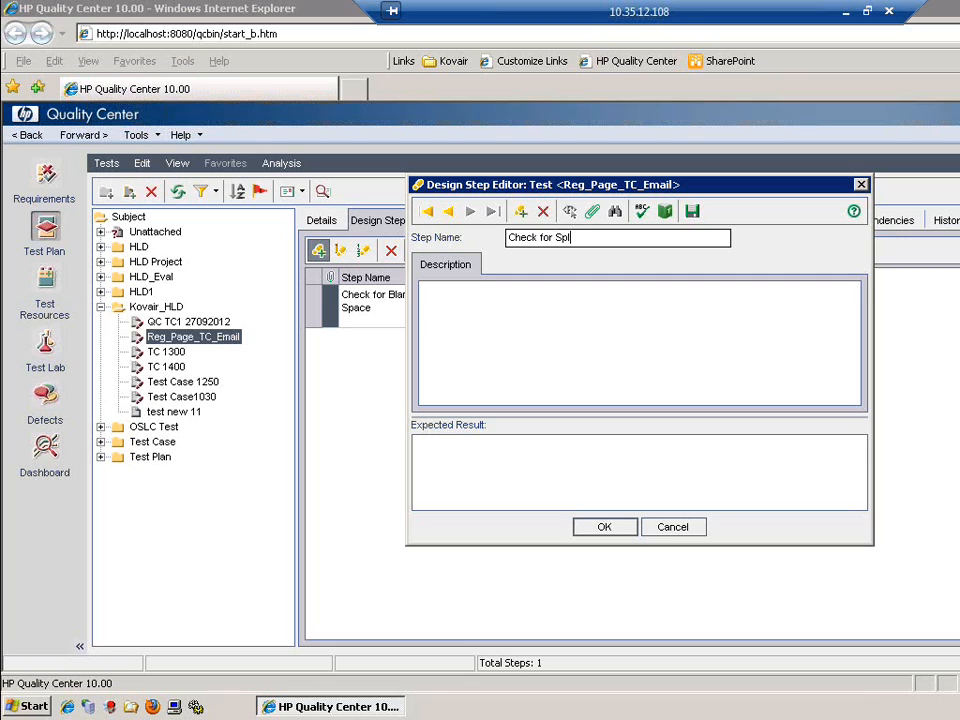
type(" Chars")
key("ctrl+a")
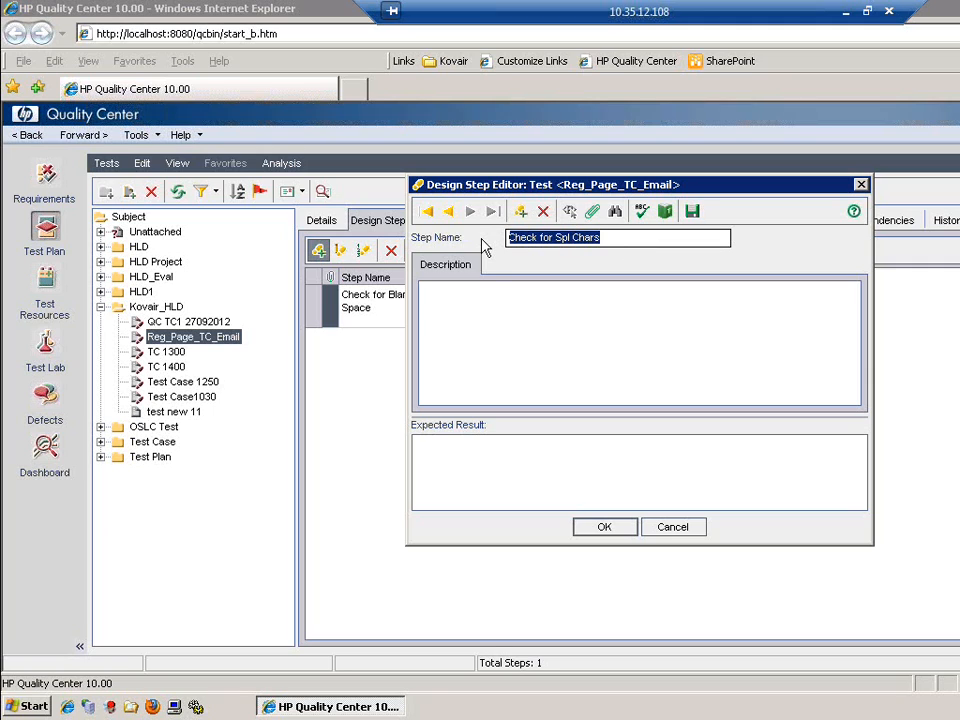
left_click(520, 326)
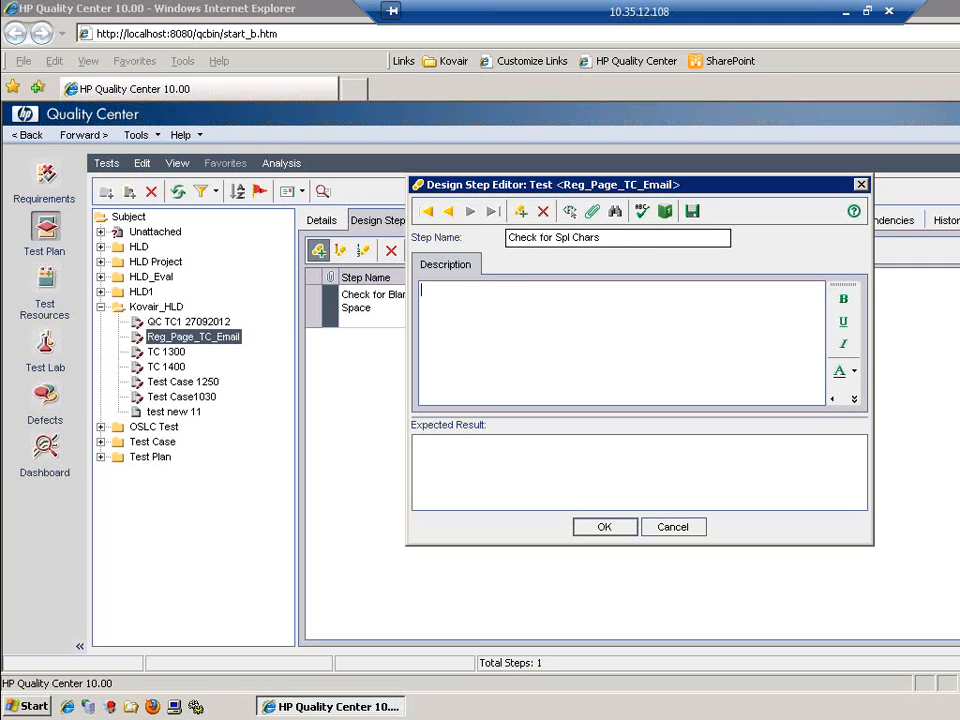
type("Desc")
left_click(465, 477)
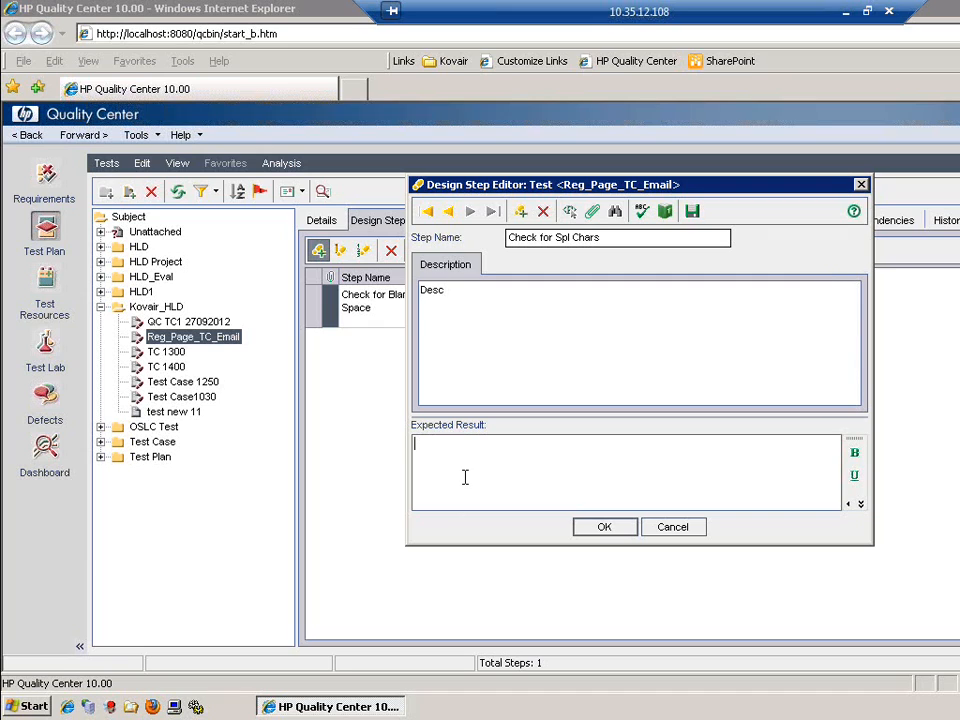
type("Should allow spl characters")
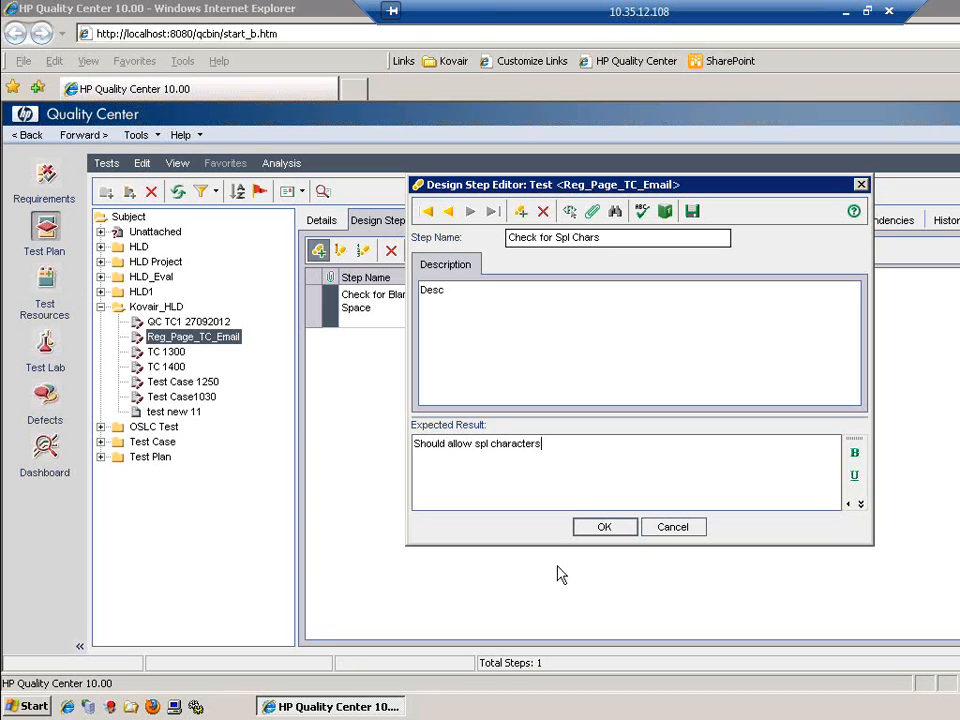
left_click(604, 527)
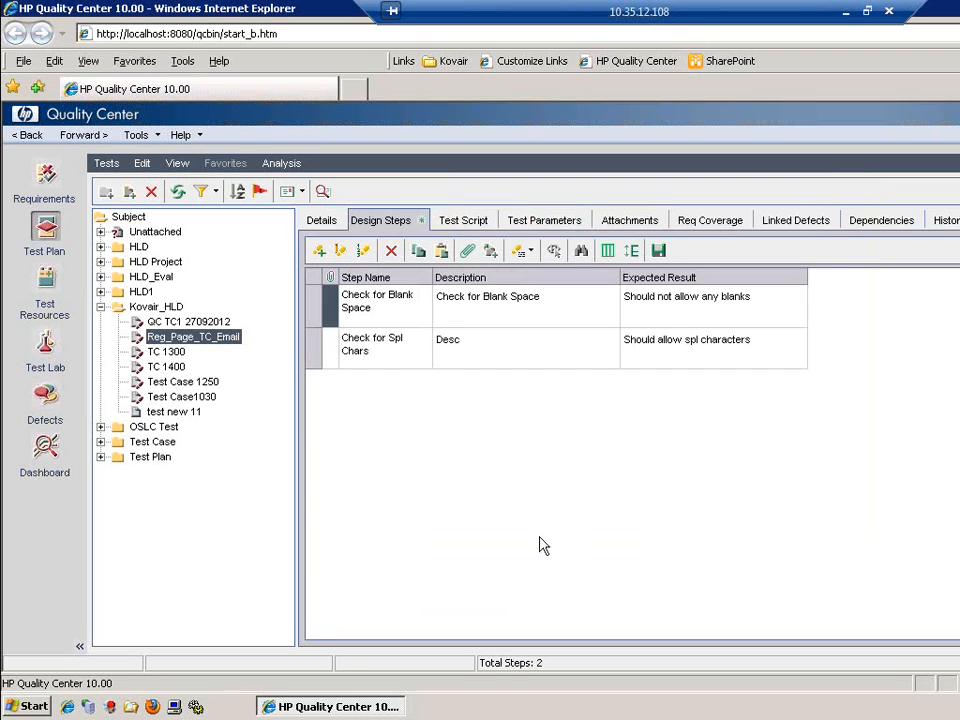
Cover the requirement that only registered users can order products, then check TC 1300 and Test Lab
left_click(724, 220)
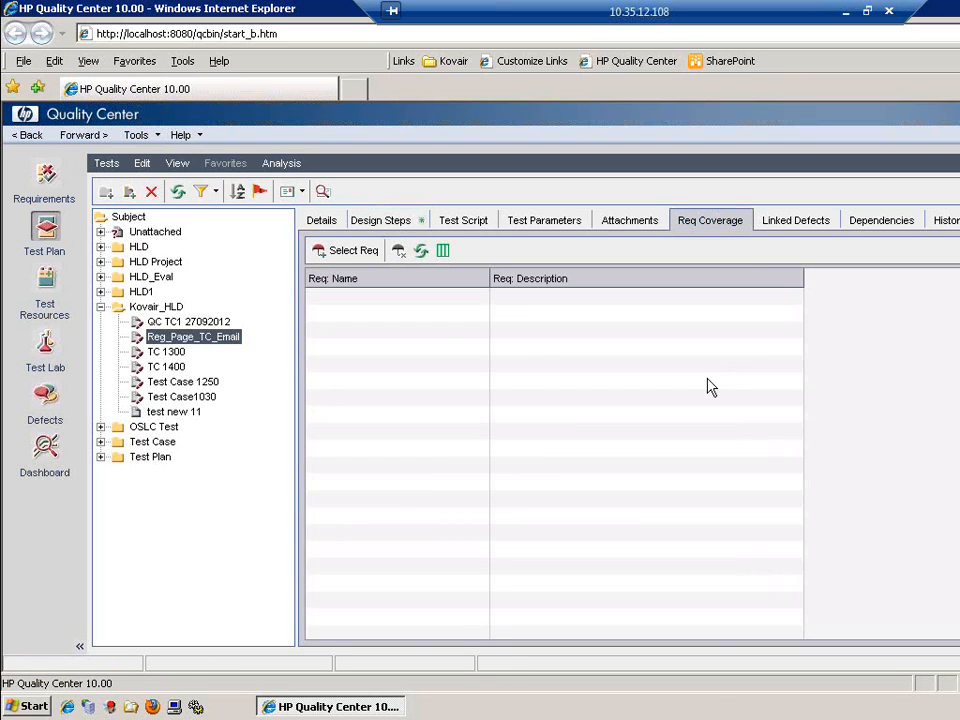
left_click(350, 254)
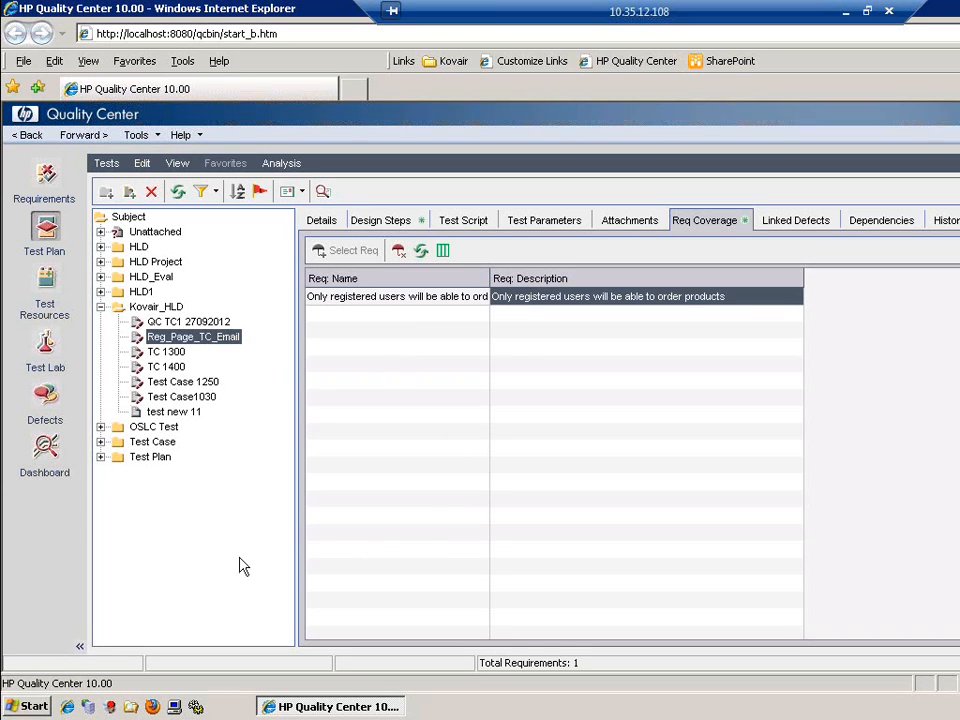
left_click(163, 356)
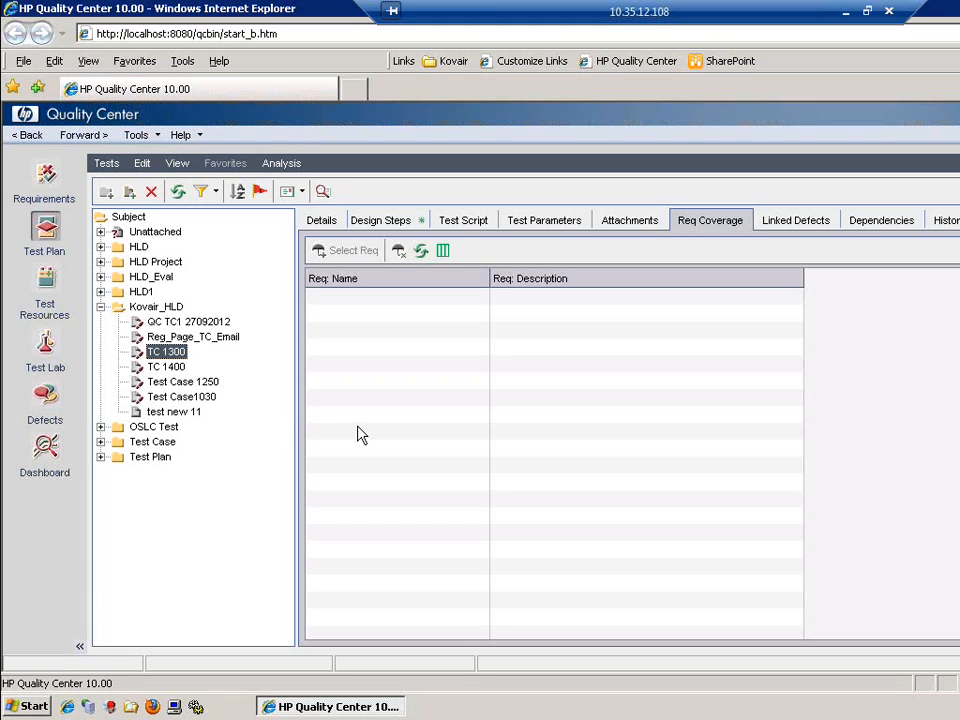
left_click(41, 339)
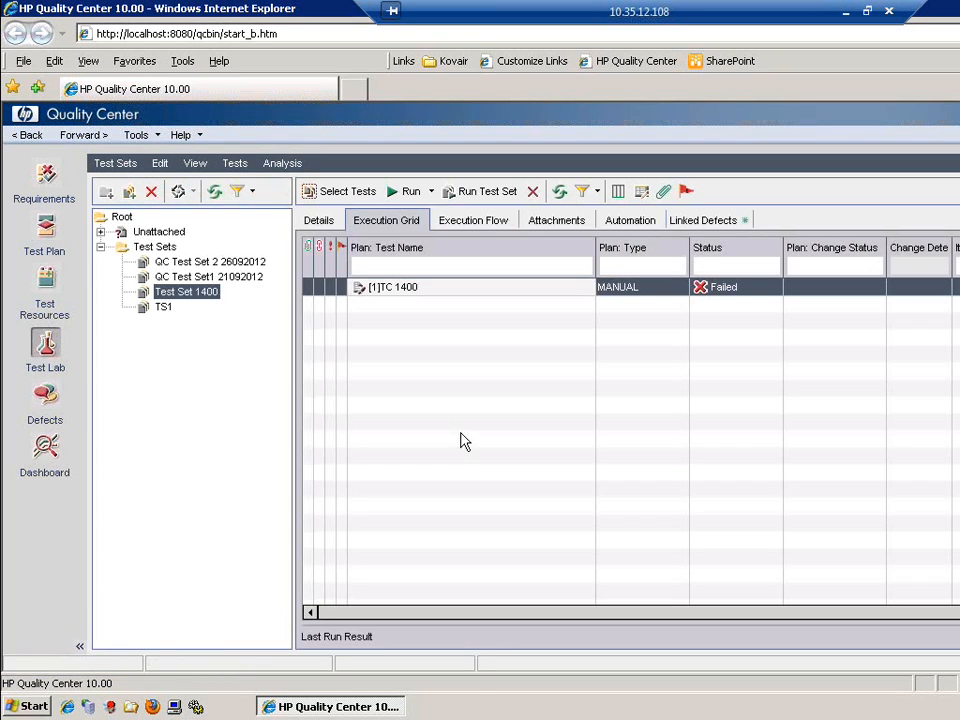
Add a new test set named RegPage_TS under the Test Sets folder in Test Lab
left_click(128, 191)
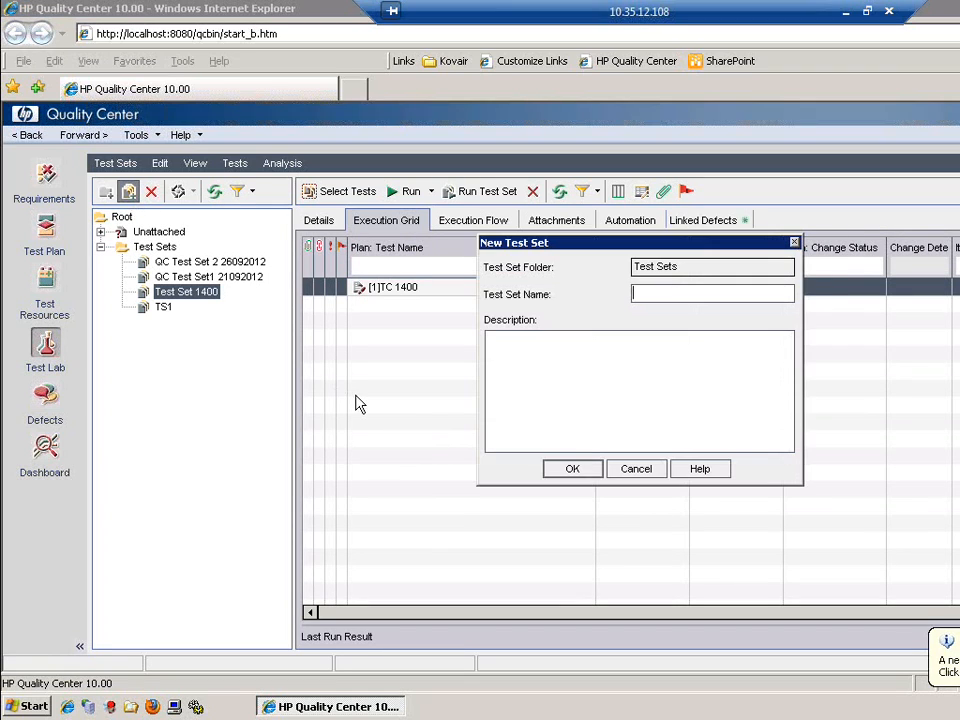
type("RegPage_TS")
left_click(597, 479)
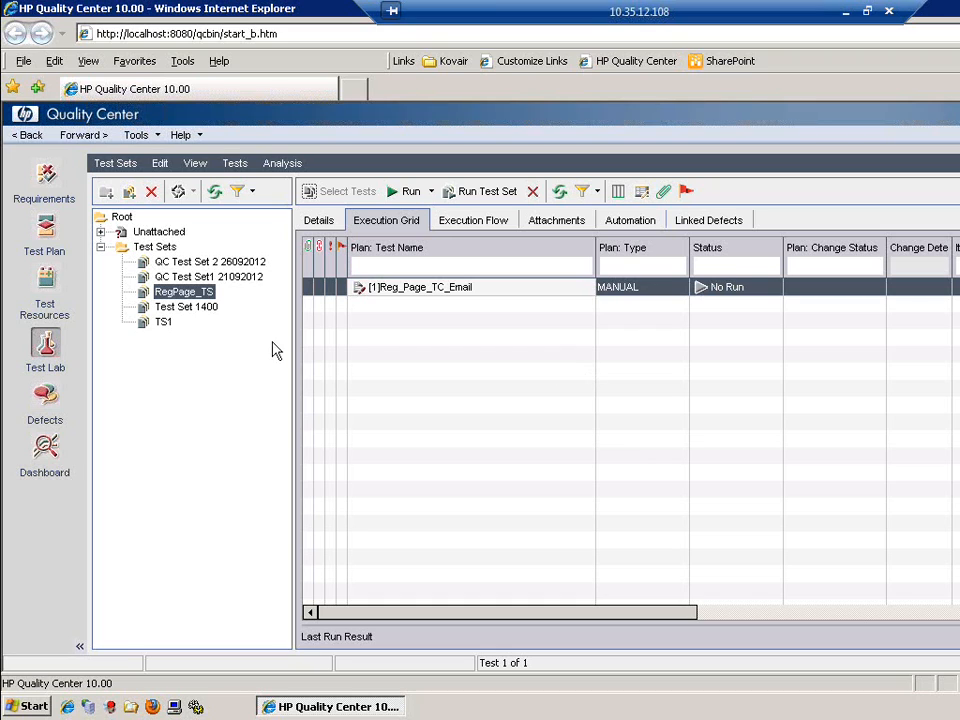
Reselect RegPage_TS and launch a manual run of Reg_Page_TC_Email in Manual Runner
left_click(168, 310)
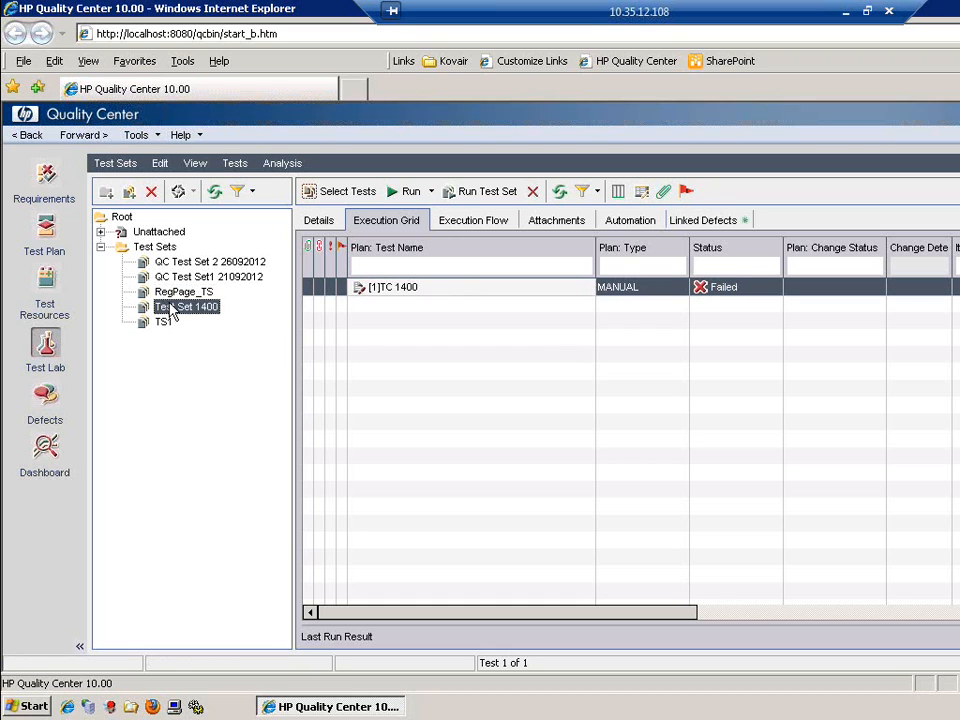
left_click(175, 292)
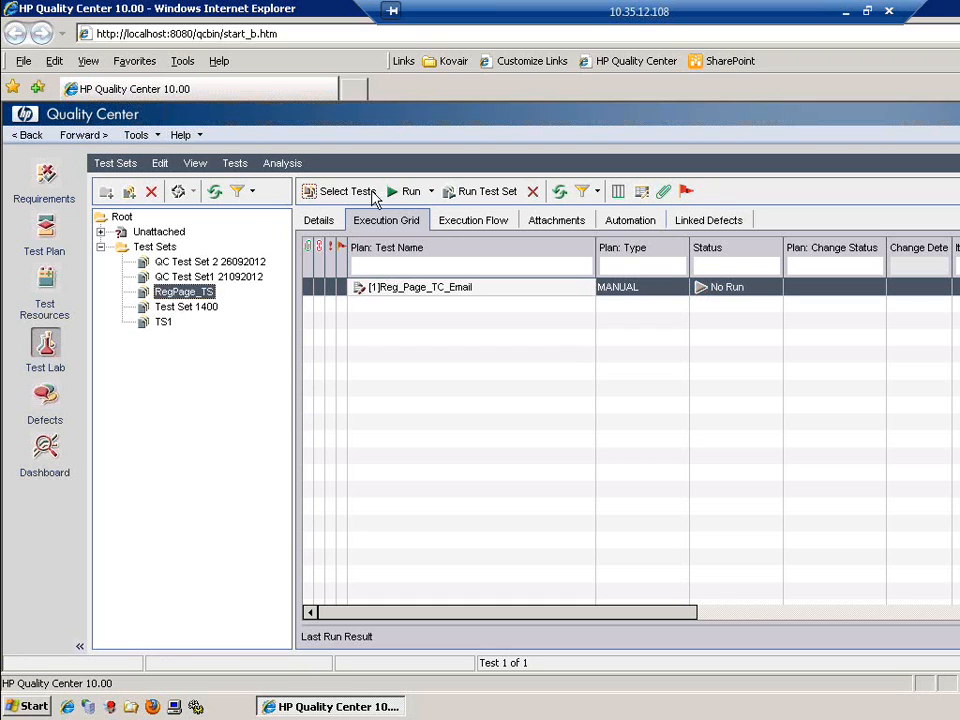
left_click(410, 191)
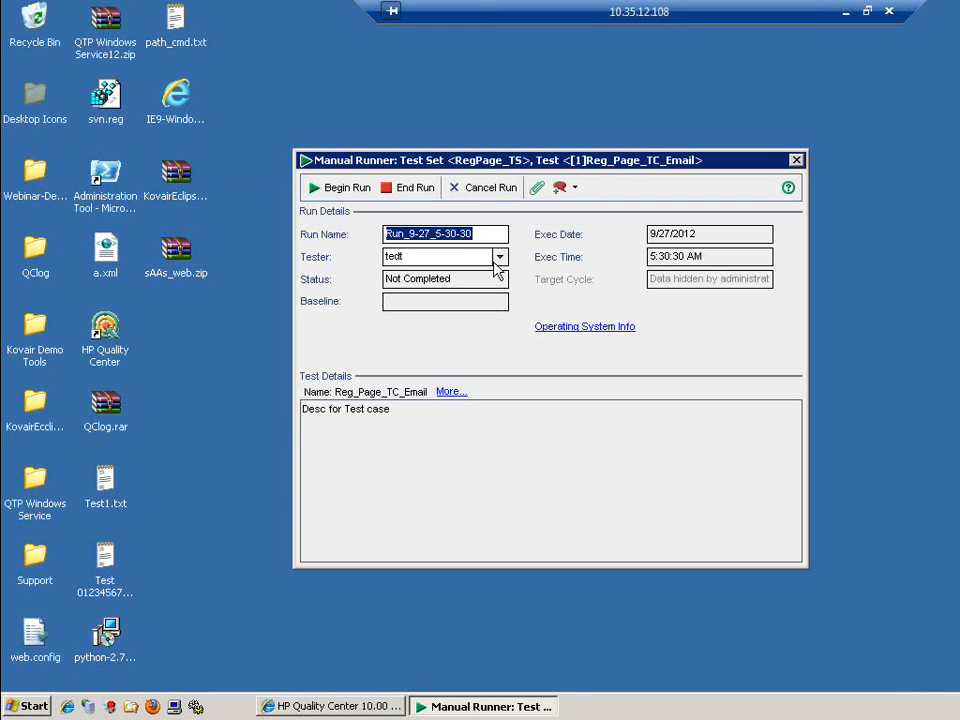
Rename the run to Reg_Page_TC_Run_9-27_5-30-30 and begin executing its steps
left_click(473, 237)
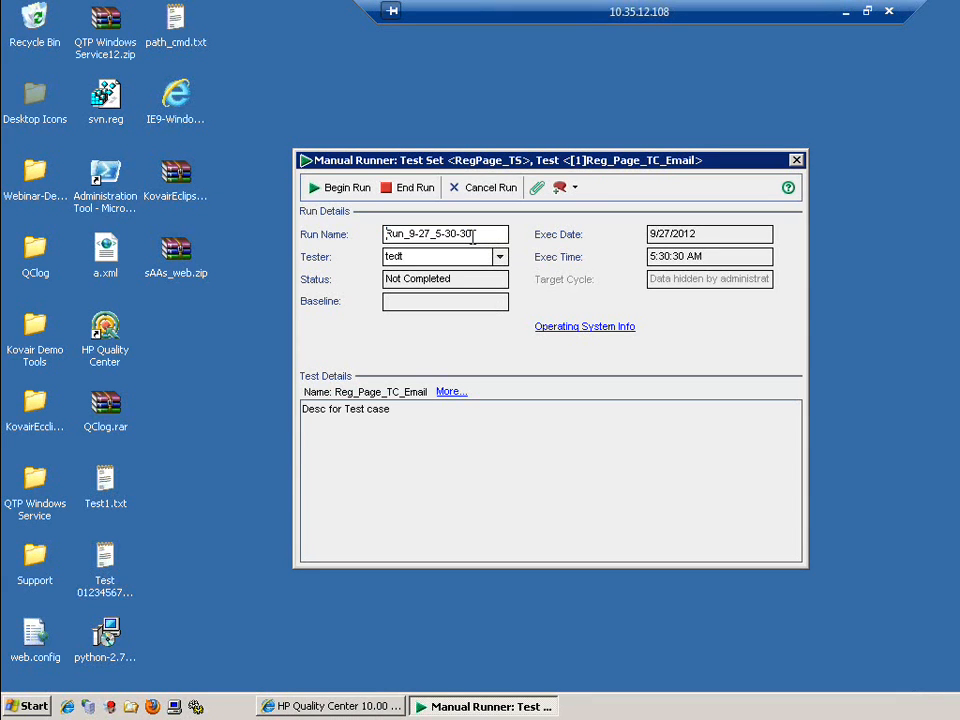
type("Reg_Pag")
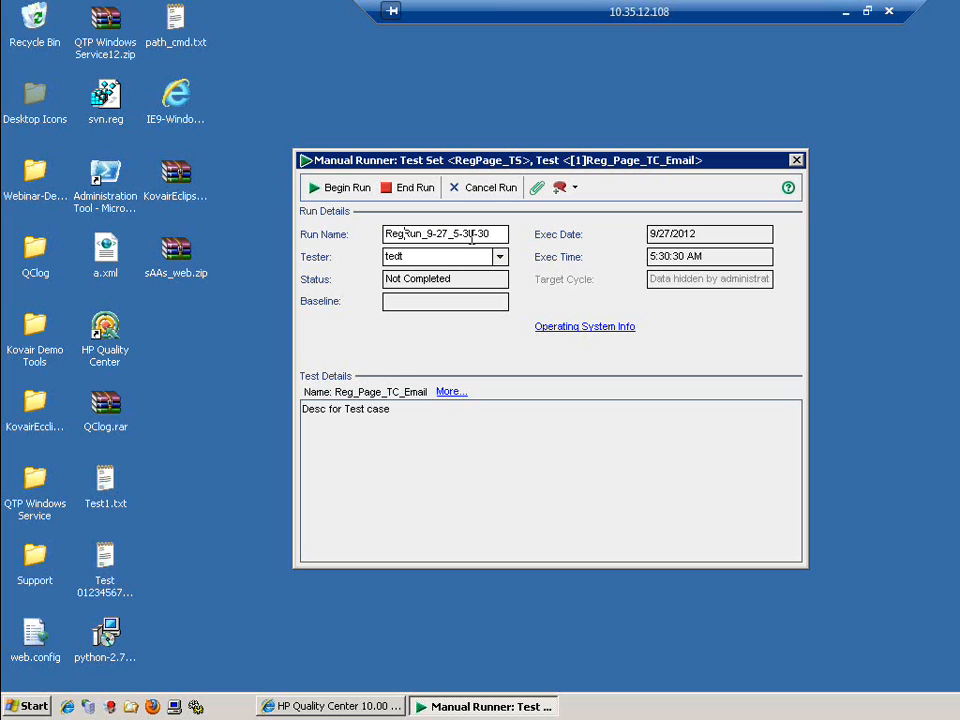
type("e_")
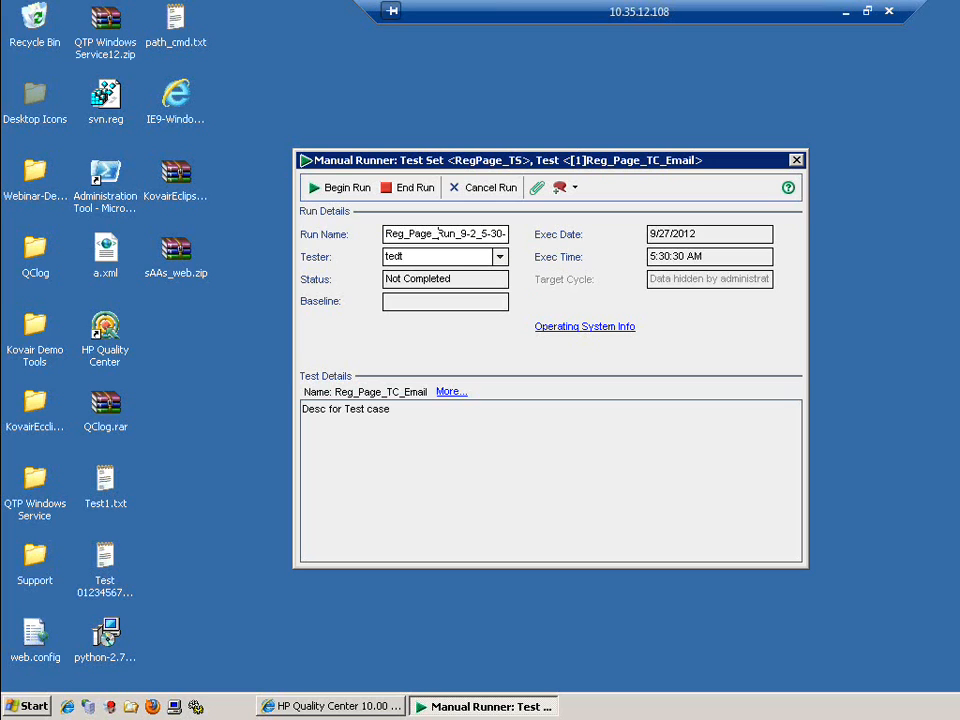
type("TC_")
left_click(349, 190)
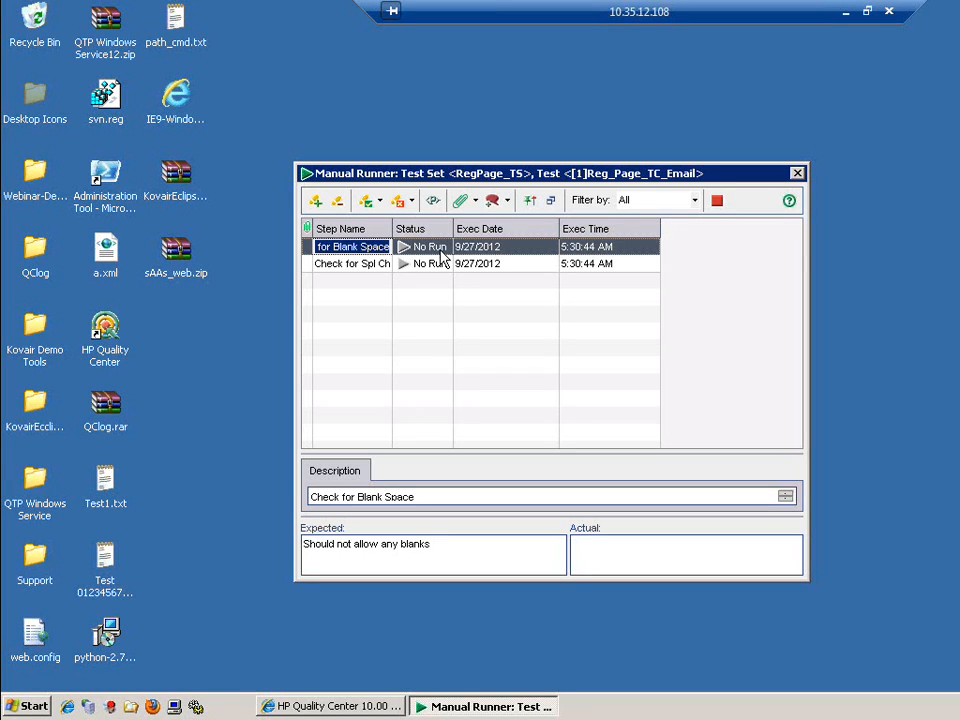
Pass Check for Blank Space, fail Check for Spl Chars, and start a new defect
left_click(365, 201)
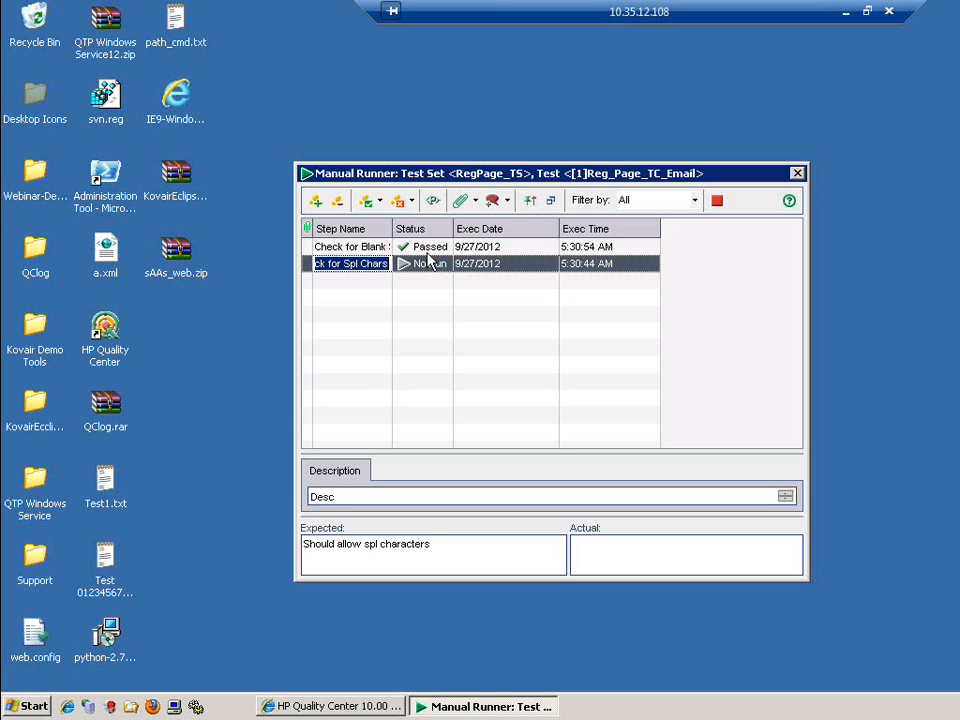
left_click(398, 201)
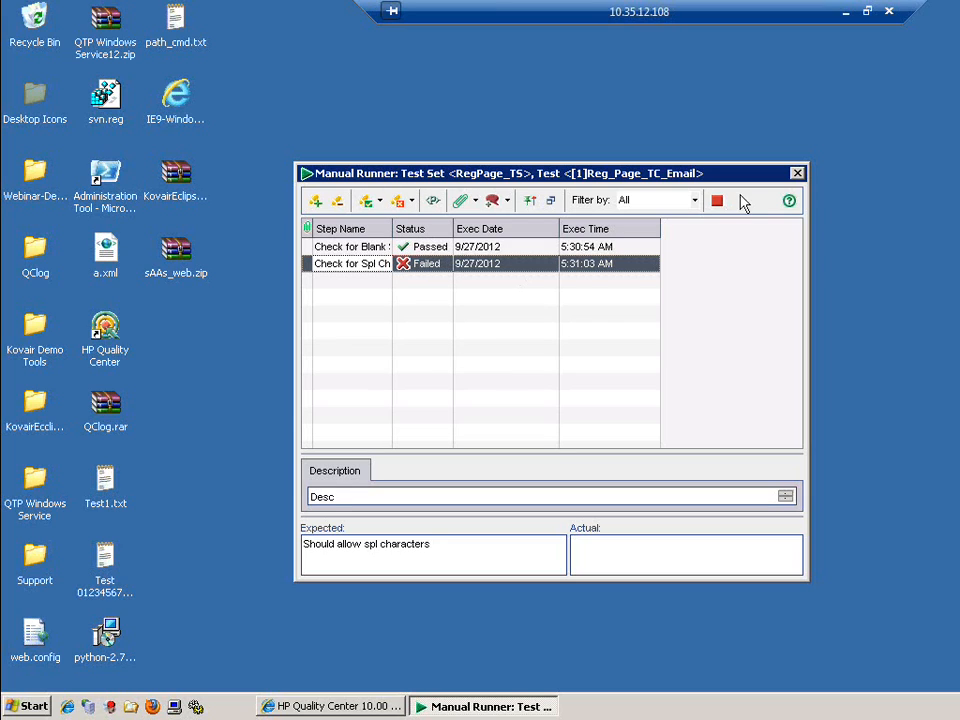
left_click(491, 203)
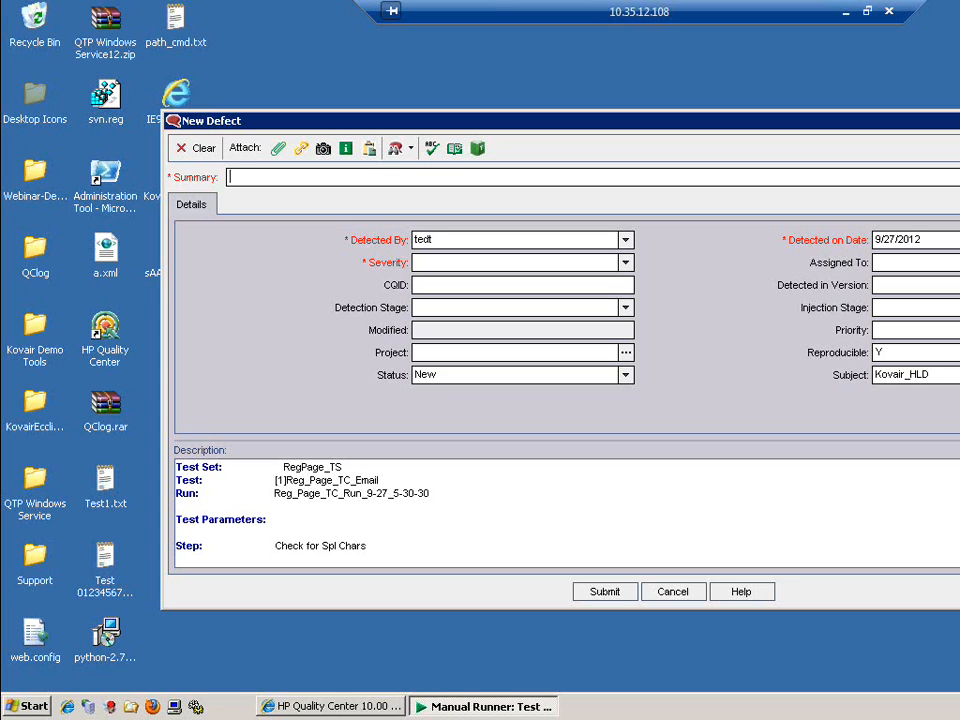
Submit defect 'Email field does not allow special charcters': 5-Urgent, 4-Very High, UA Testing, Coding
type("Email field does not allow spec")
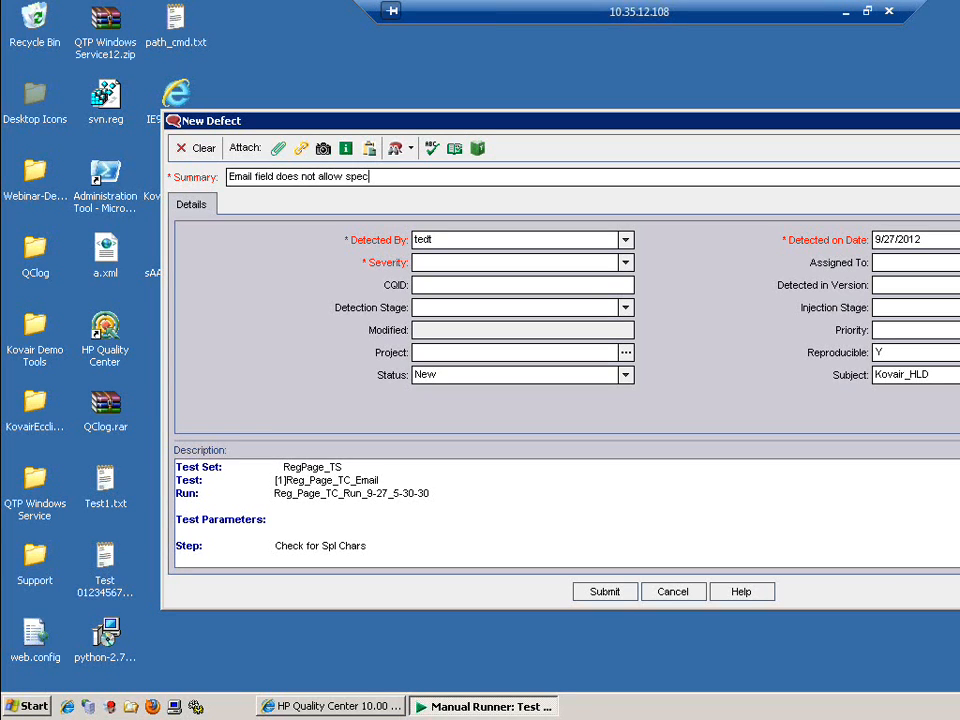
type("ial charcters")
left_click(626, 264)
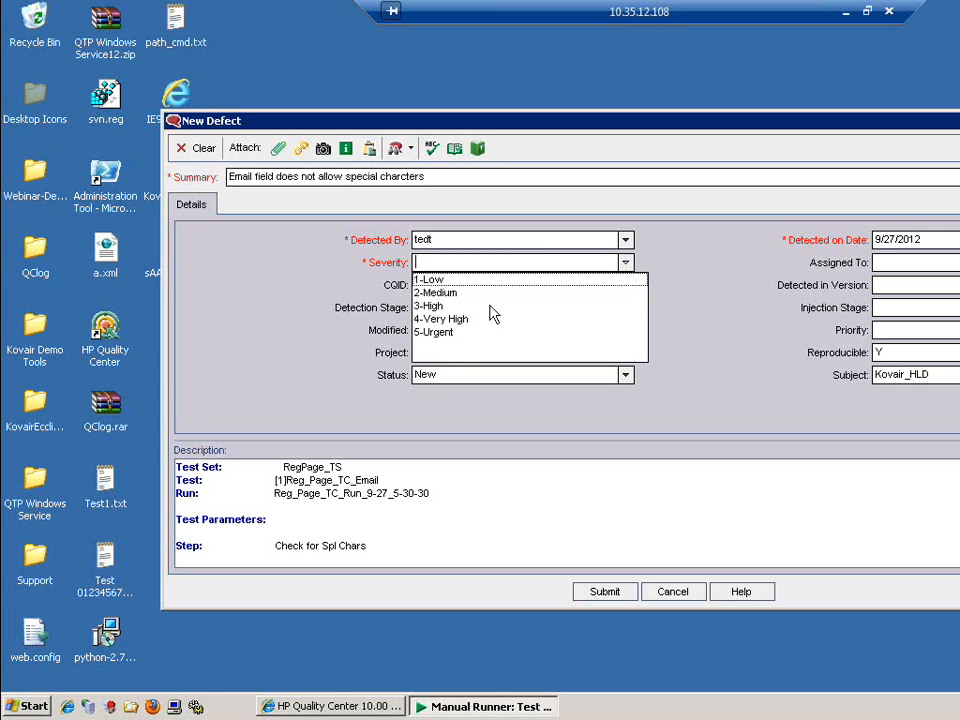
left_click(455, 332)
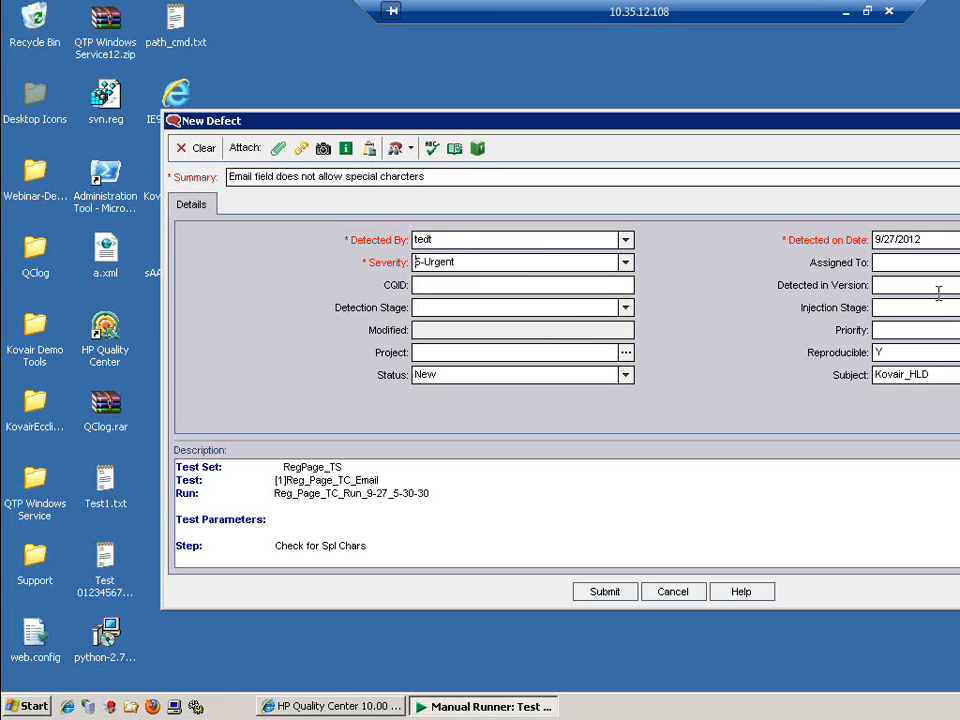
left_click(907, 332)
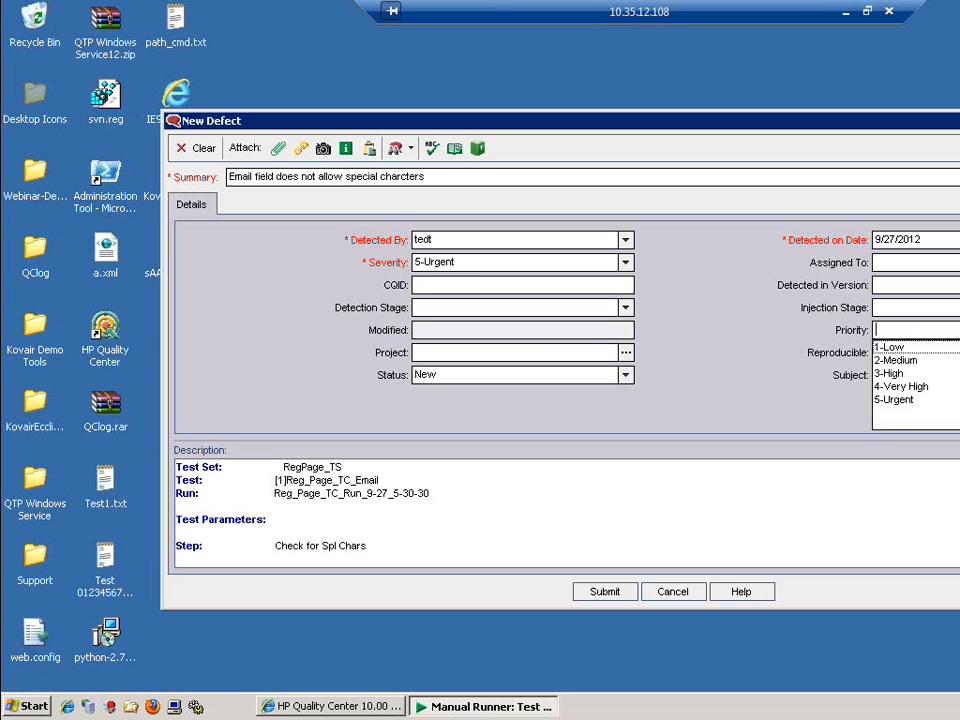
left_click(918, 387)
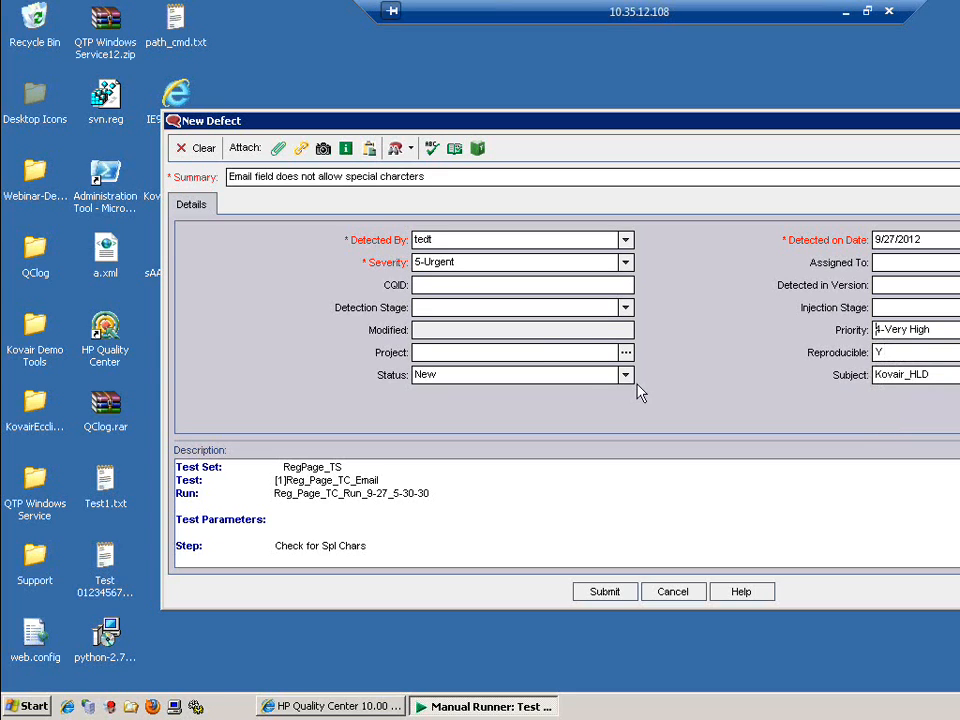
left_click(625, 309)
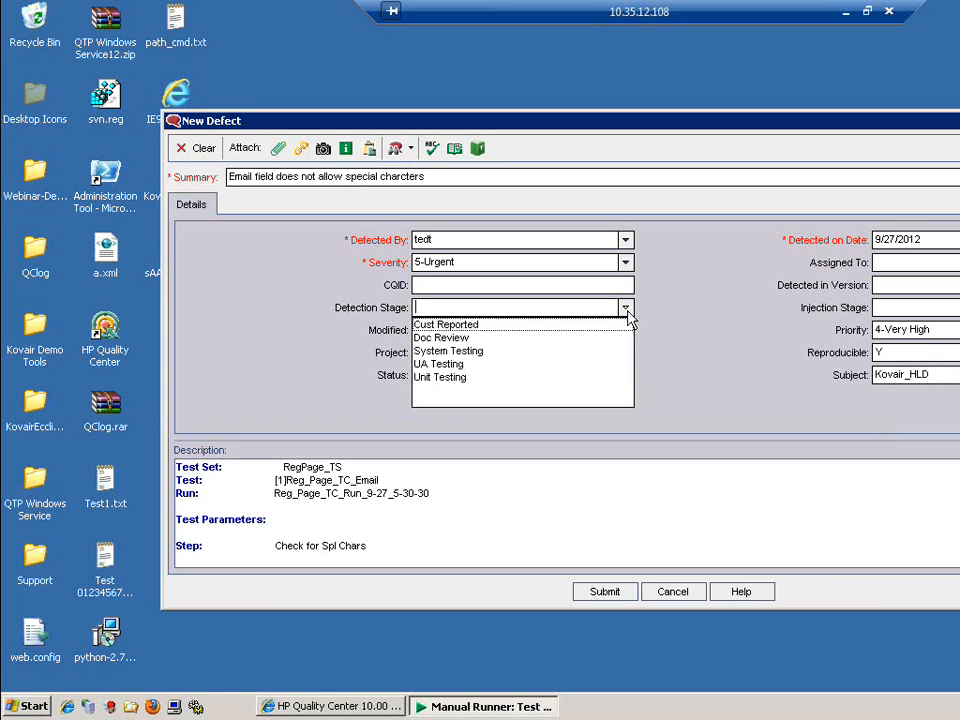
left_click(463, 366)
left_click(915, 307)
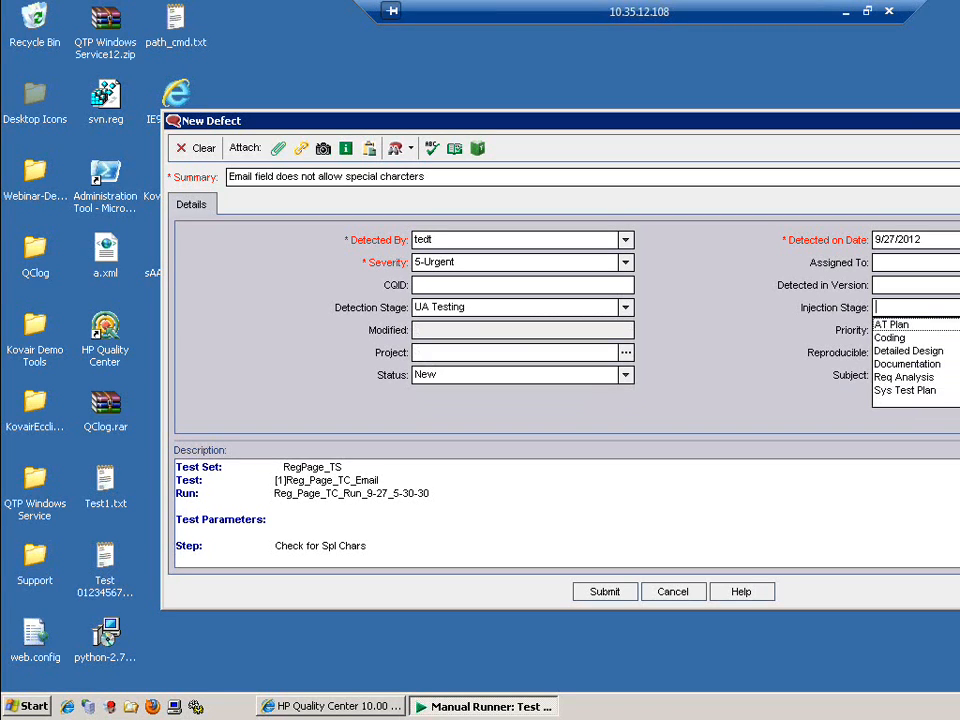
left_click(904, 340)
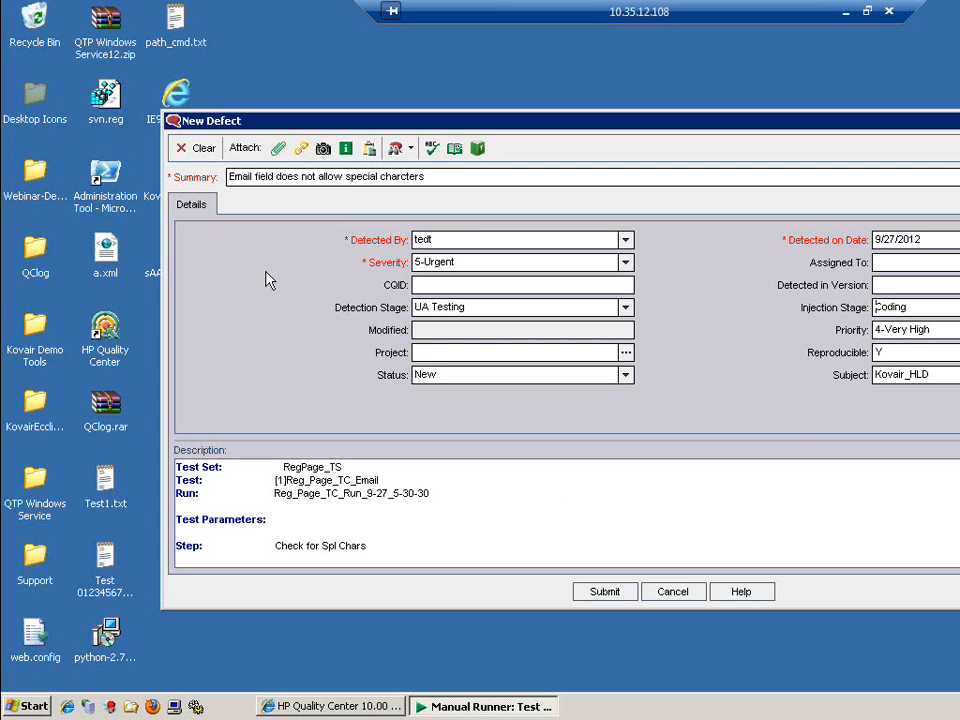
left_click(615, 596)
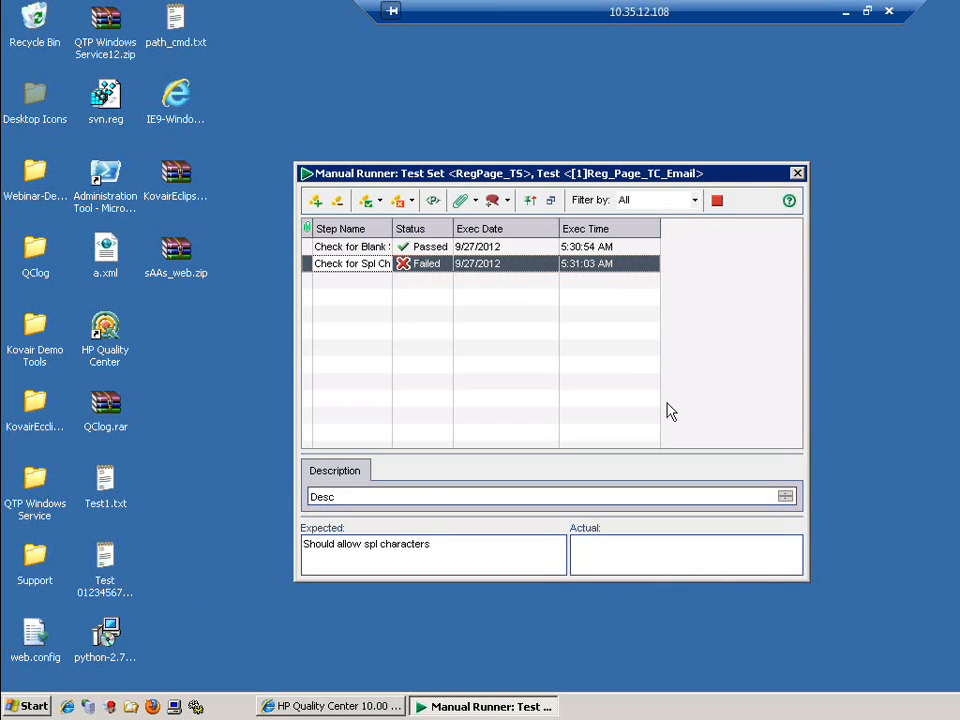
End the Reg_Page_TC_Email manual run, leaving it recorded as Failed
left_click(717, 201)
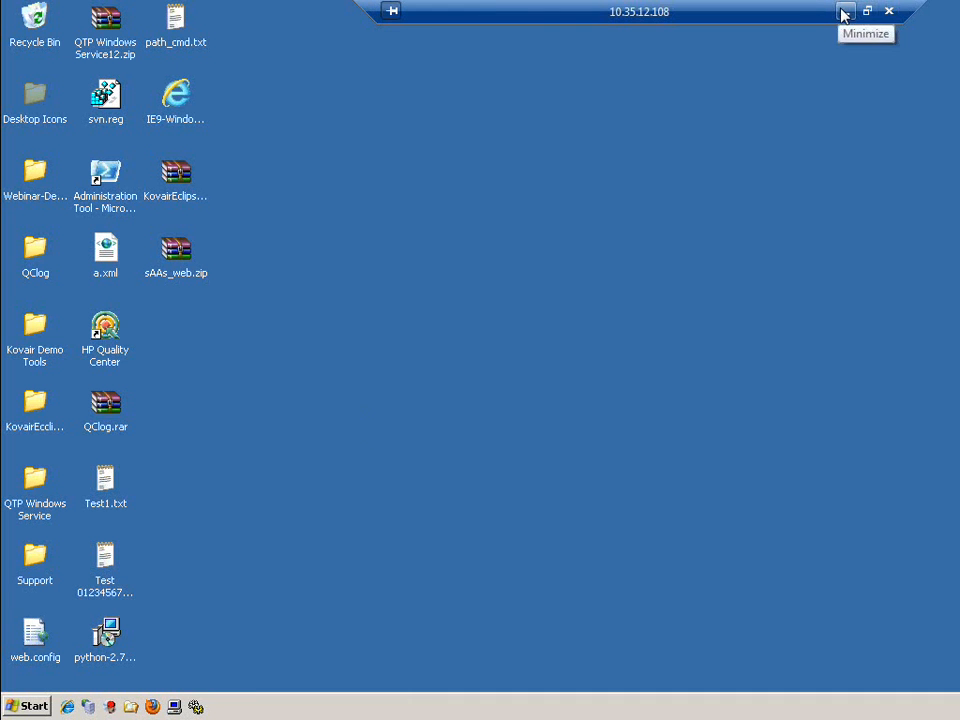
Check the Webinar QTP Script in local Notepad, then return to QuickTest Professional on 10.35.12.108
left_click(843, 12)
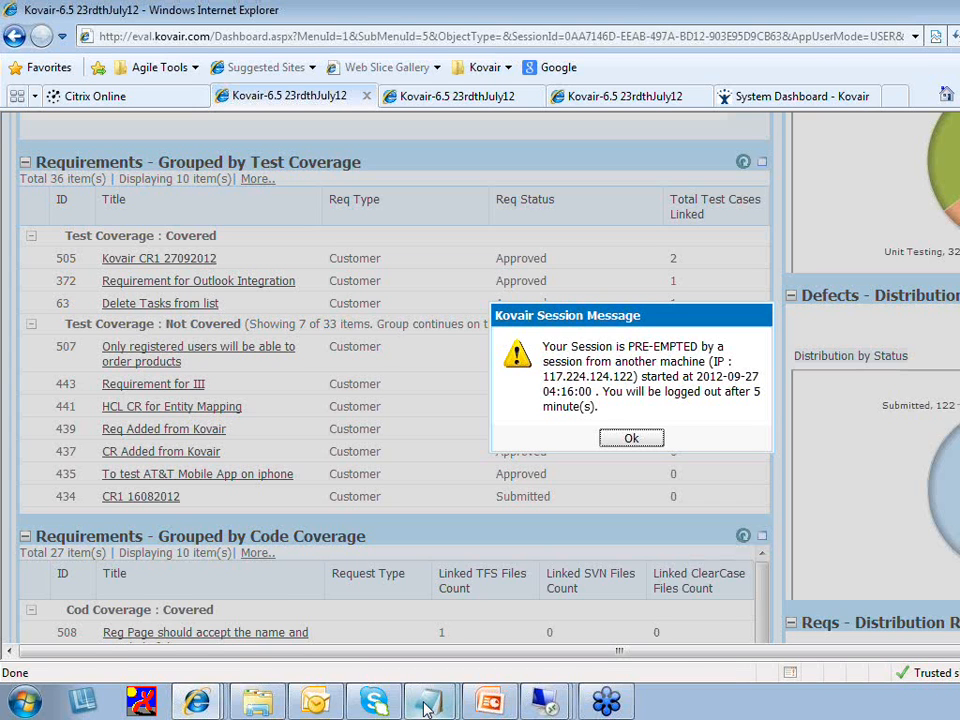
left_click(427, 705)
mouse_move(545, 700)
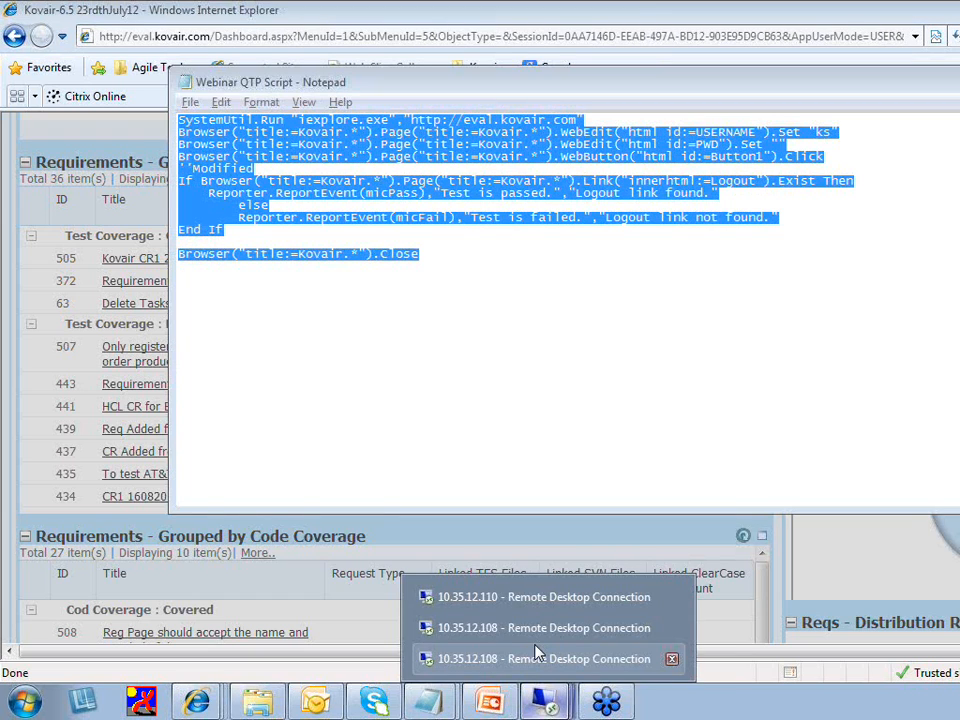
left_click(537, 658)
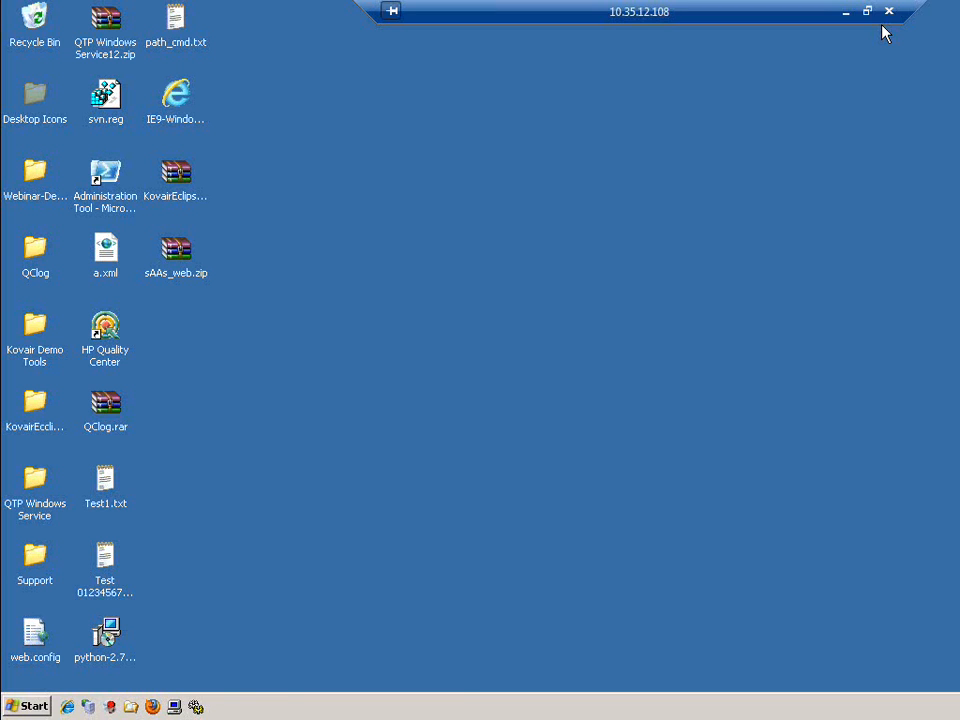
left_click(846, 12)
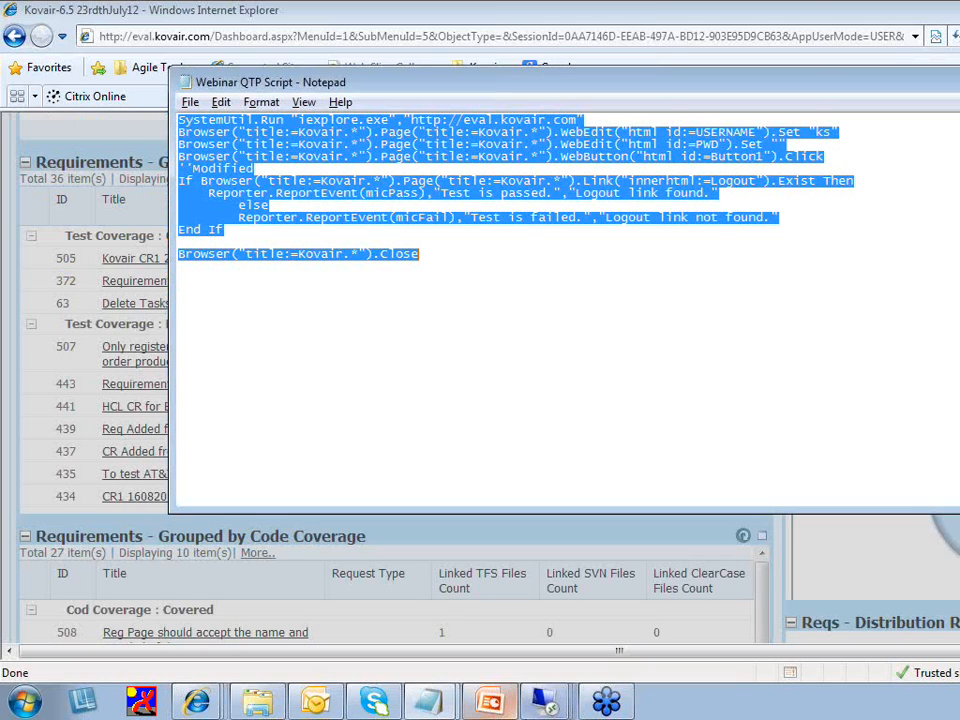
mouse_move(545, 700)
left_click(510, 626)
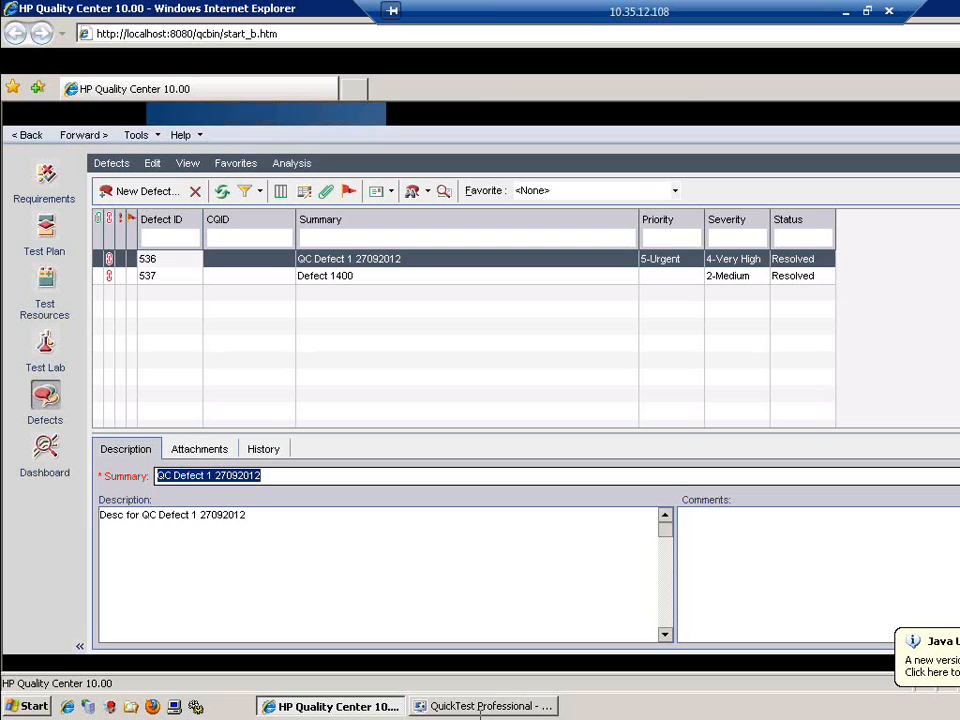
left_click(481, 707)
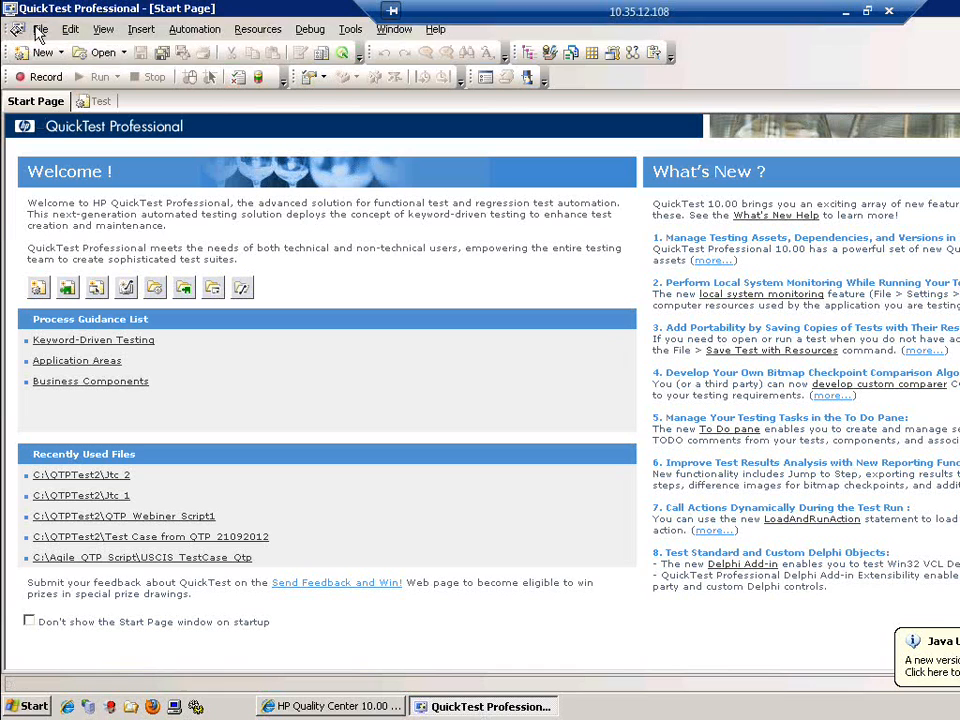
Create a new blank test named Test via File > New > Test
left_click(39, 30)
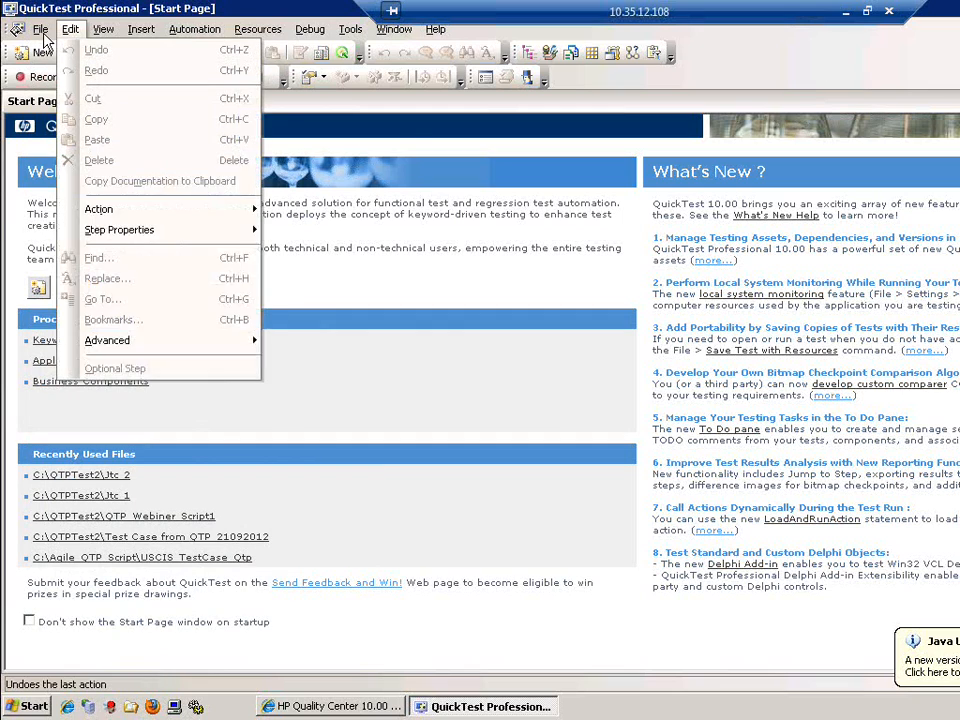
left_click(43, 36)
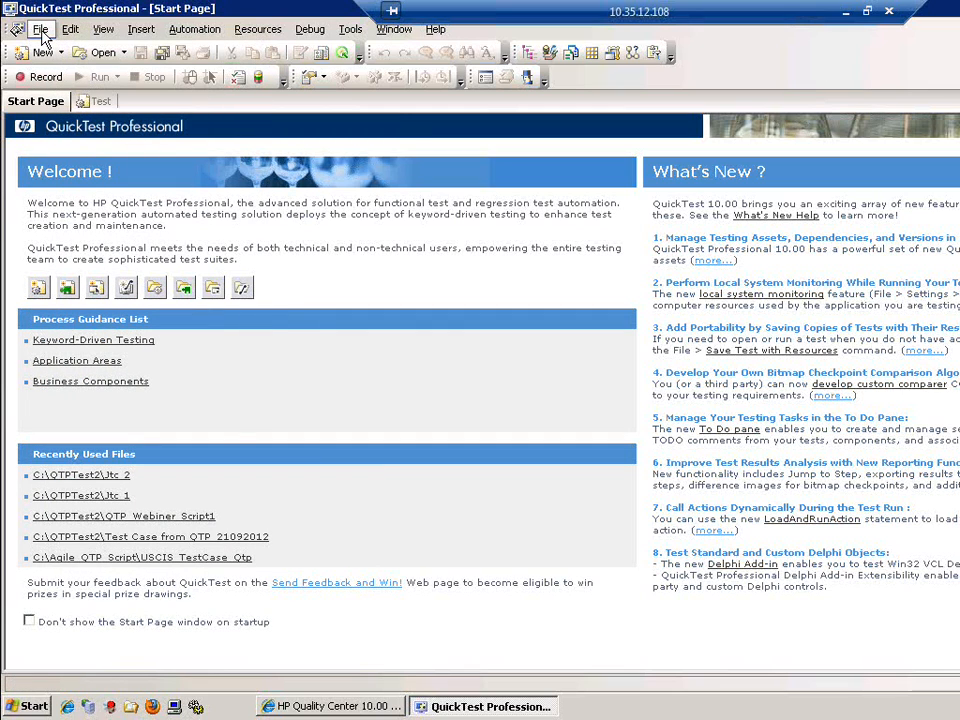
left_click(42, 33)
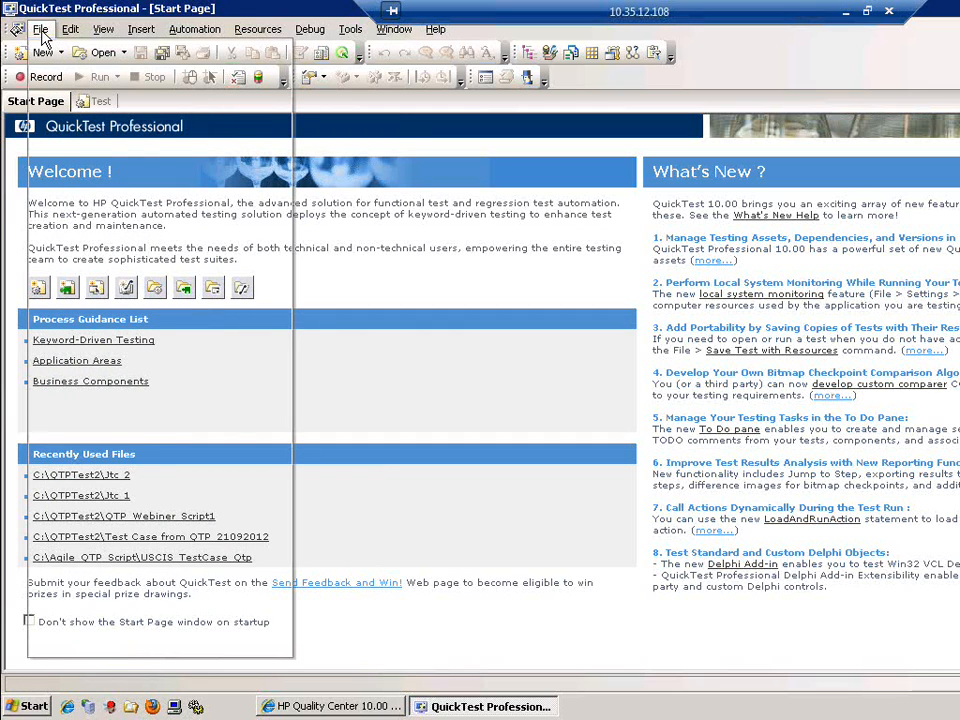
mouse_move(68, 52)
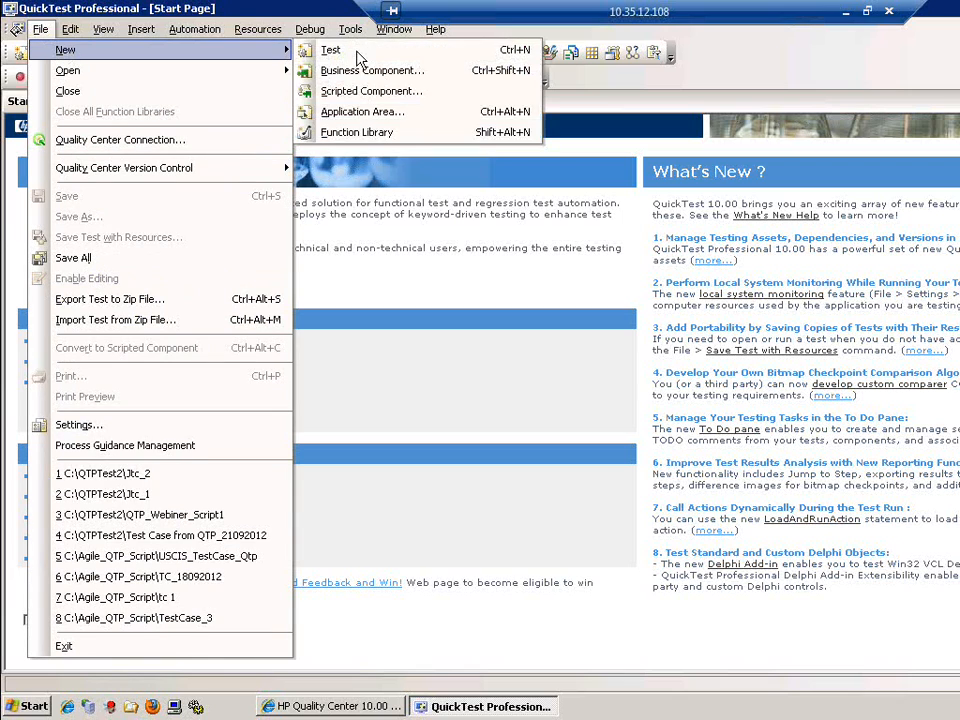
left_click(356, 50)
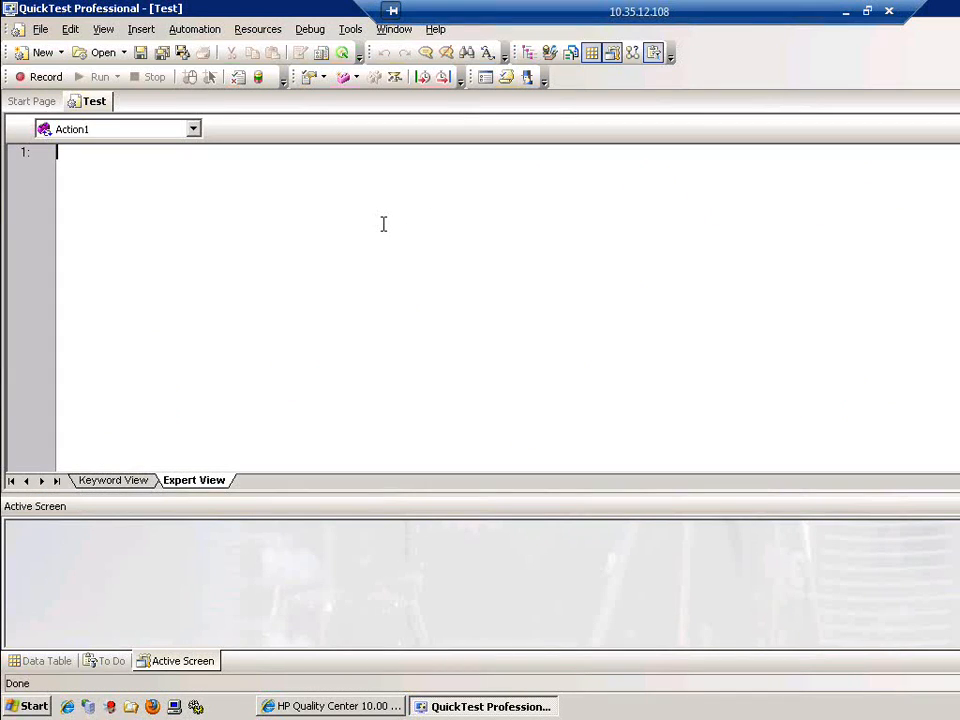
Paste the 12-line Kovair login script into Action1 and name the save Reg_Page_Aut_Script
type("SystemUtil.Run \"iexplore.exe\",\"http://eval.kovair.com\" Browser(\"title:=Kovair.*\").Page(\"title:=Kovair.*\").WebEdit(\"html id:=USERNAME\").Set \"ks\" Browser(\"title:=Kovair.*\").Page(\"title:=Kovair.*\").WebEdit(\"html id:=PWD\").Set \"\" Browser(\"title:=Kovair.*\").Page(\"title:=Kovair.*\").WebButton(\"html id:=Button1\").Click 'Modified If Browser(\"title:=Kovair.*\").Page(\"title:=Kovair.*\").Link(\"innerhtml:=Logout\").Exist Then \tReporter.ReportEvent(micPass),\"Test is passed.\",\"Logout link found.\" \telse \tReporter.ReportEvent(micFail),\"Test is failed.\",\"Logout link not found.\" End If  Browser(\"title:=Kovair.*\").Close")
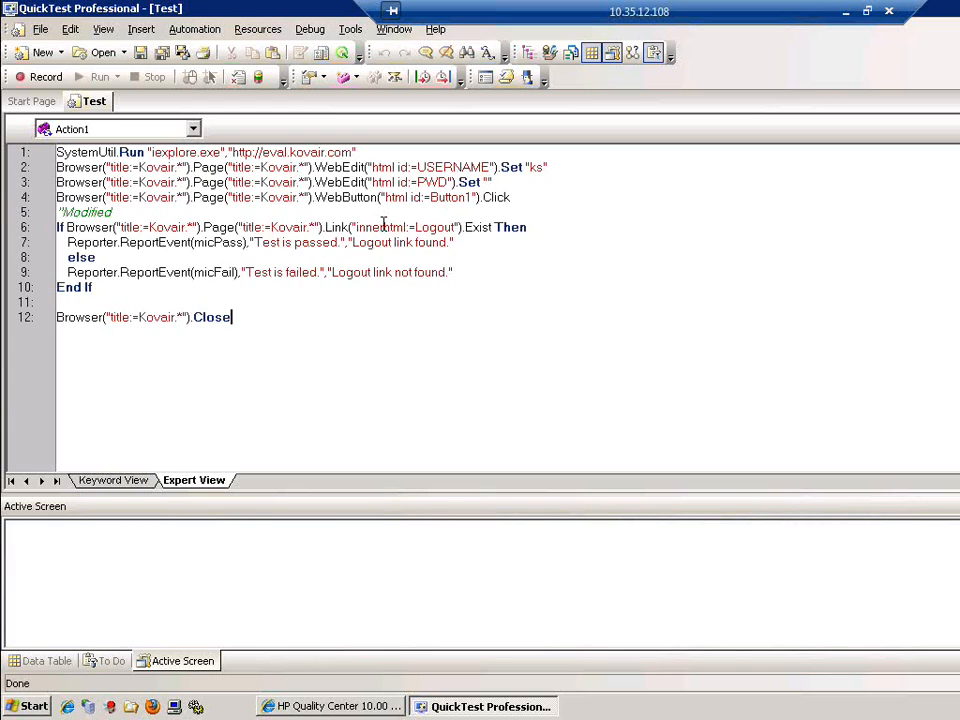
left_click(141, 54)
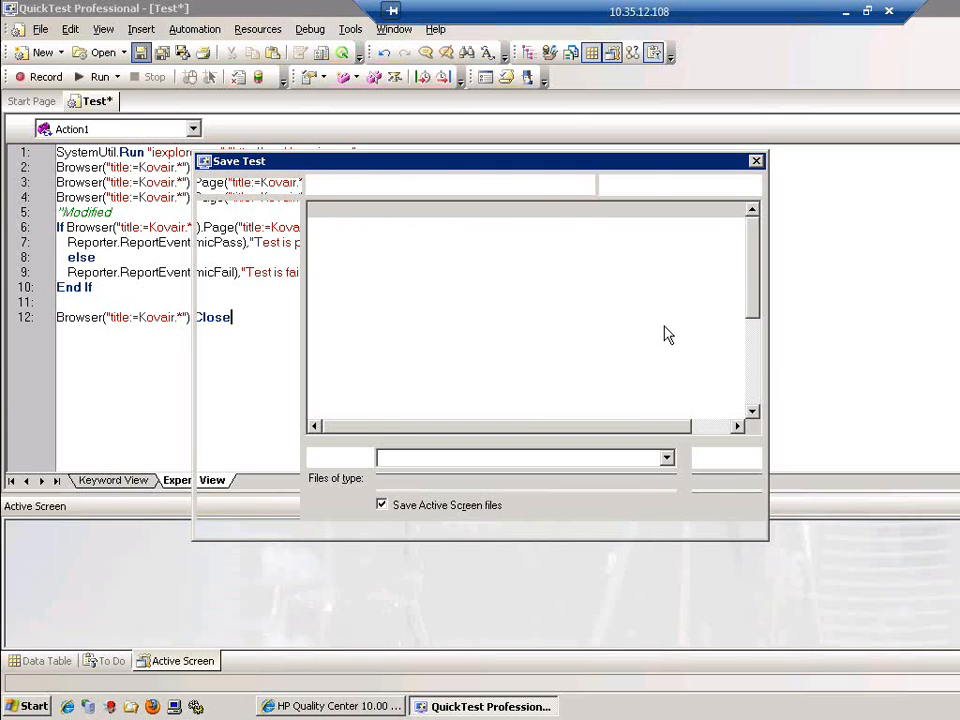
type("R")
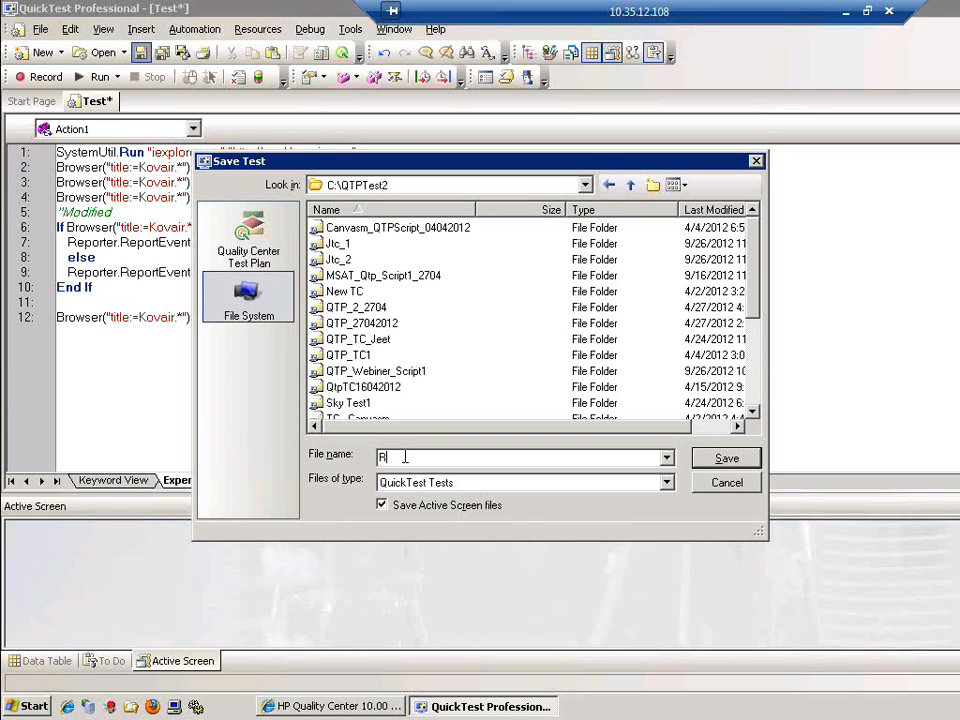
type("eg_Page_Aut_Script")
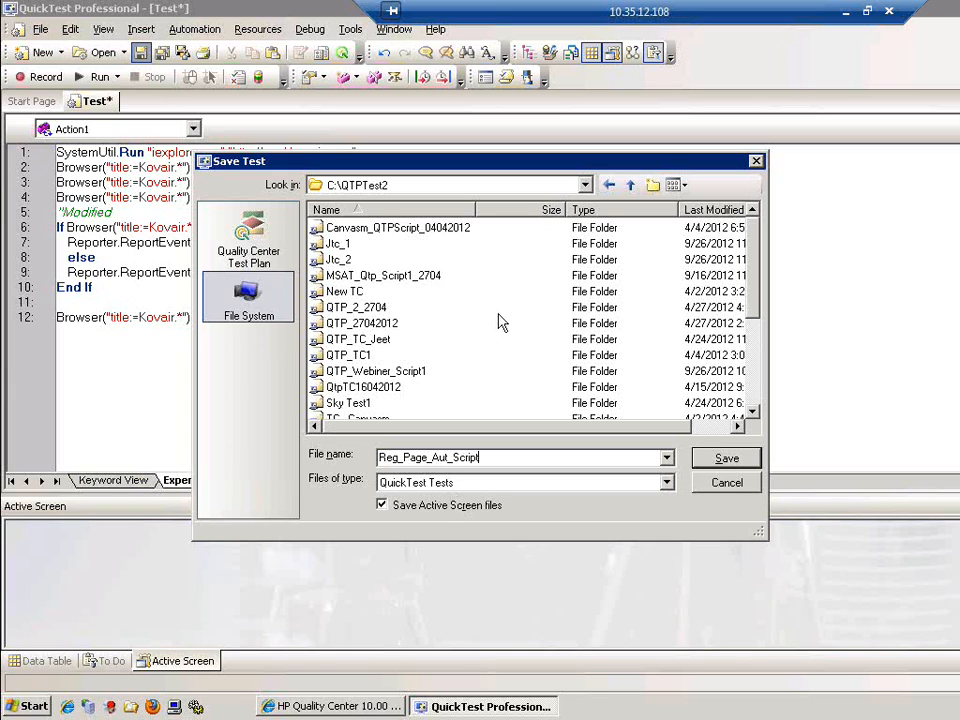
Save Reg_Page_Aut_Script in C:\QTPTest2 and run it with results going to Res1
left_click(712, 457)
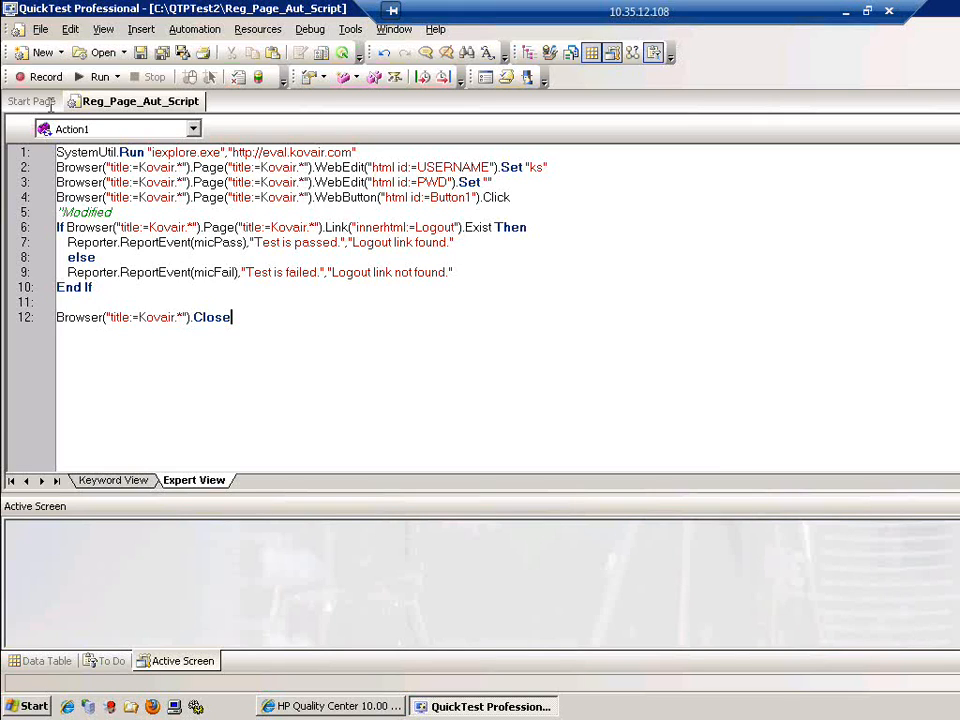
left_click(96, 78)
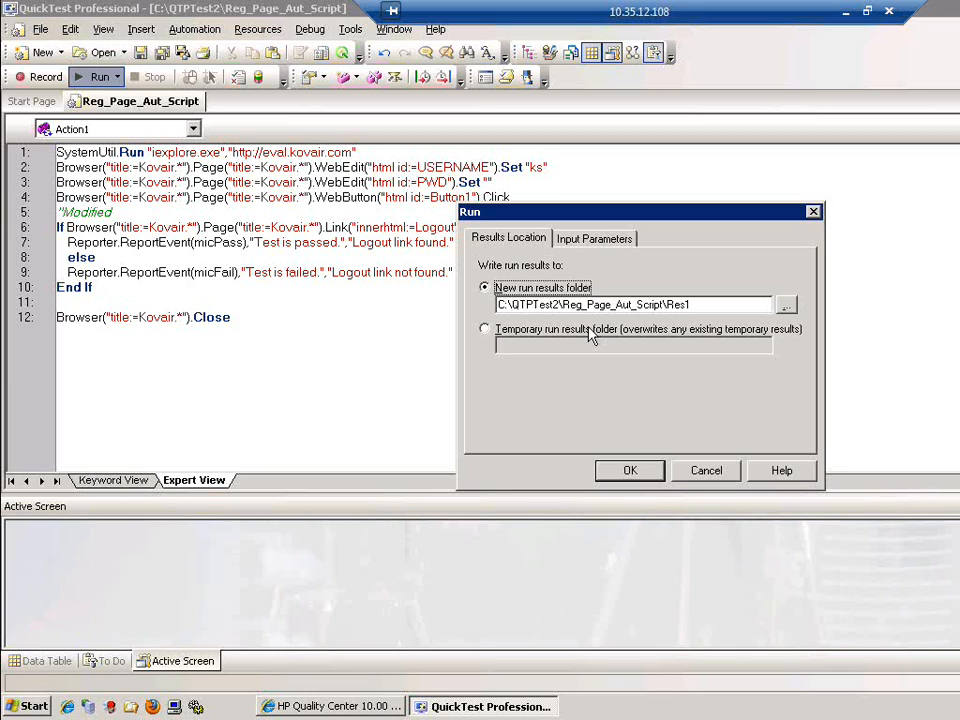
left_click(653, 469)
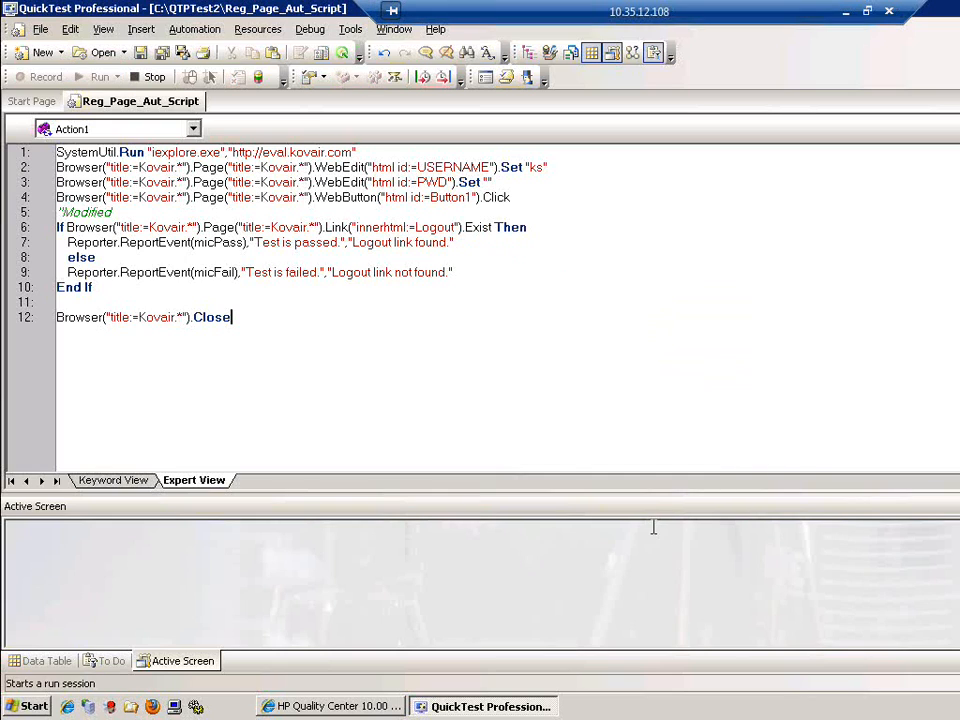
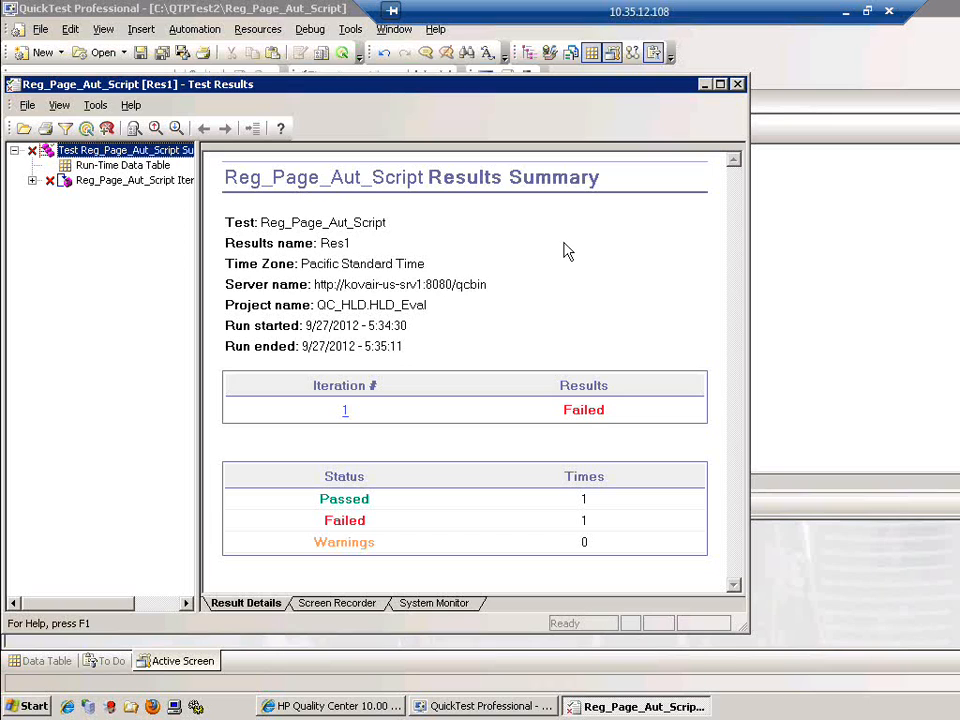
Minimize the remote QuickTest session showing the failed Reg_Page_Aut_Script run
left_click(857, 11)
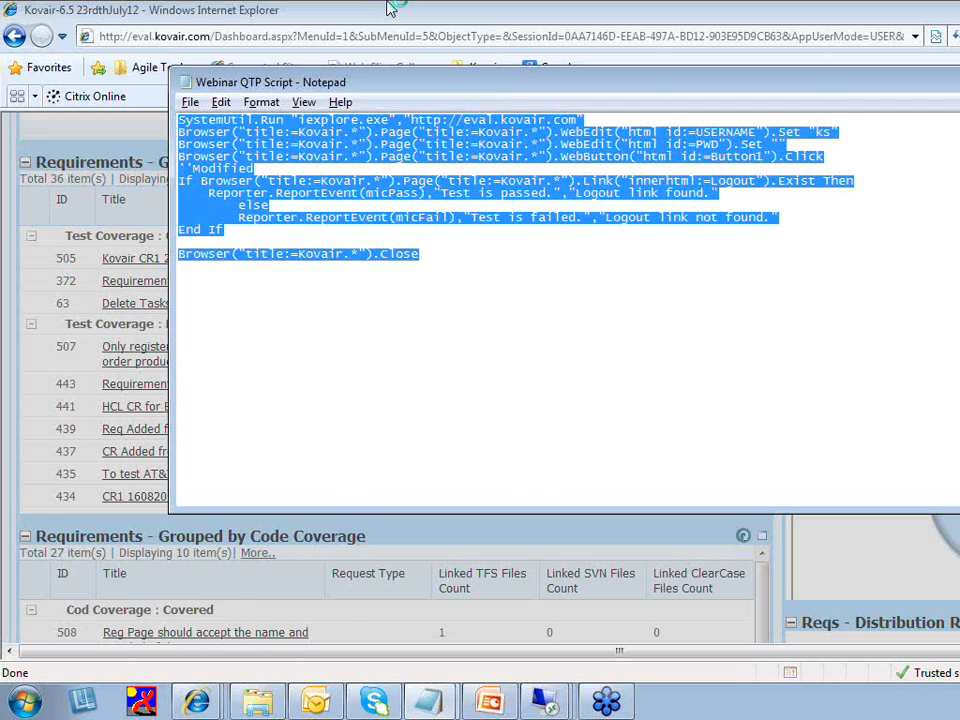
Refresh the Kovair Test Coverage gadget to show requirement 507 covered, then go to the JIRA dashboard
left_click(390, 8)
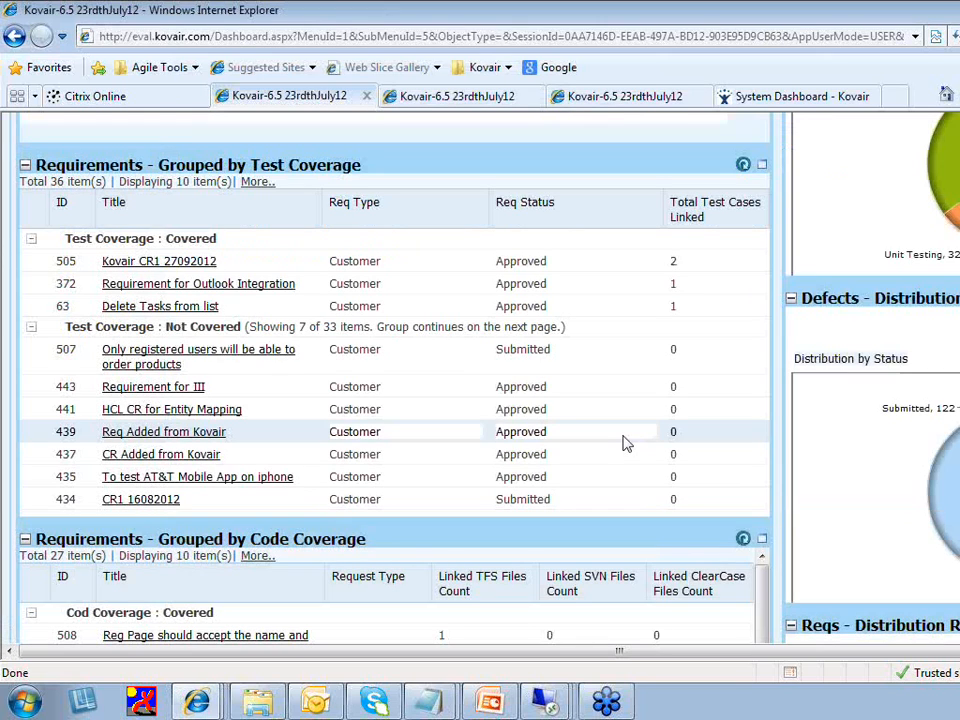
left_click(735, 244)
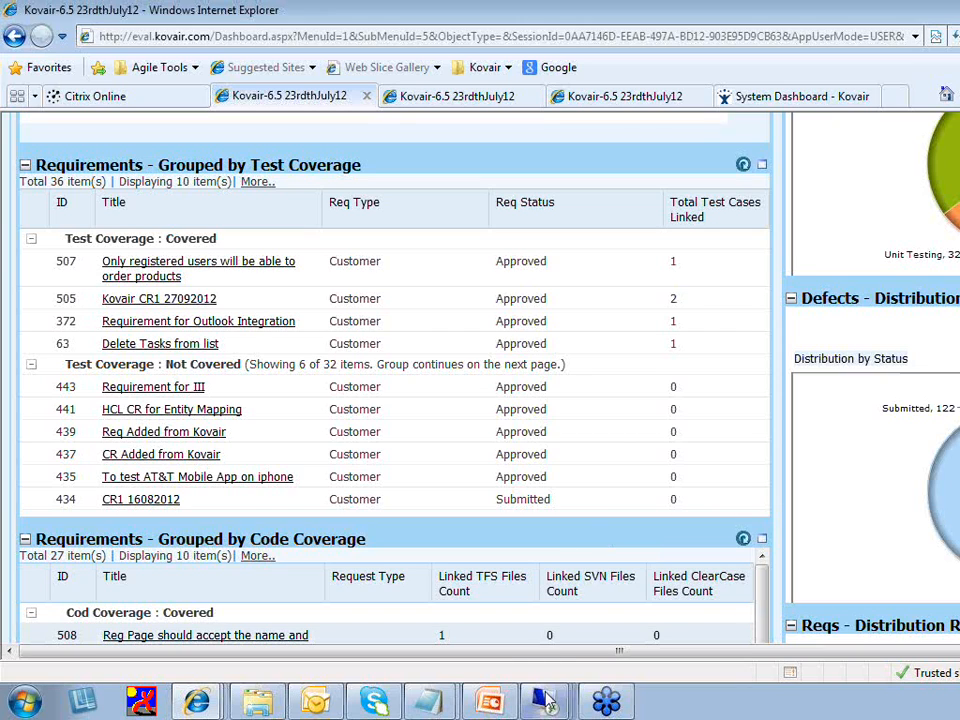
mouse_move(548, 706)
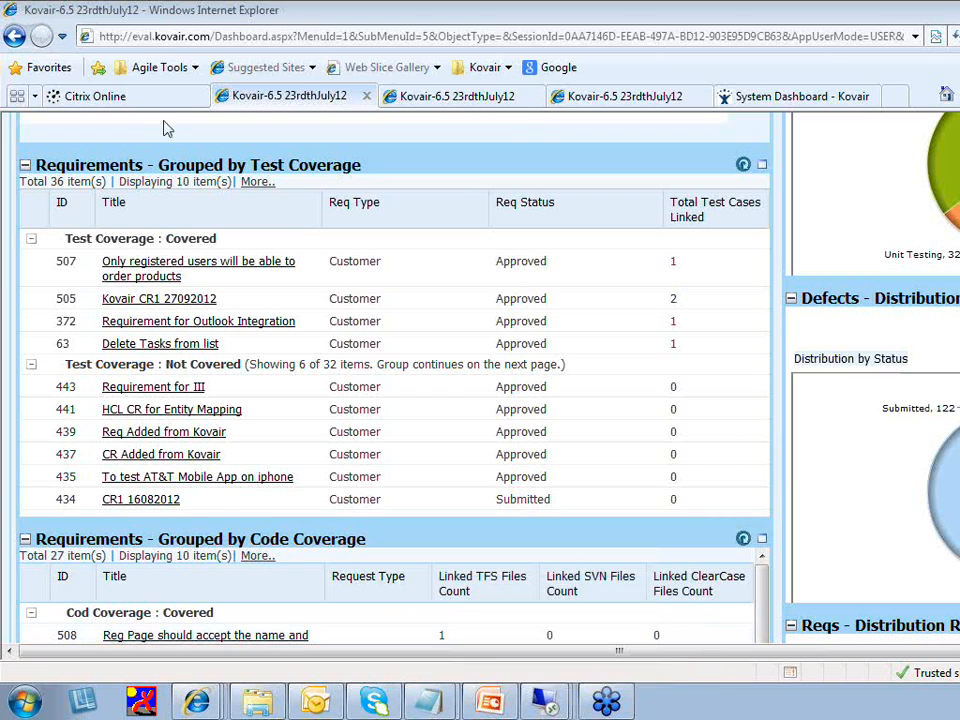
left_click(777, 100)
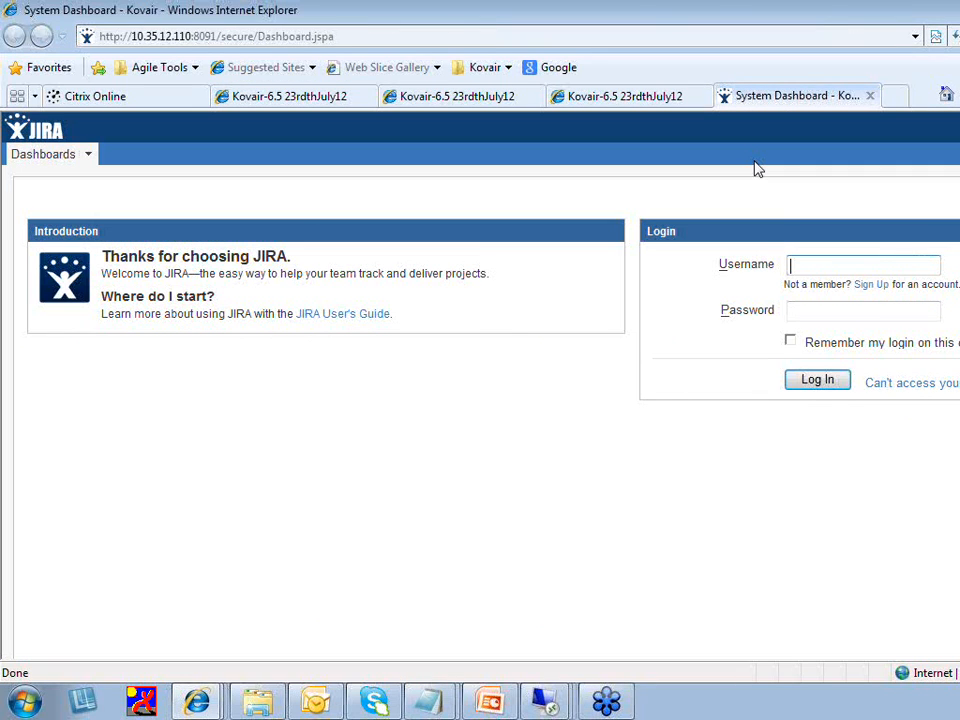
Log in to JIRA with the username and password, re-entering the password after the first attempt fails
type("kovair")
key("Tab")
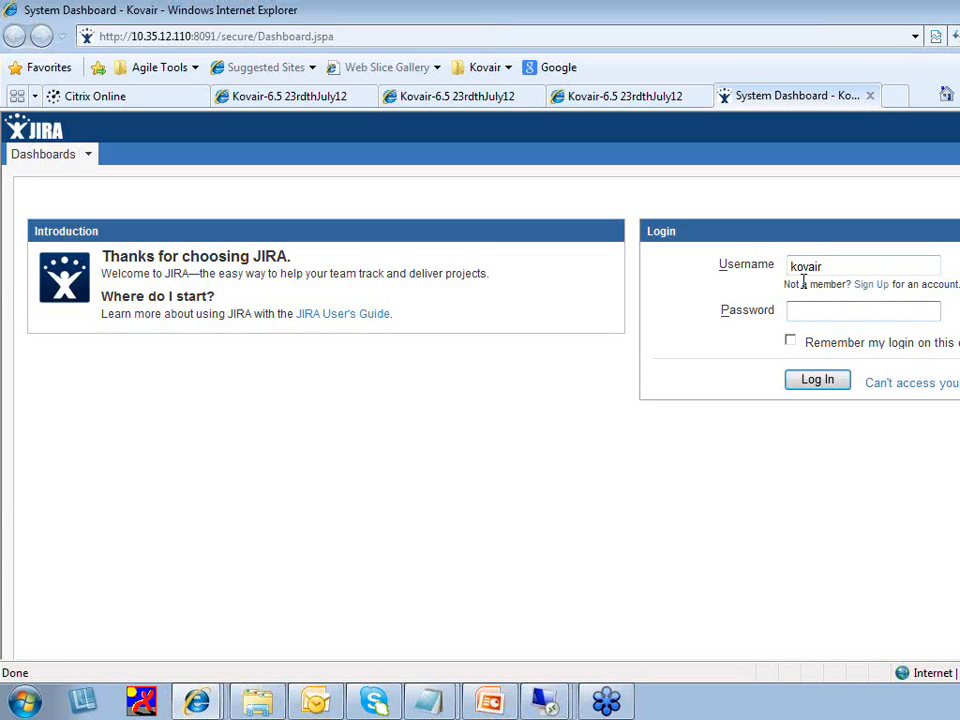
type("********")
left_click(838, 385)
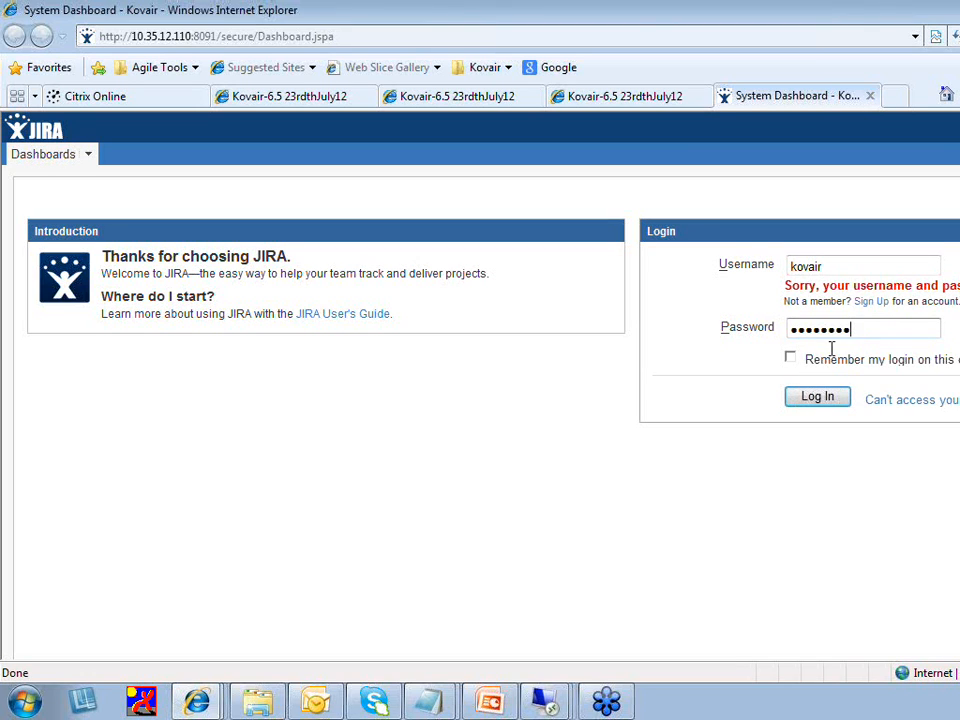
left_click_drag(855, 335, 741, 341)
key("Return")
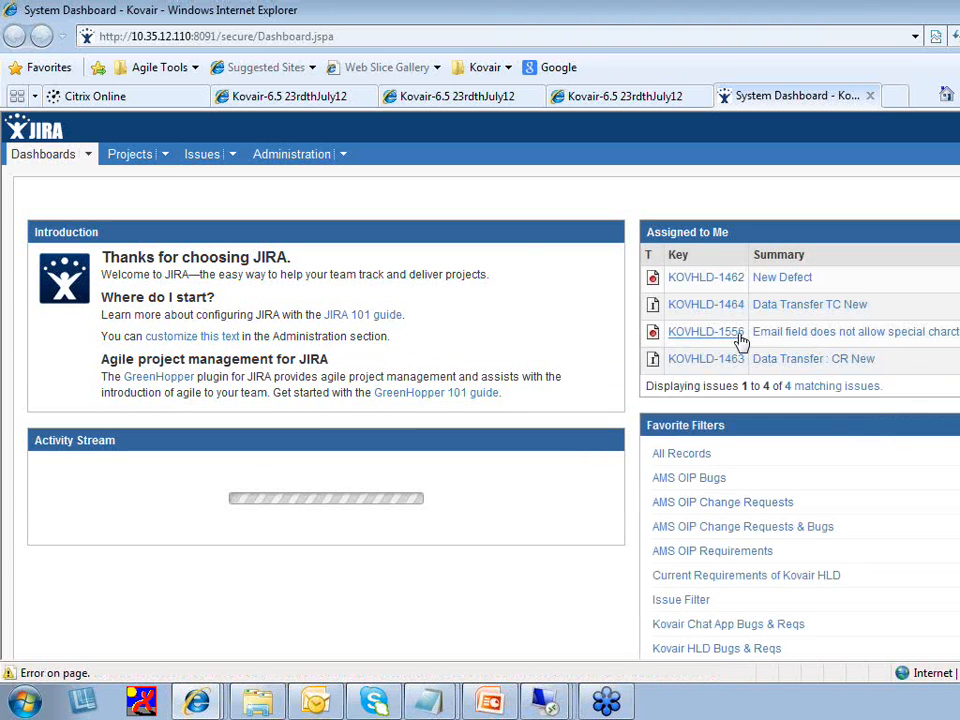
Search Bug issues in the Kovair HLD project and open KOVHLD-1556
left_click(197, 157)
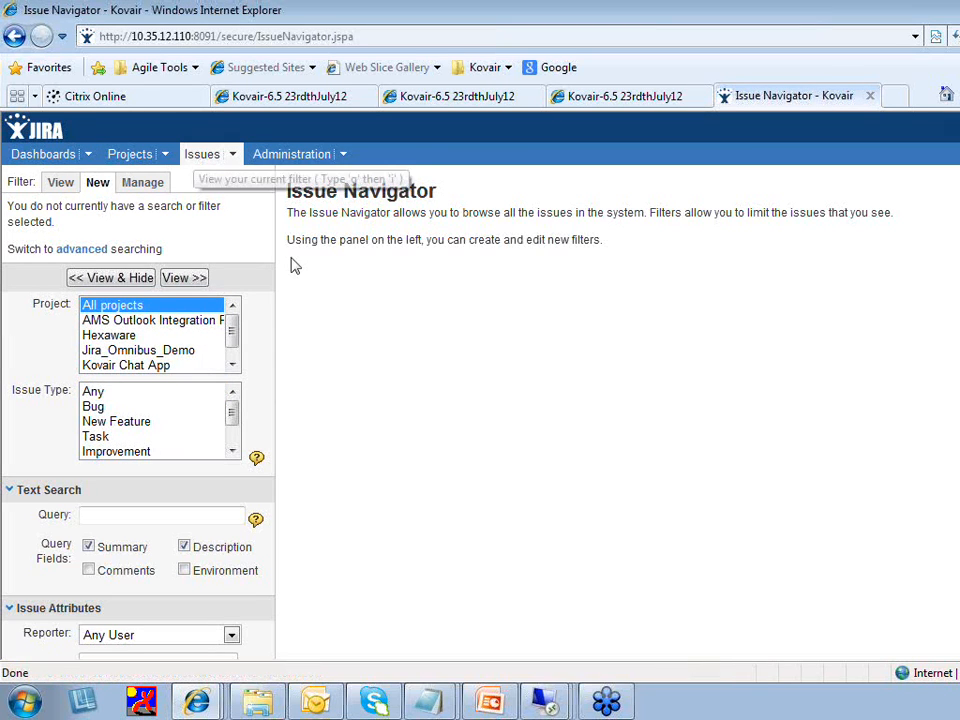
left_click(232, 365)
left_click(154, 366)
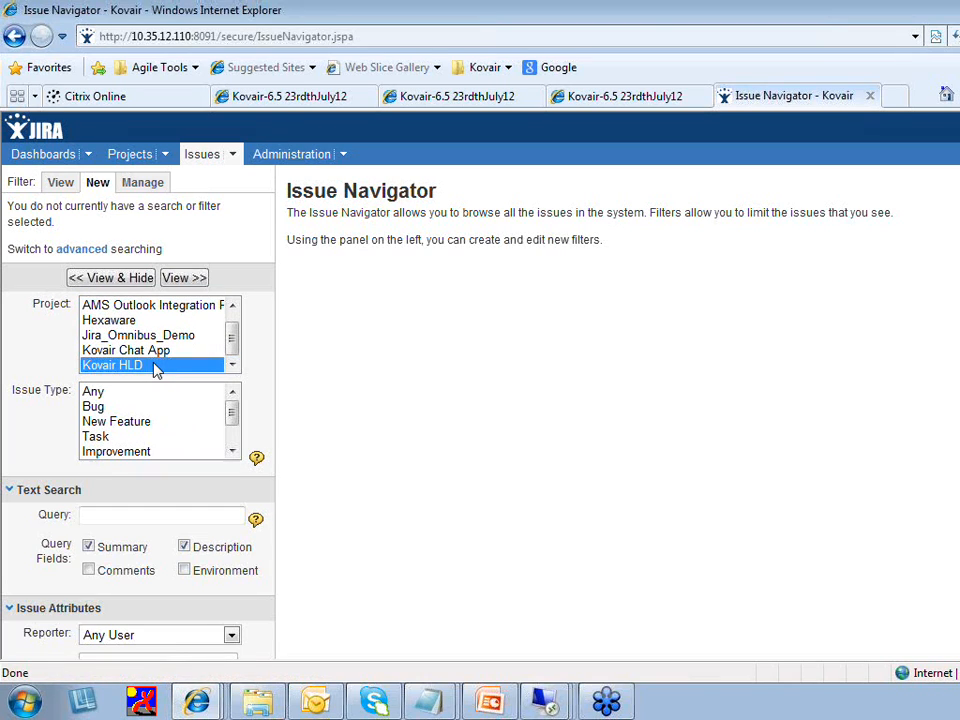
left_click(114, 406)
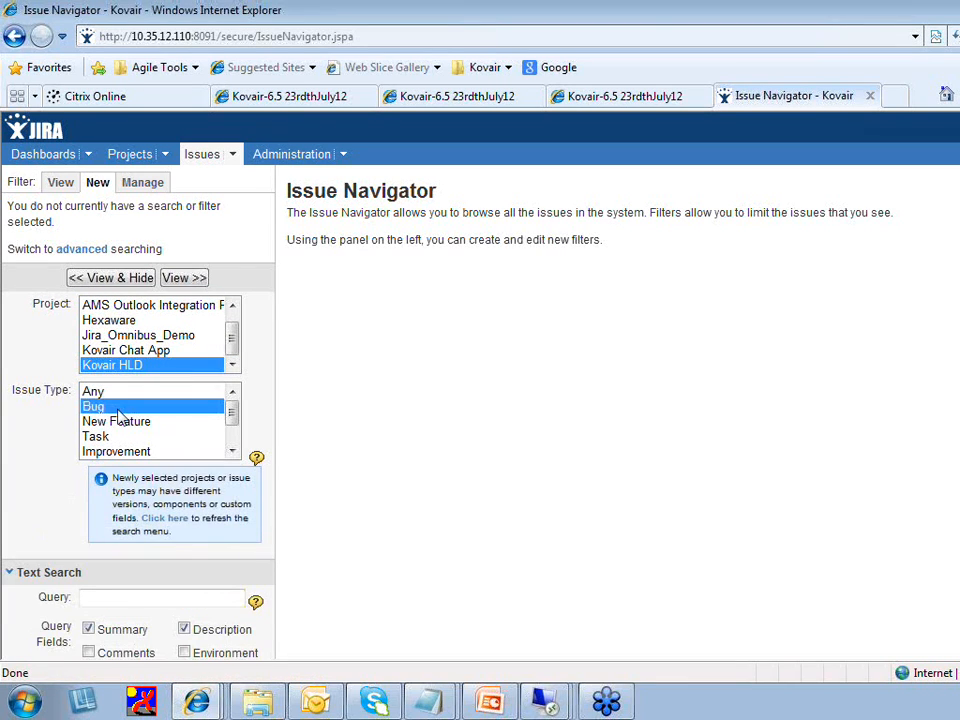
left_click(180, 278)
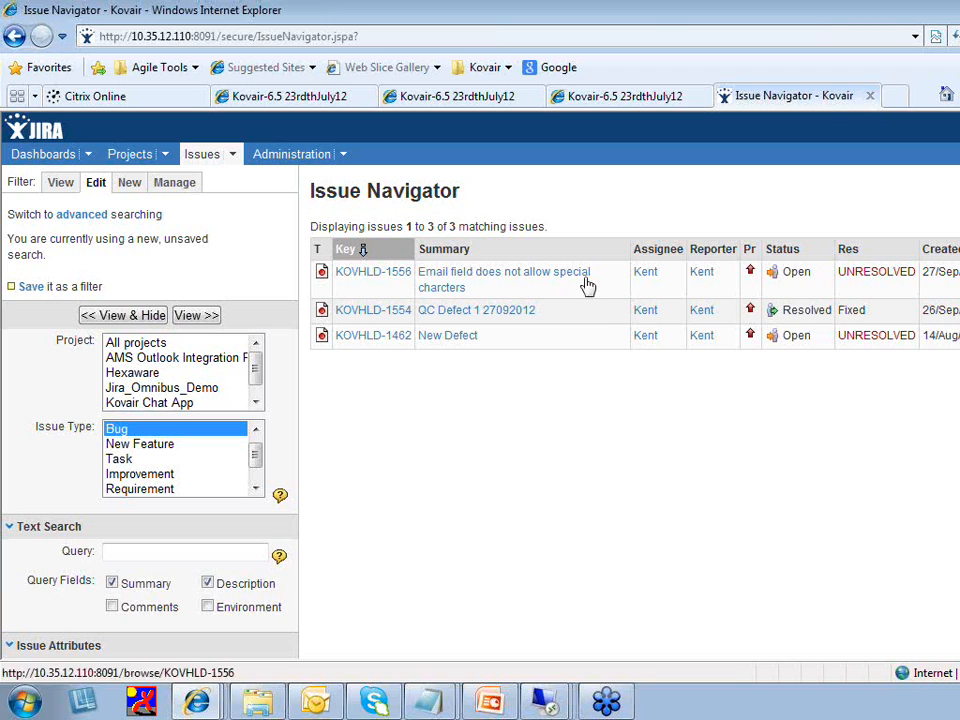
left_click(470, 276)
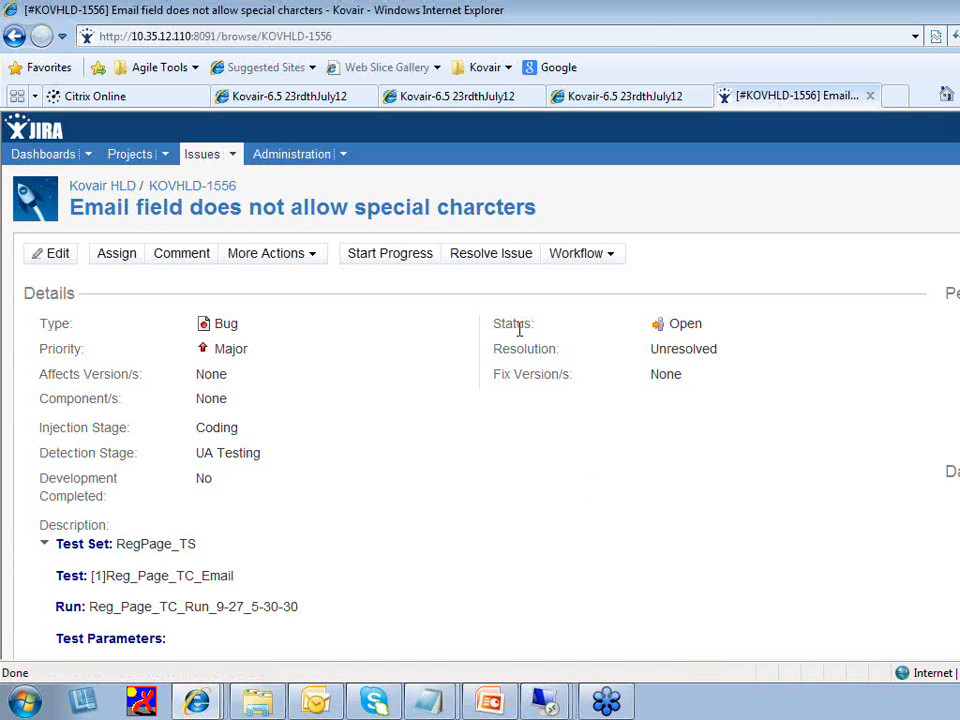
Resolve bug KOVHLD-1556 with resolution Fixed
left_click(491, 253)
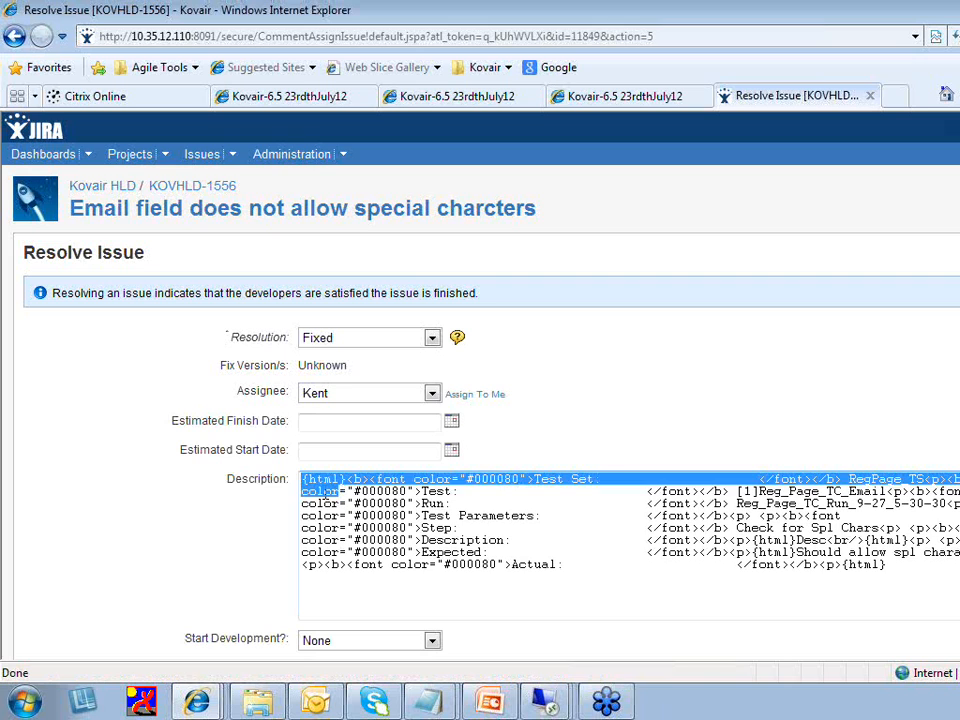
left_click_drag(333, 492, 936, 574)
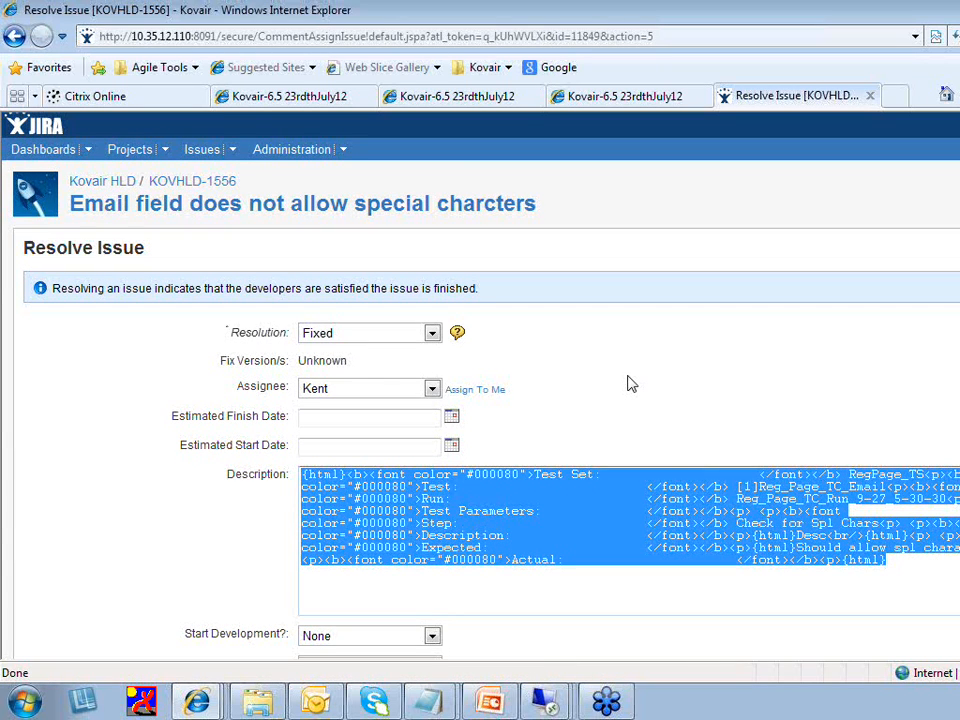
scroll(726, 560, "down", 3)
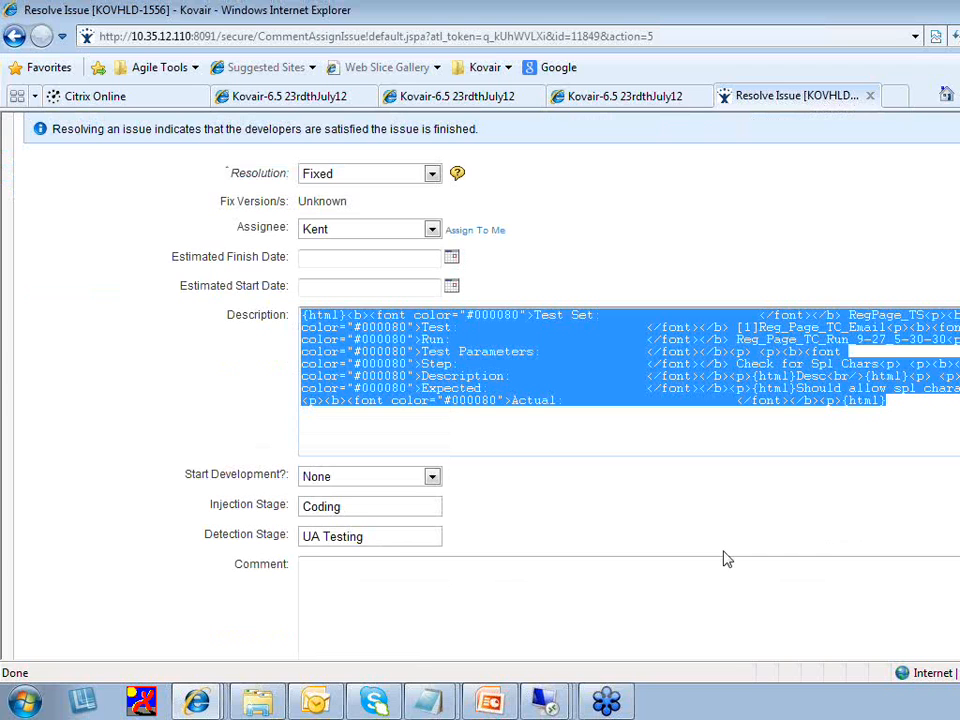
scroll(727, 560, "down", 3)
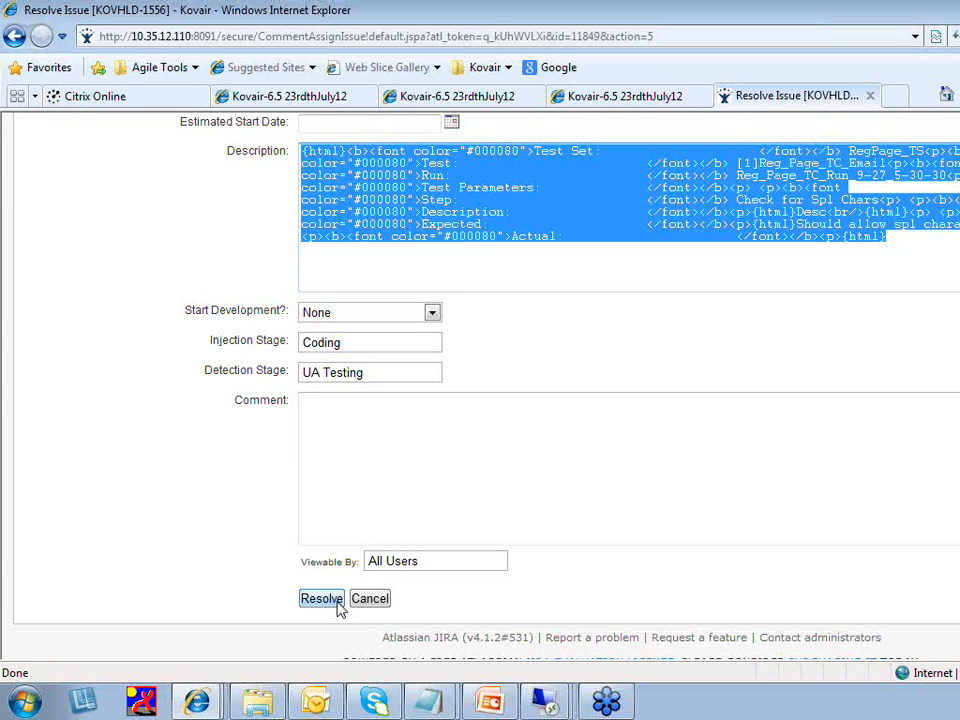
left_click(337, 603)
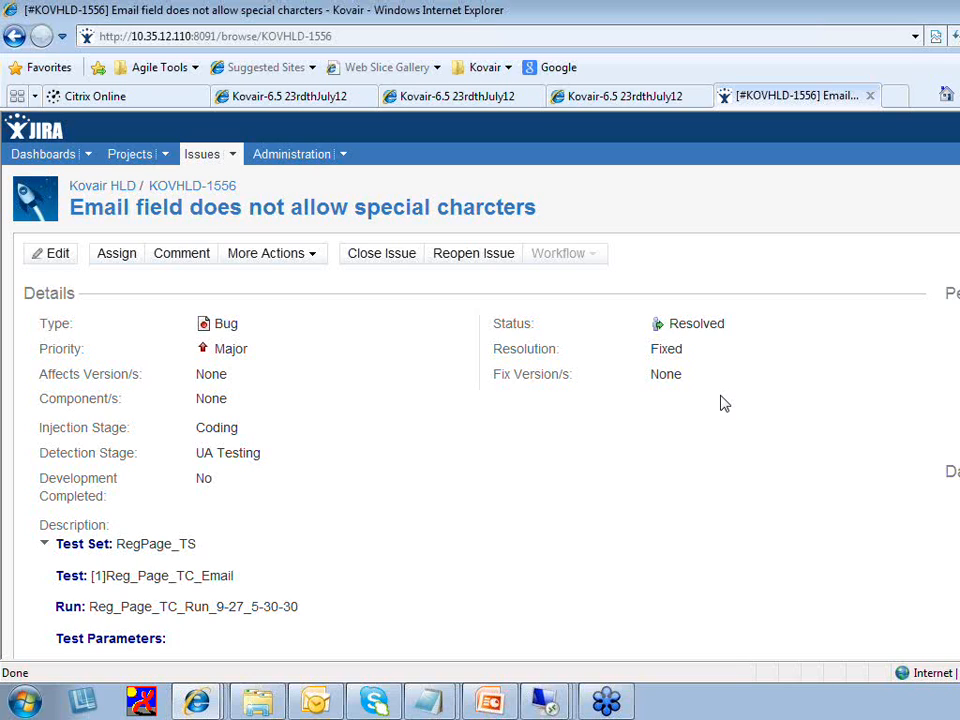
left_click(371, 258)
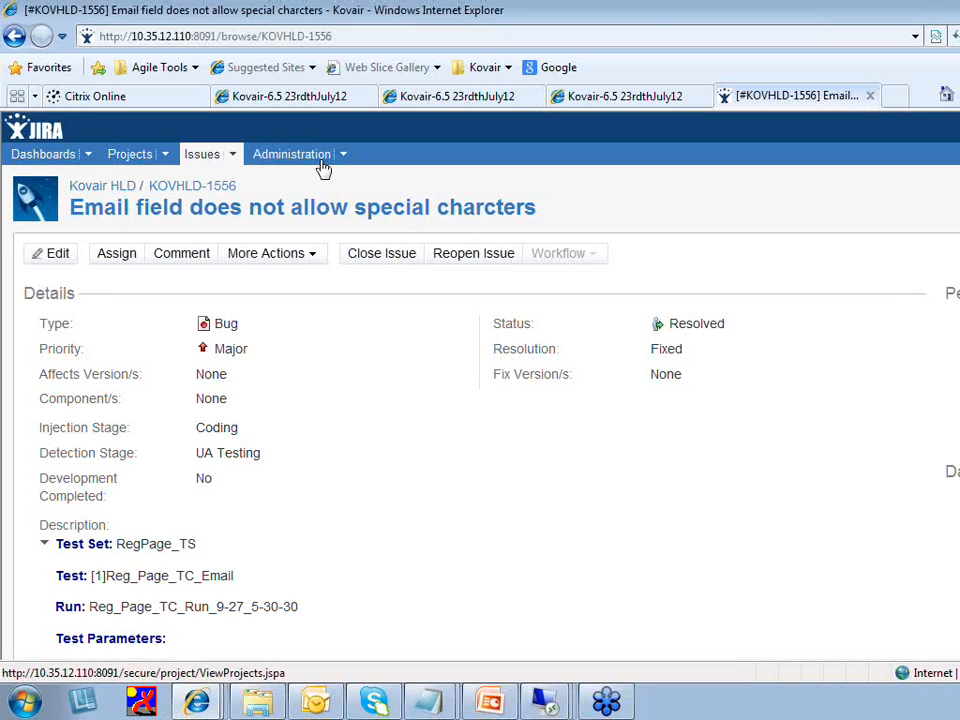
Return to the remote test machine and close the QuickTest test results
left_click(320, 101)
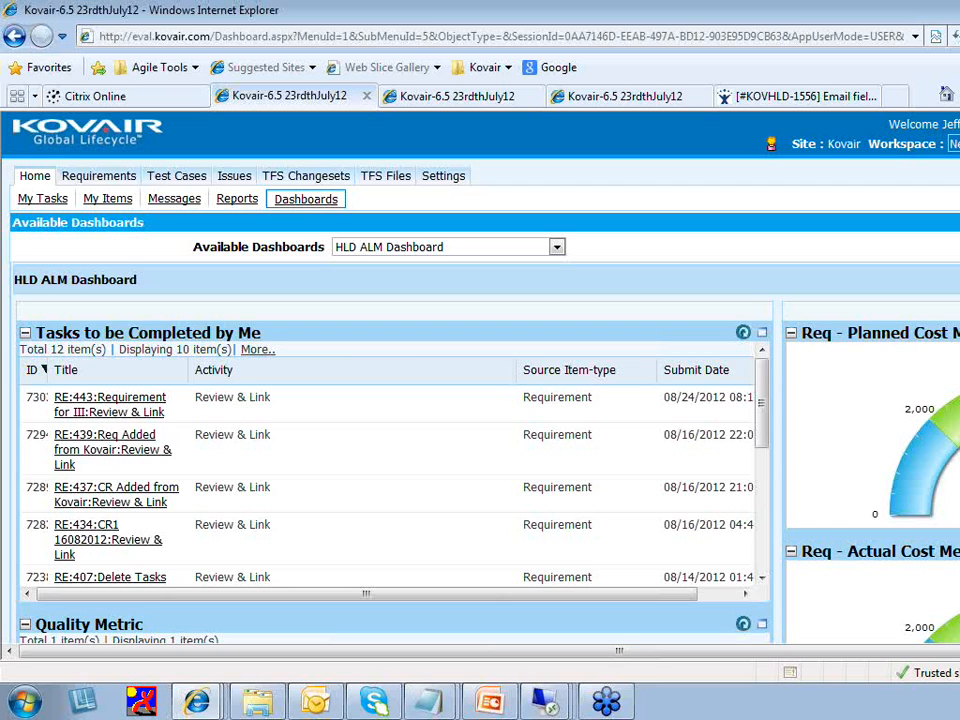
left_click(549, 708)
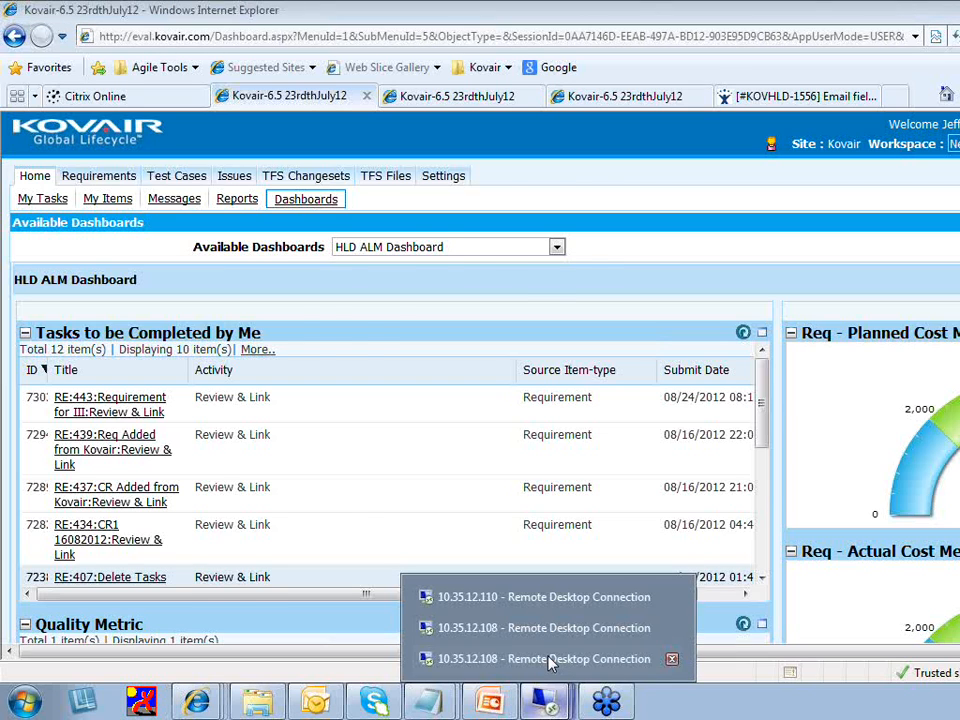
left_click(549, 659)
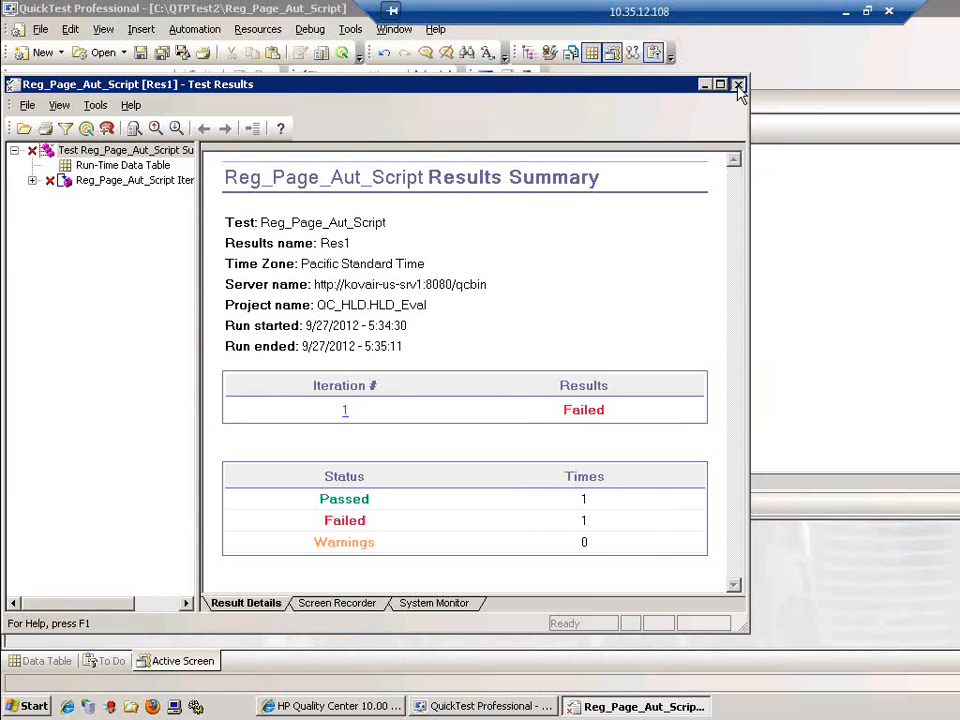
left_click(738, 85)
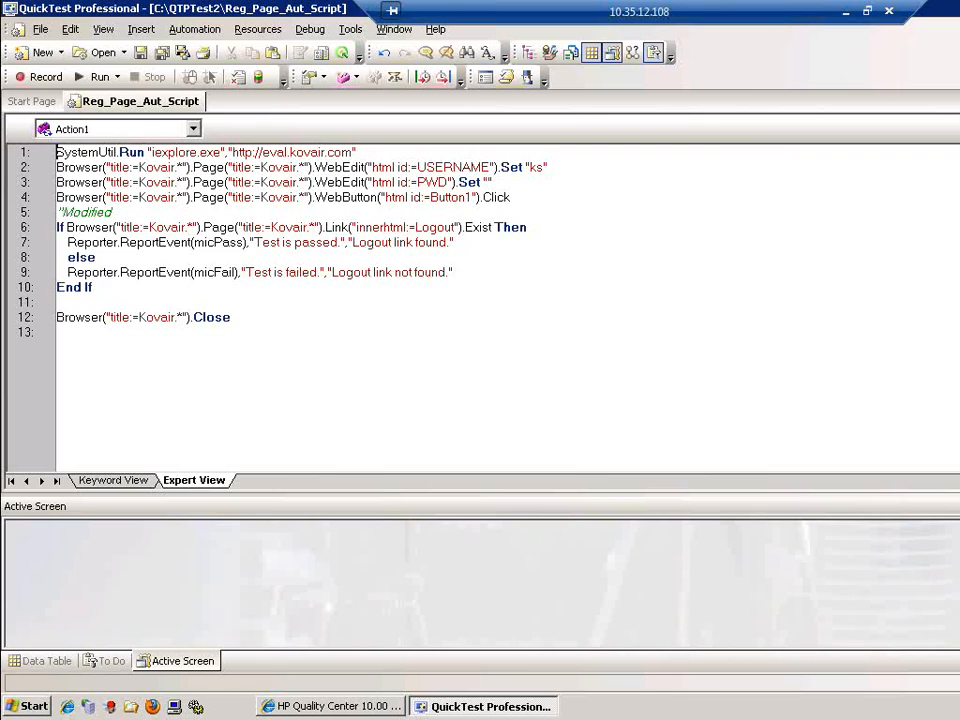
Refresh the Quality Center defects list to find defect 538, then close it and leave the remote session
left_click(318, 706)
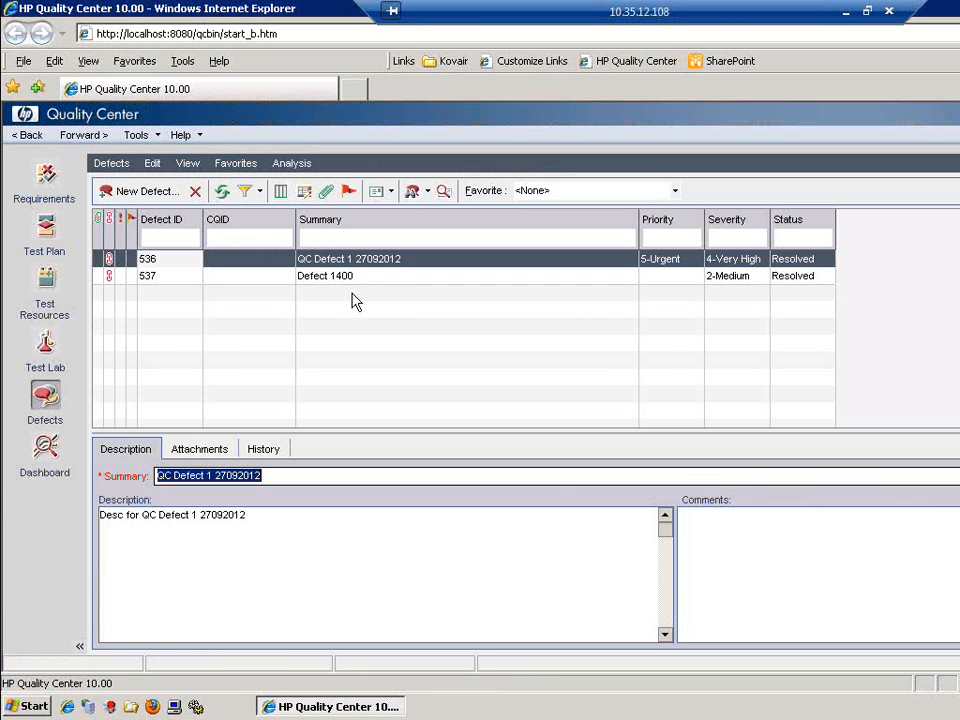
left_click(223, 191)
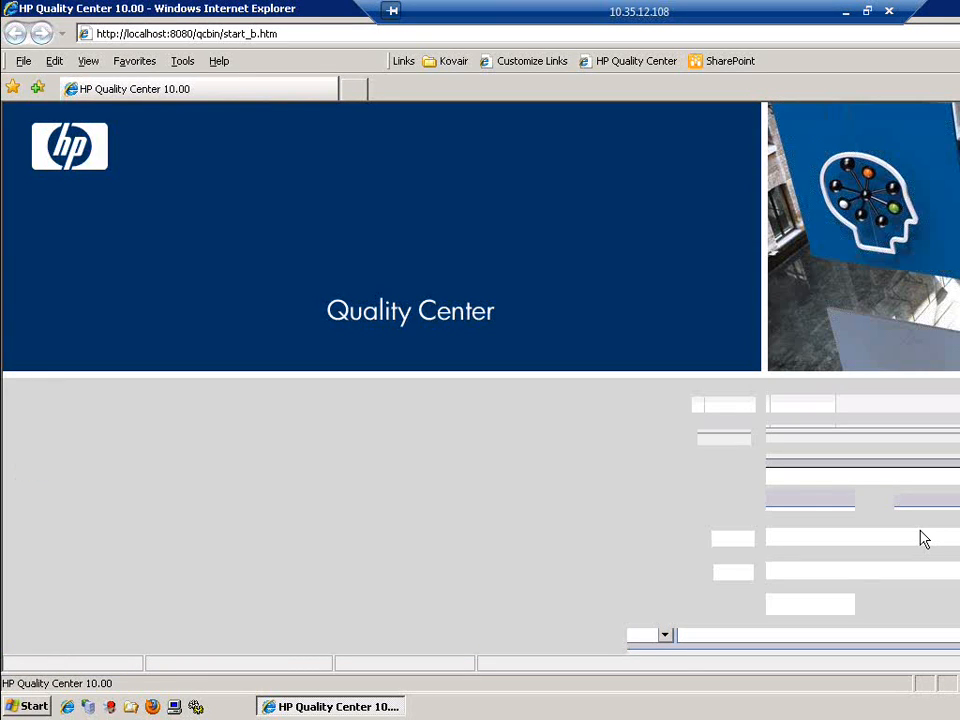
key("alt+F4")
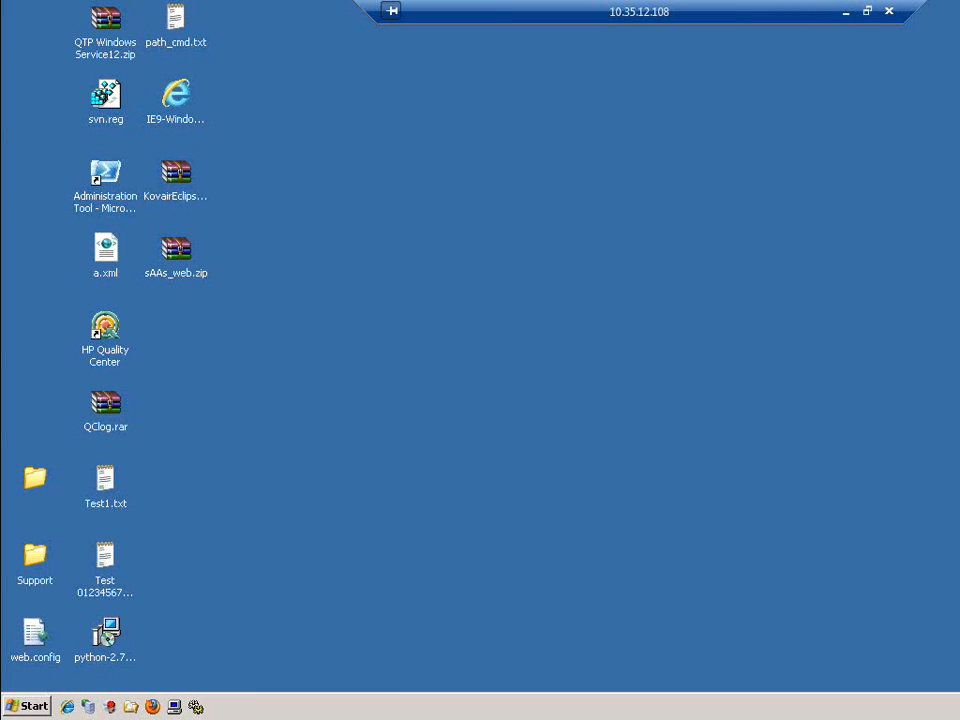
left_click(845, 11)
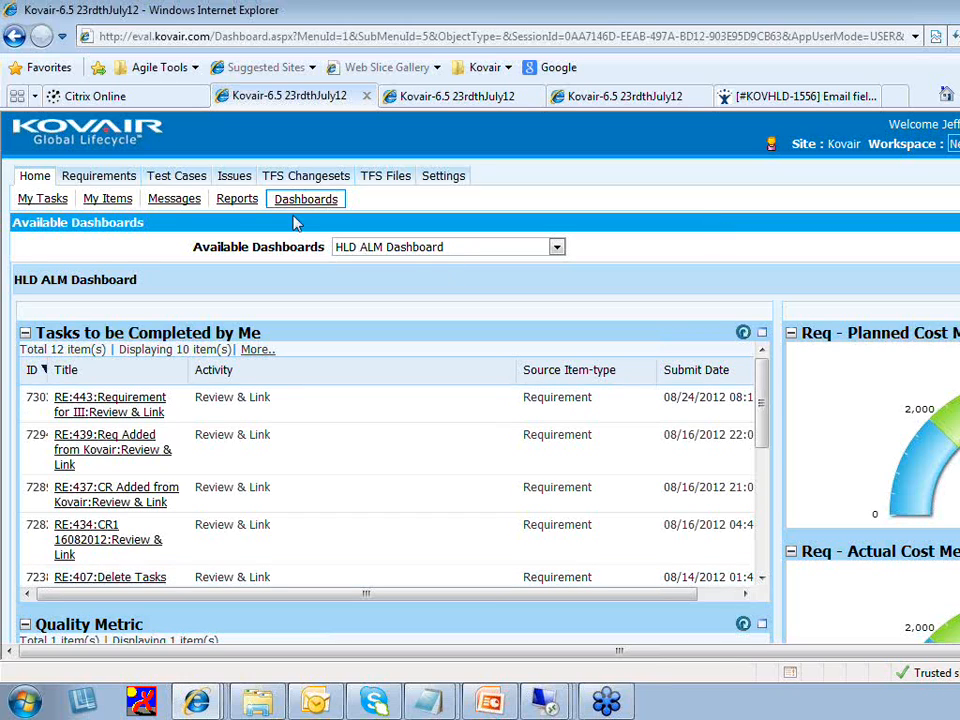
Open the Requirements Traceability View and search for requirement ID 507
left_click(105, 178)
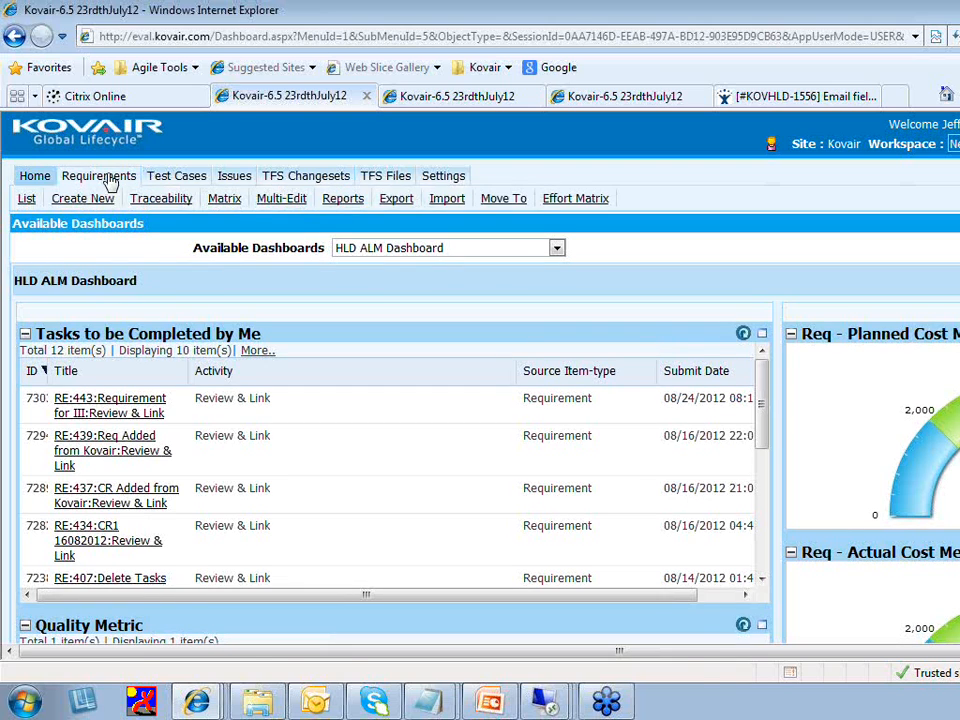
left_click(165, 201)
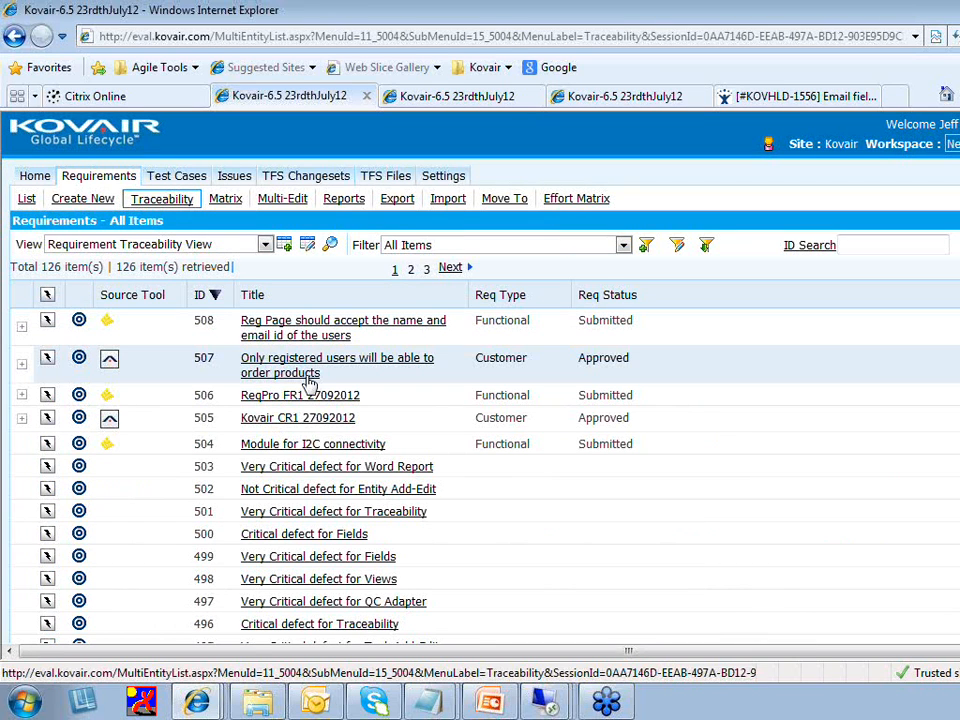
left_click(860, 245)
type("507")
key("Return")
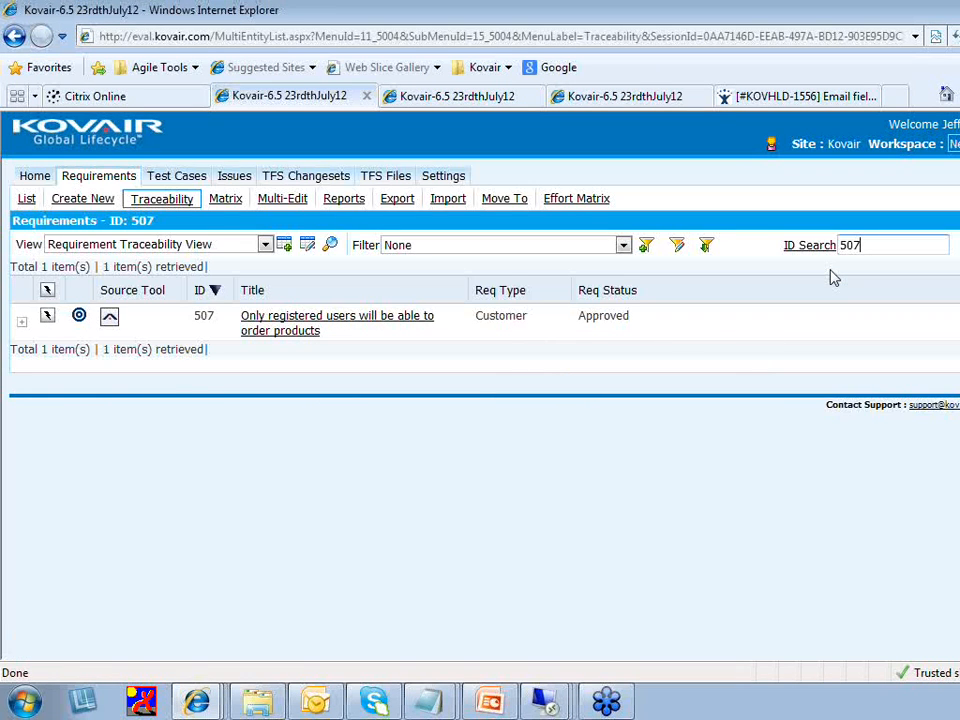
Expand requirement 507, the Reg_Page_TC_Email test case, requirement 508 and Changeset 141 to show defect 538 and files
left_click(22, 326)
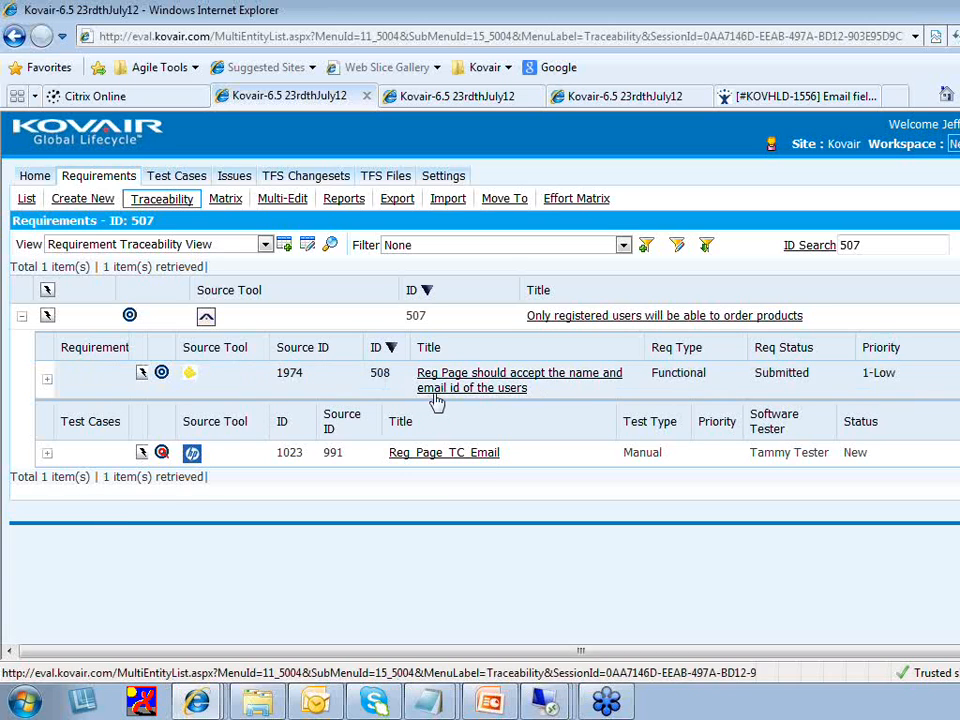
left_click(47, 455)
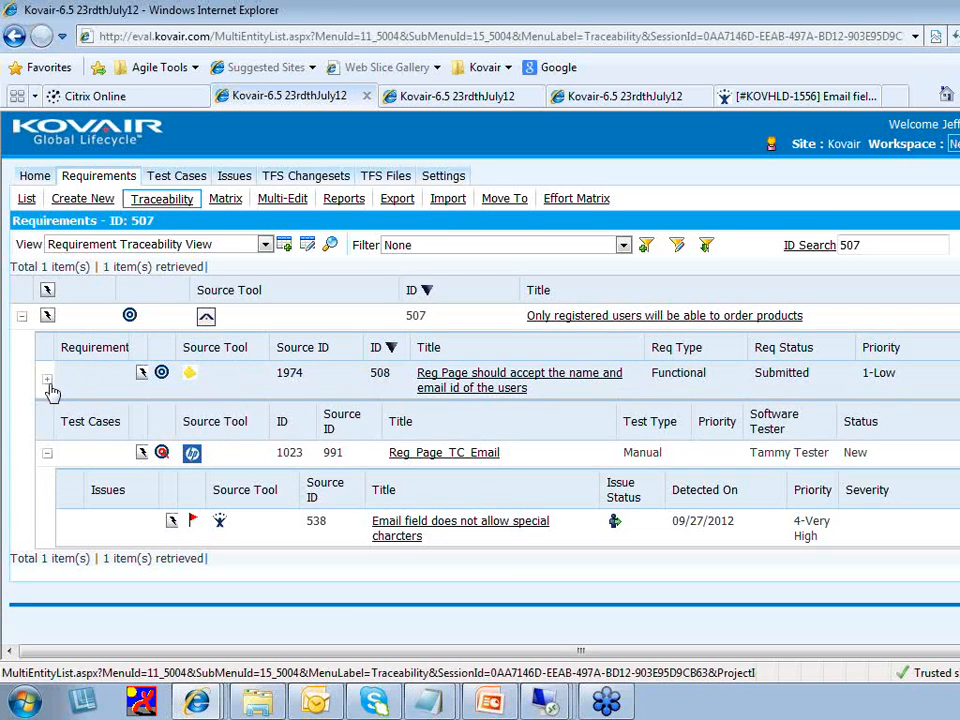
left_click(47, 383)
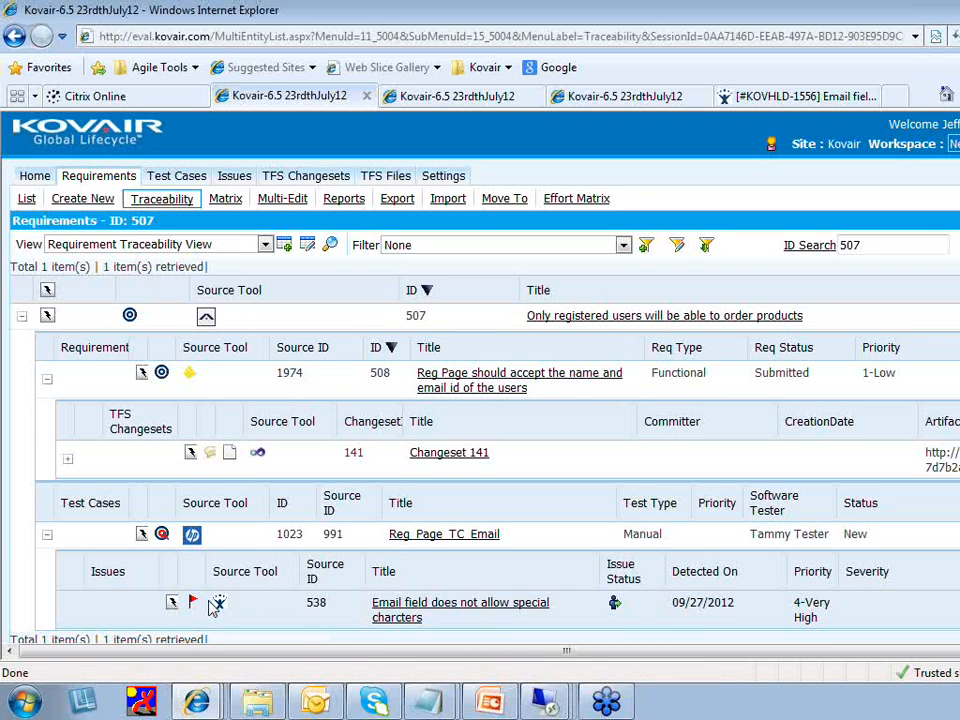
left_click(67, 460)
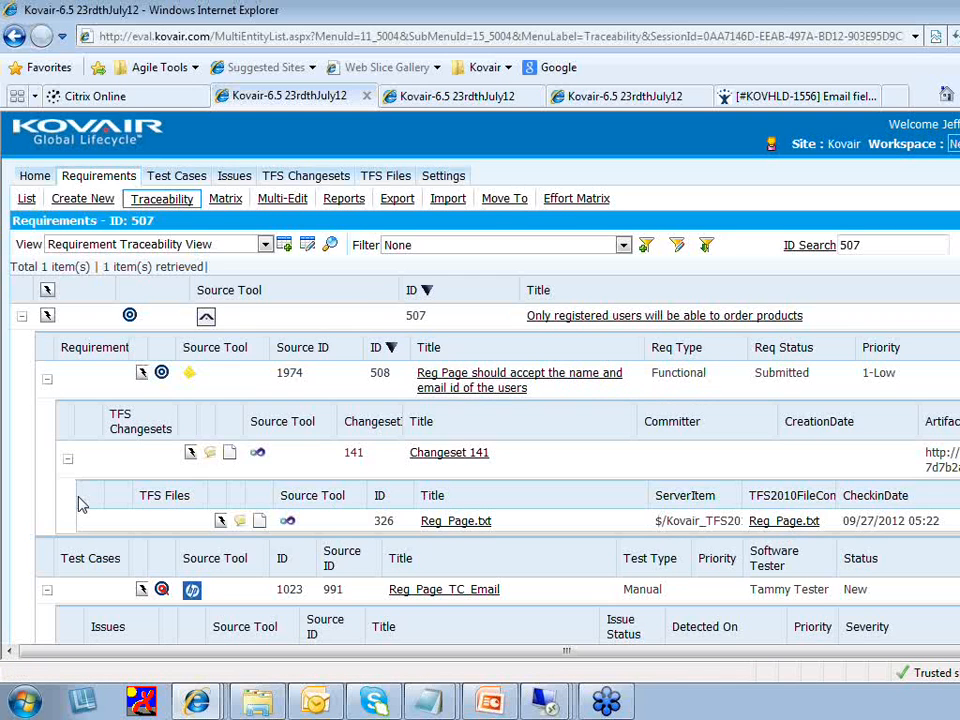
scroll(82, 505, "down", 1)
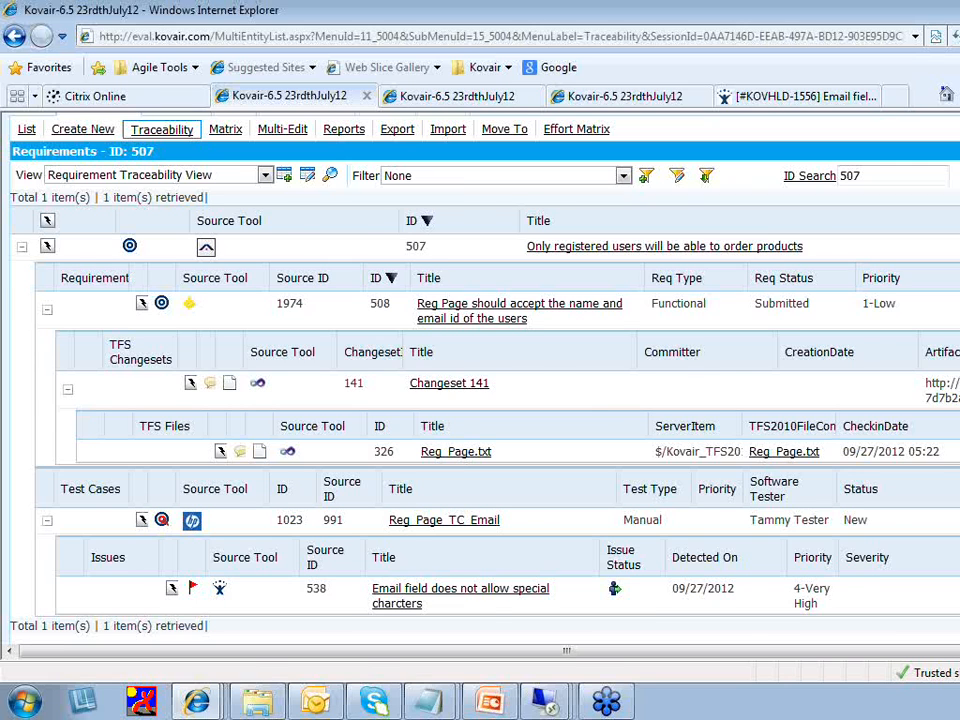
scroll(480, 380, "up", 1)
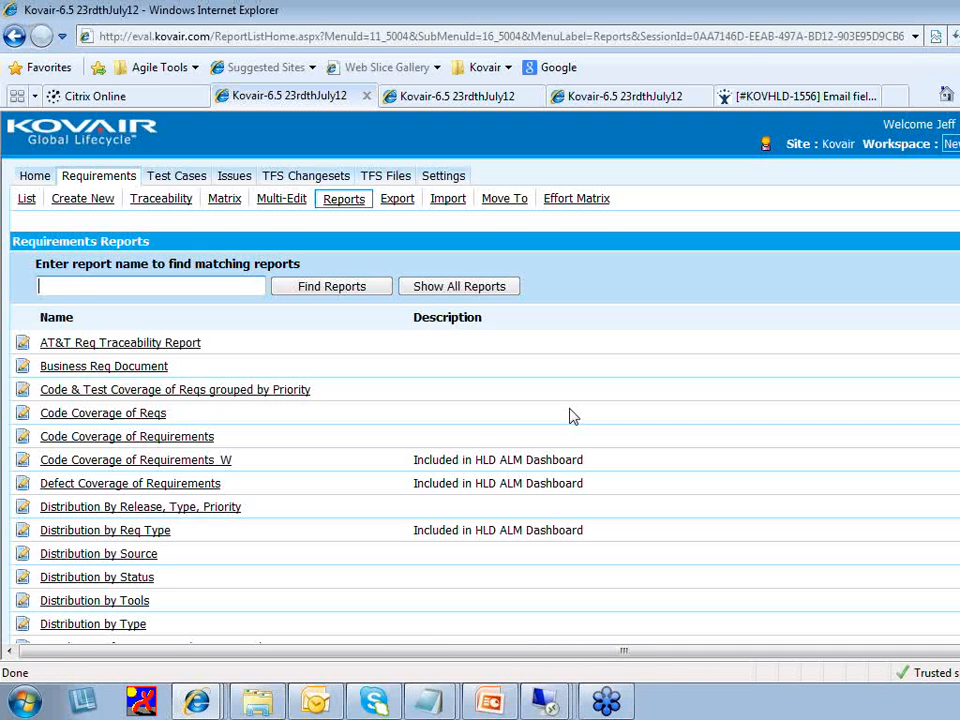
Open the generated Web - Requirement Traceability Report document in Word
scroll(560, 425, "down", 5)
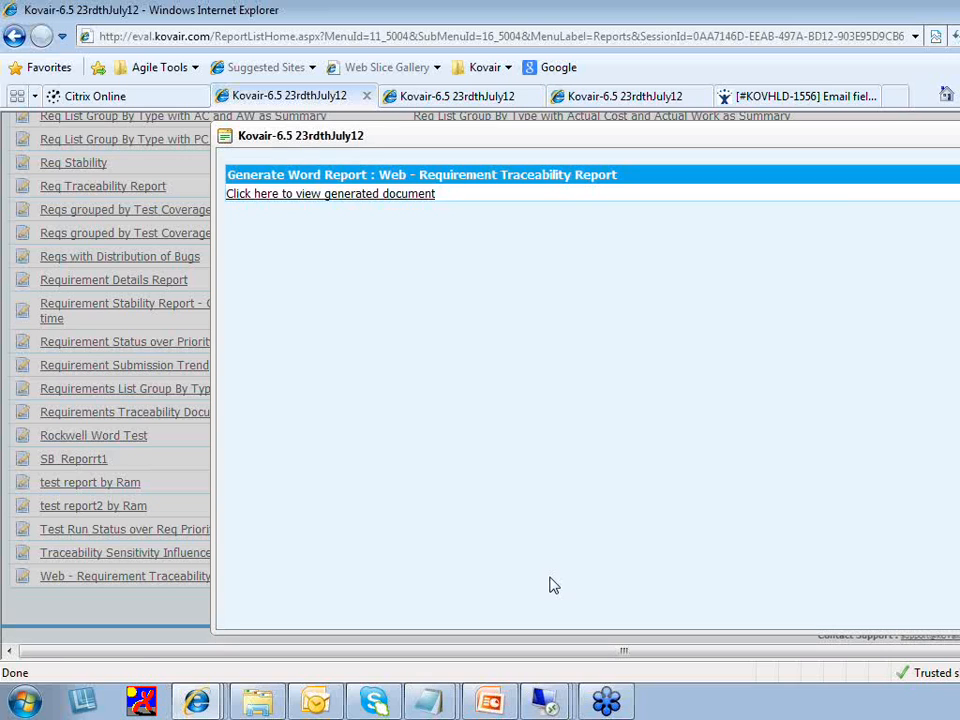
left_click(346, 195)
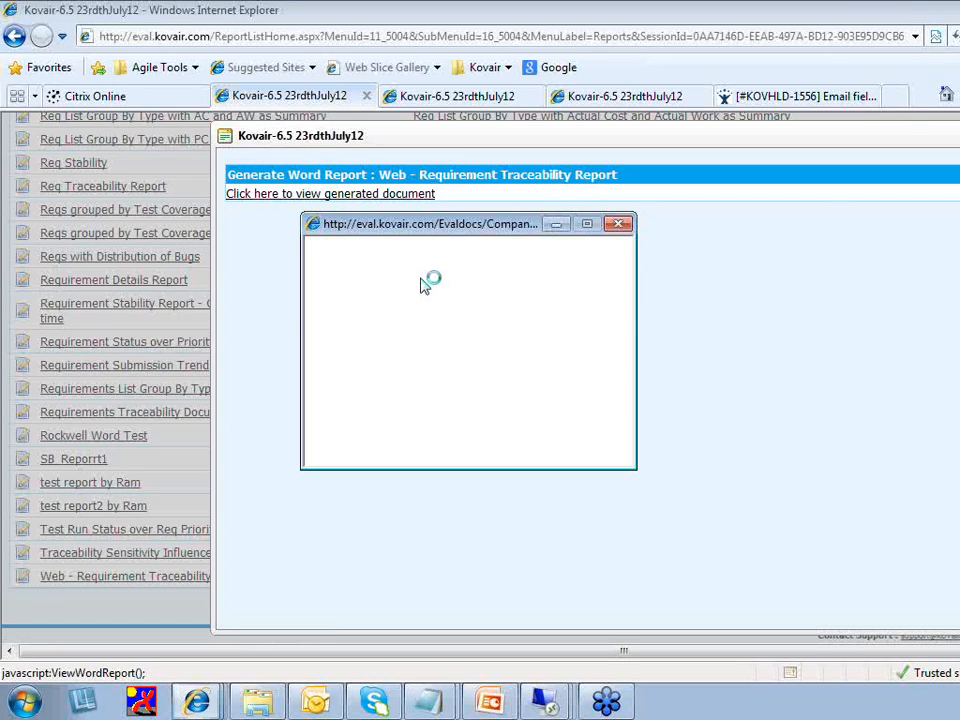
left_click(607, 356)
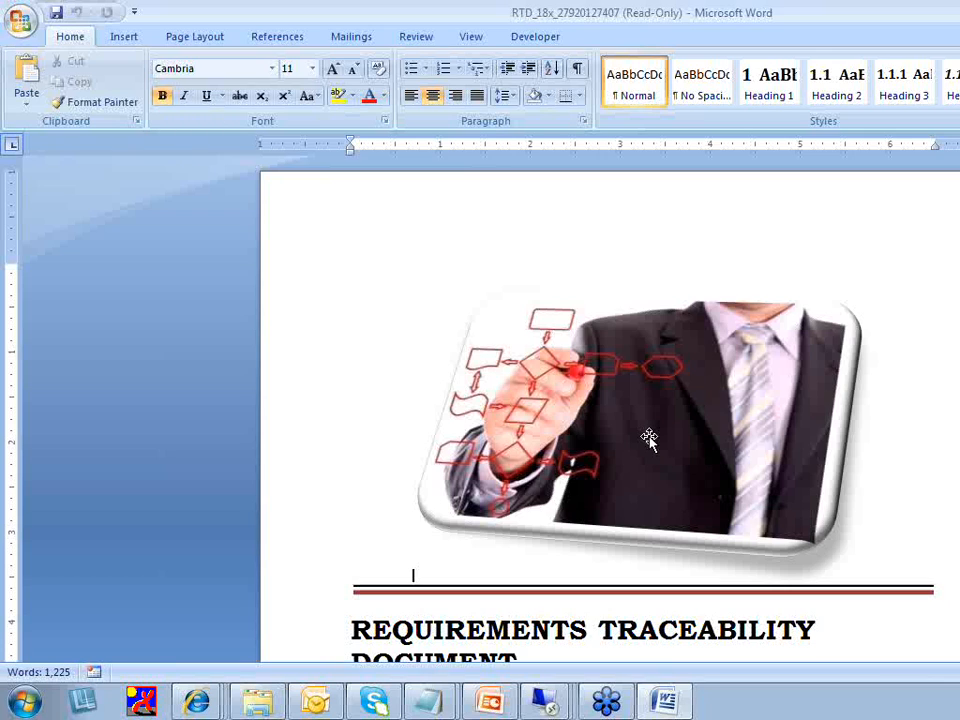
Scroll to the icons and abbreviations table on page 2 of the report
scroll(912, 383, "down", 10)
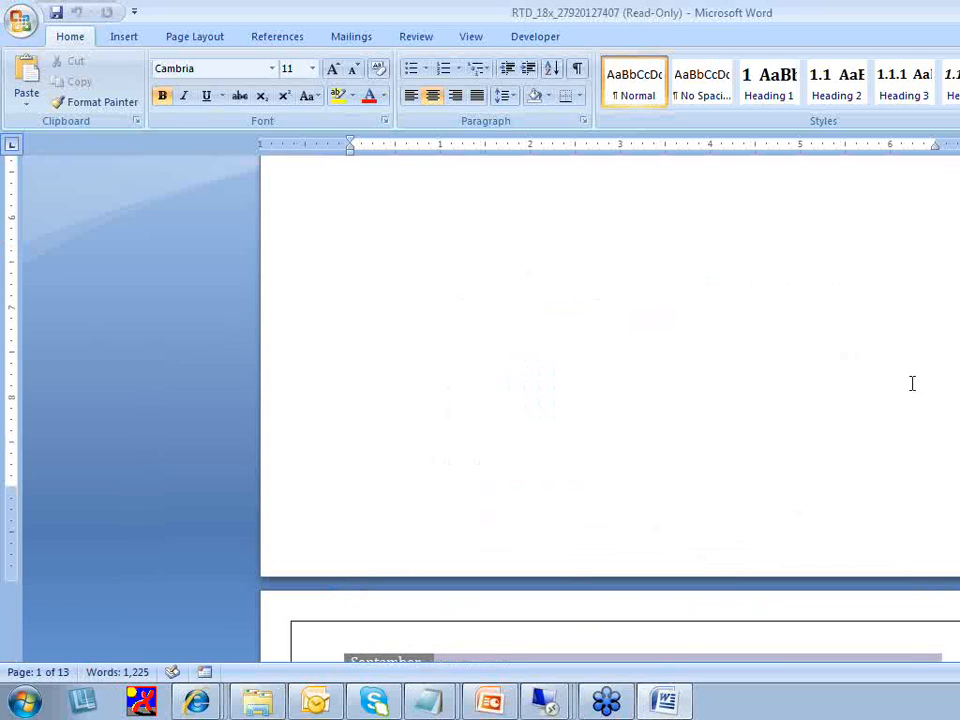
scroll(912, 383, "down", 8)
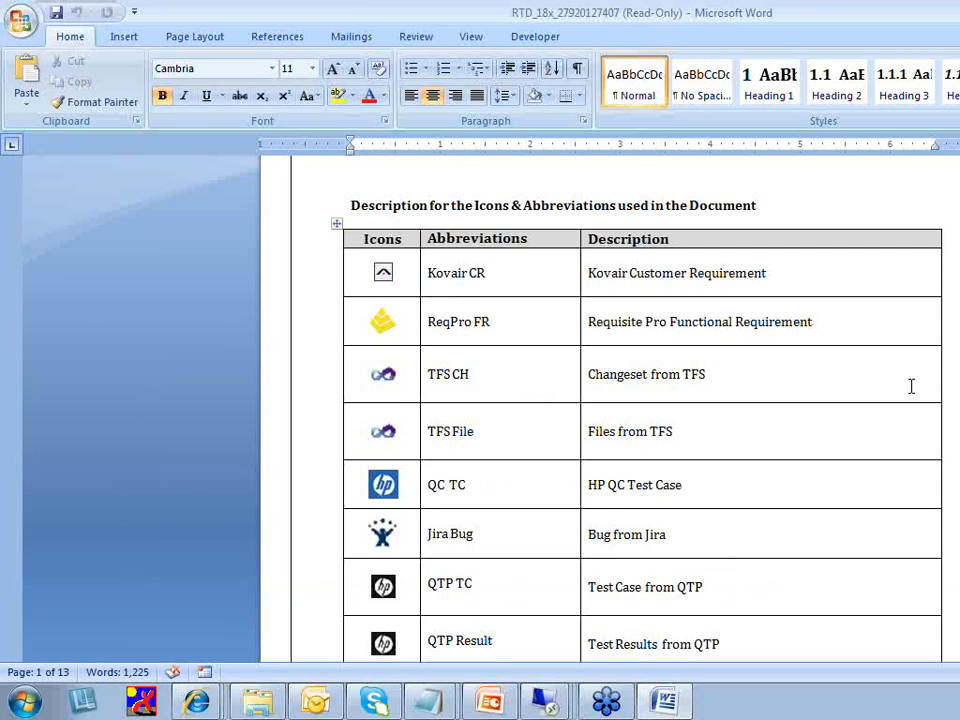